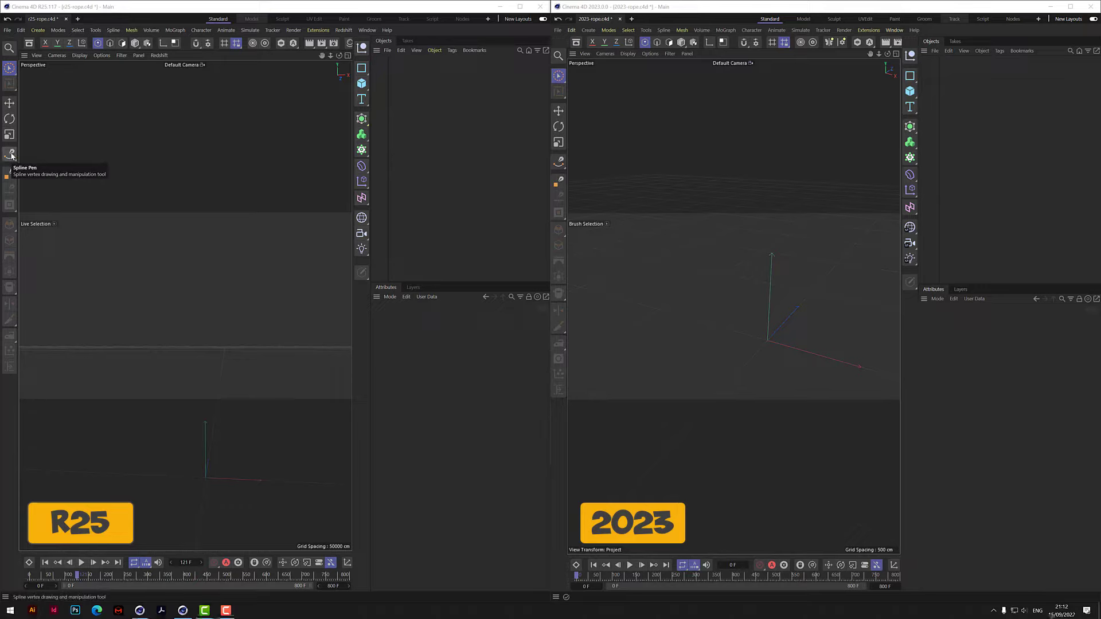
Switch the viewport to a single Front view in both the R25 and the 2023 windows.
key(F5)
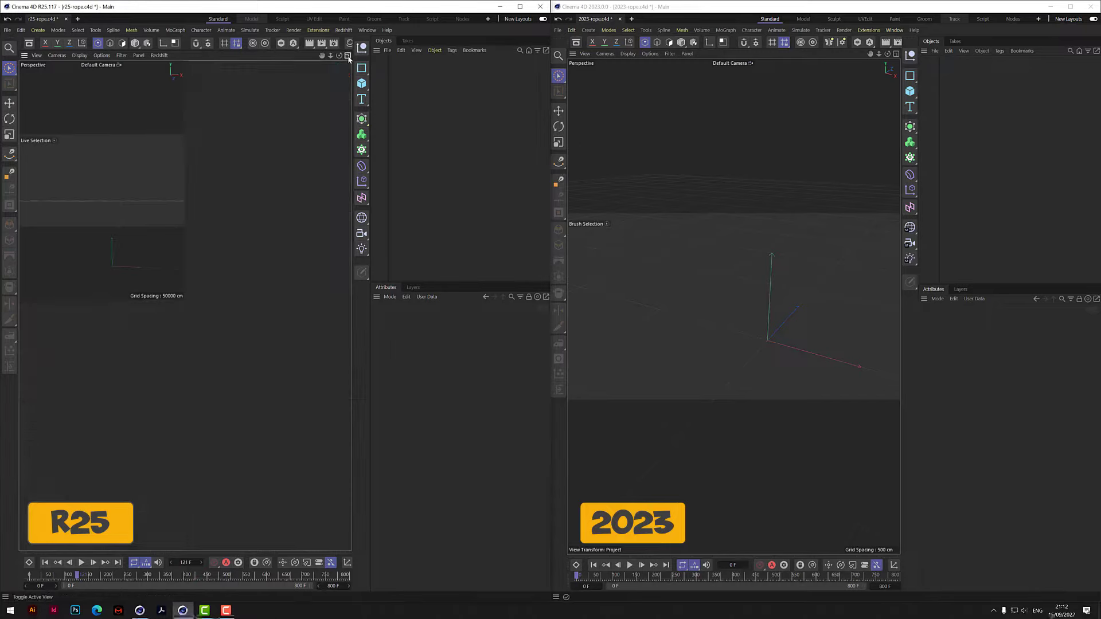
click(347, 306)
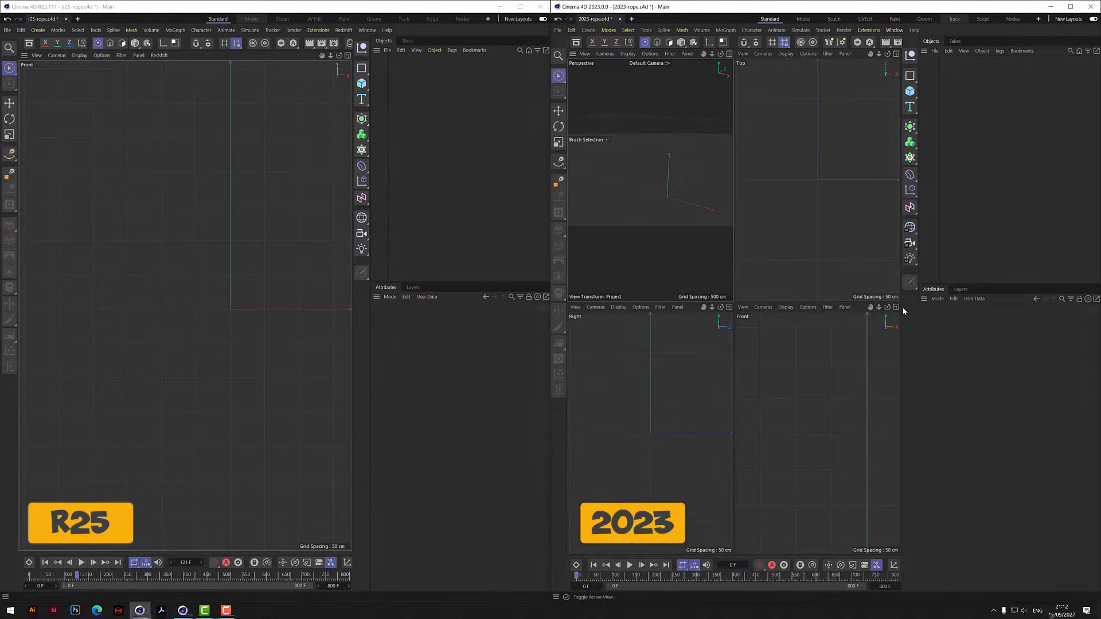
click(896, 309)
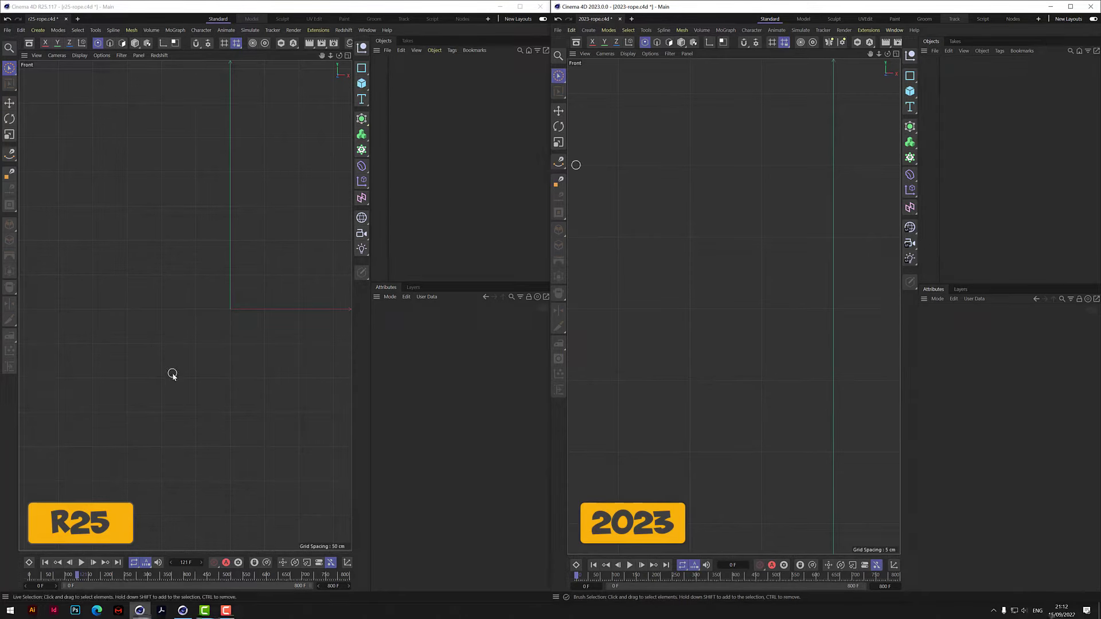
Draw a straight vertical two-point Bezier spline with the Spline Pen beside the vertical axis in the R25 scene.
click(12, 157)
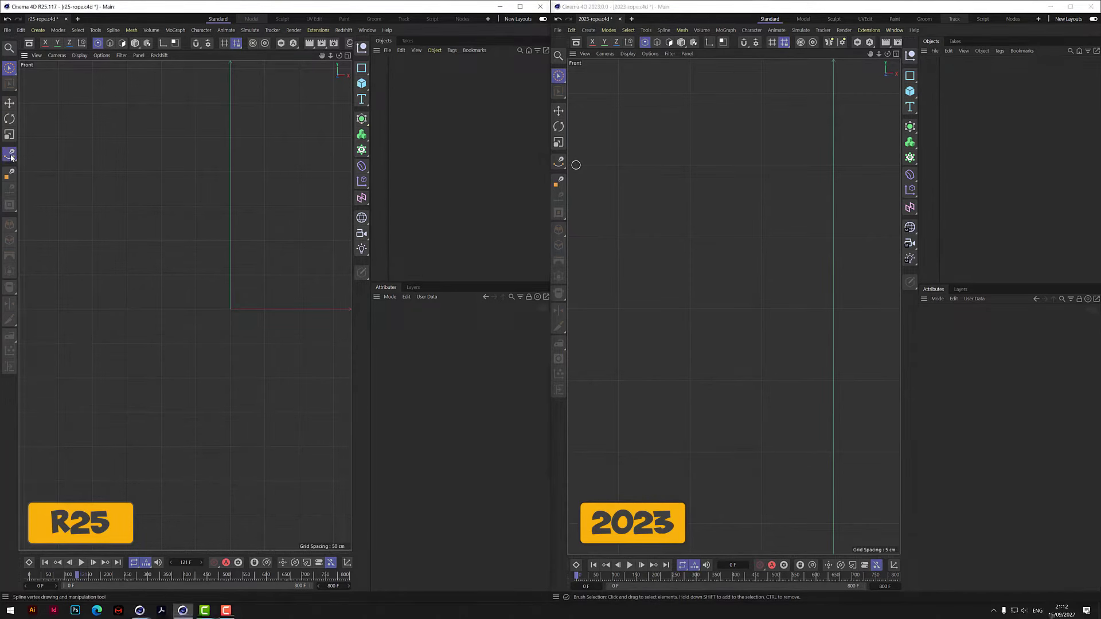
click(10, 155)
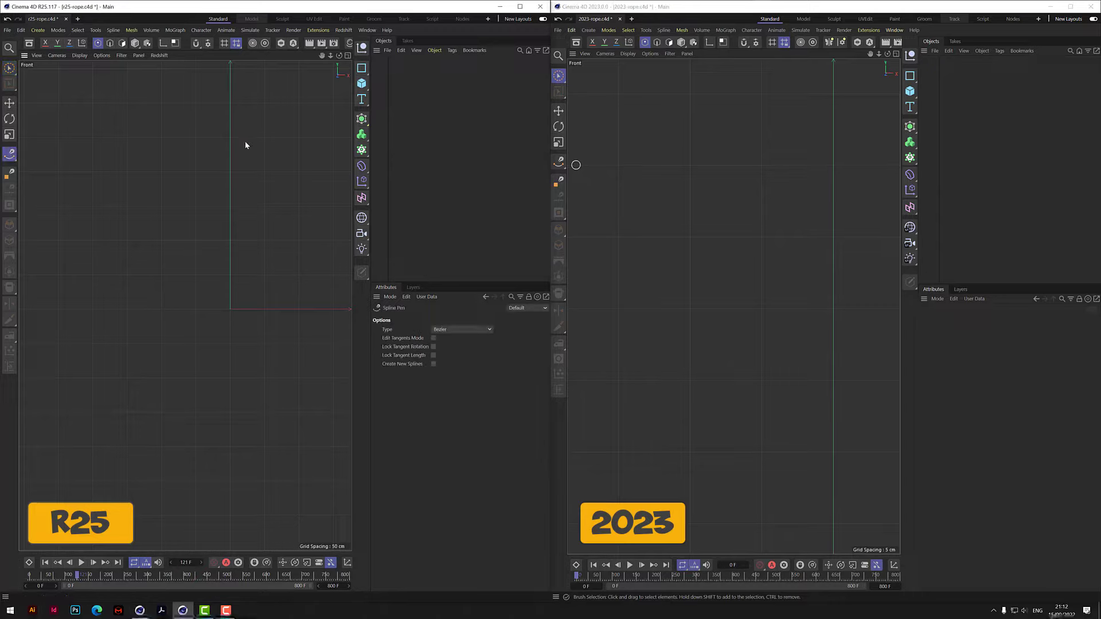
click(195, 68)
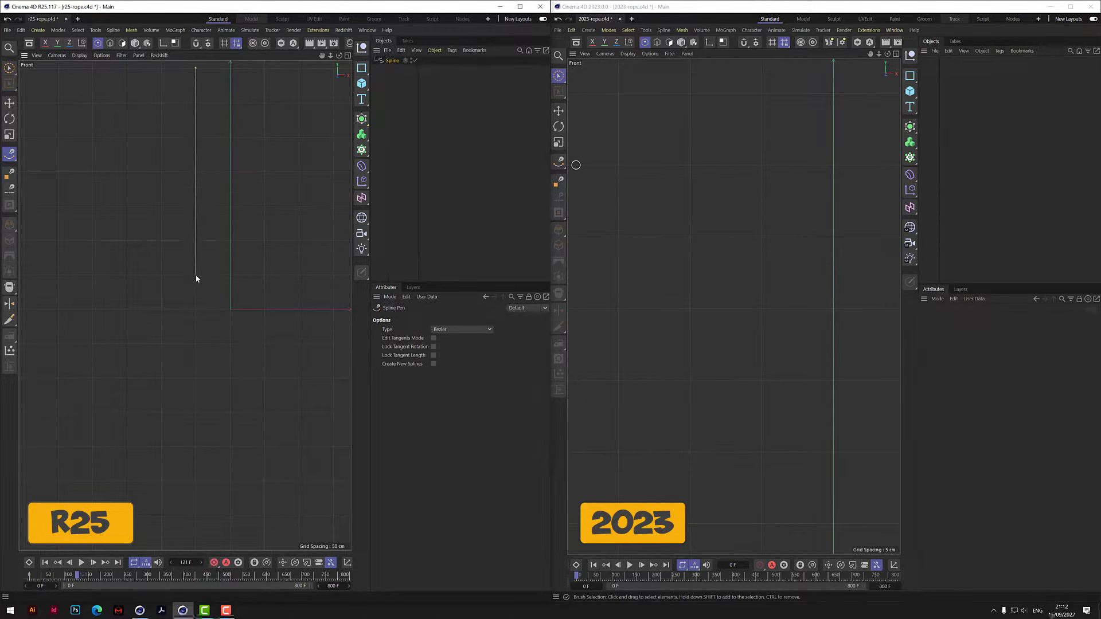
click(196, 279)
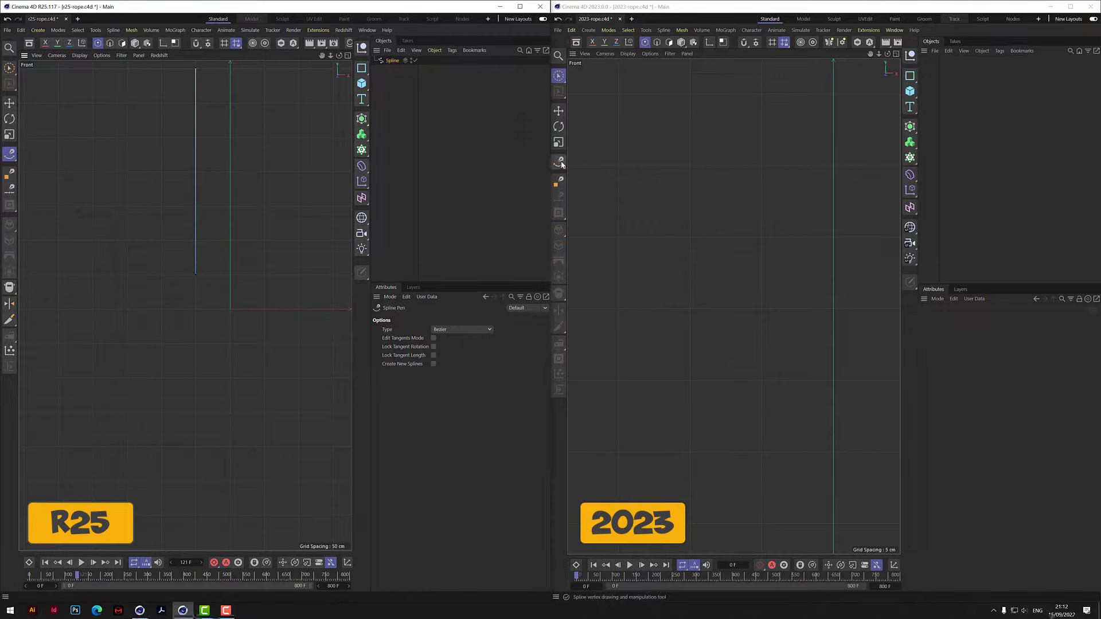
Draw a matching straight vertical two-point Bezier spline with the Spline Pen in the 2023 scene.
click(561, 163)
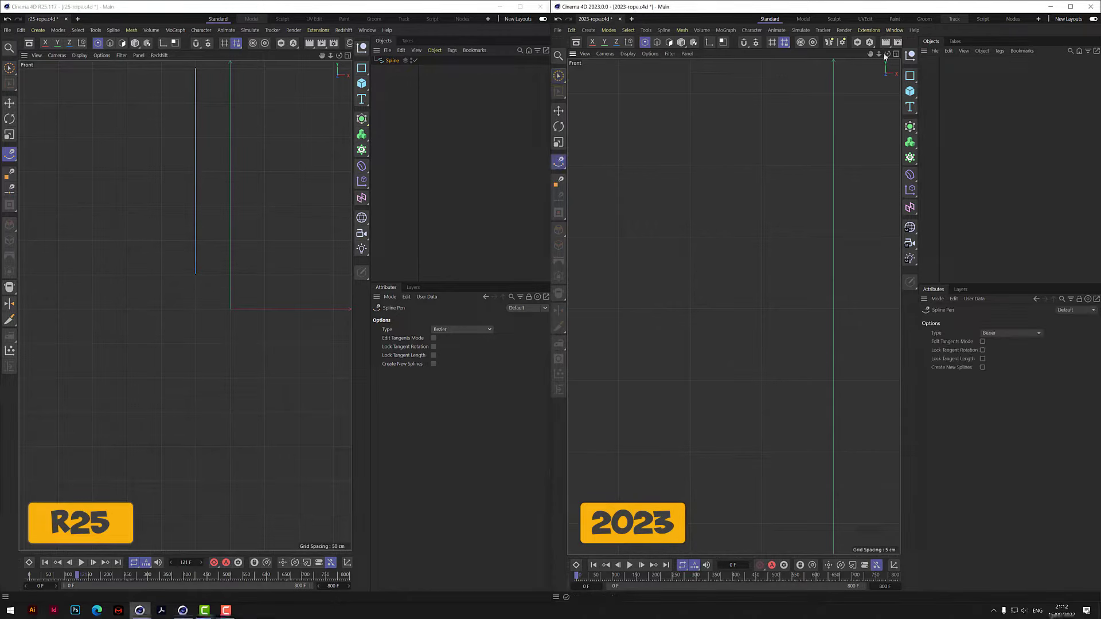
click(788, 70)
scroll(789, 363, down, 3)
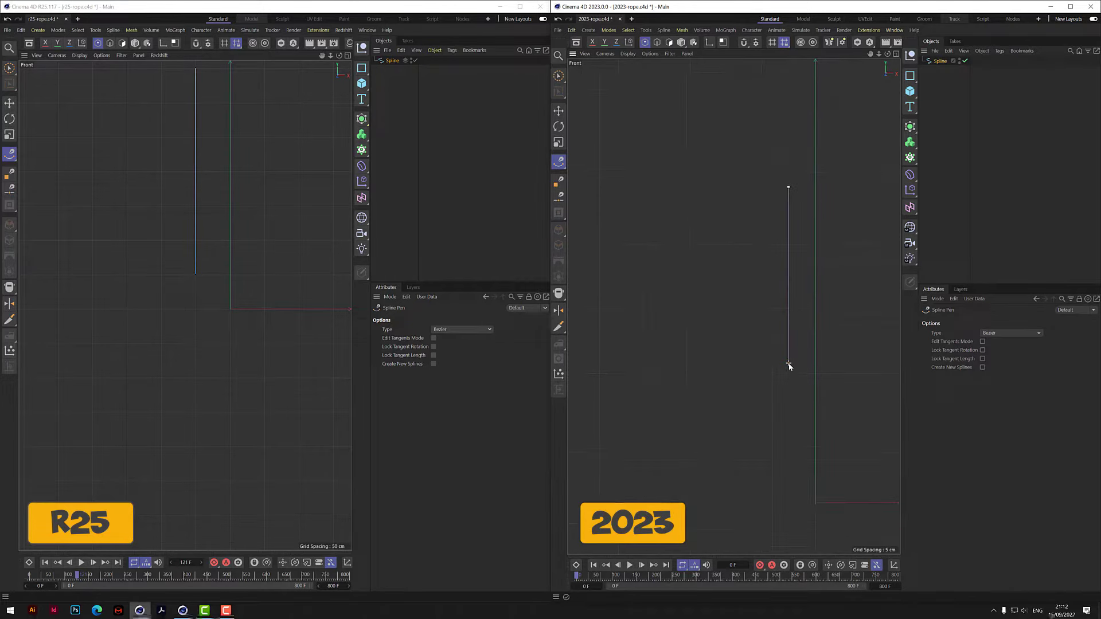
click(789, 473)
Add a Sweep generator and an n-Side spline with a radius of 1 cm to the R25 scene.
click(361, 119)
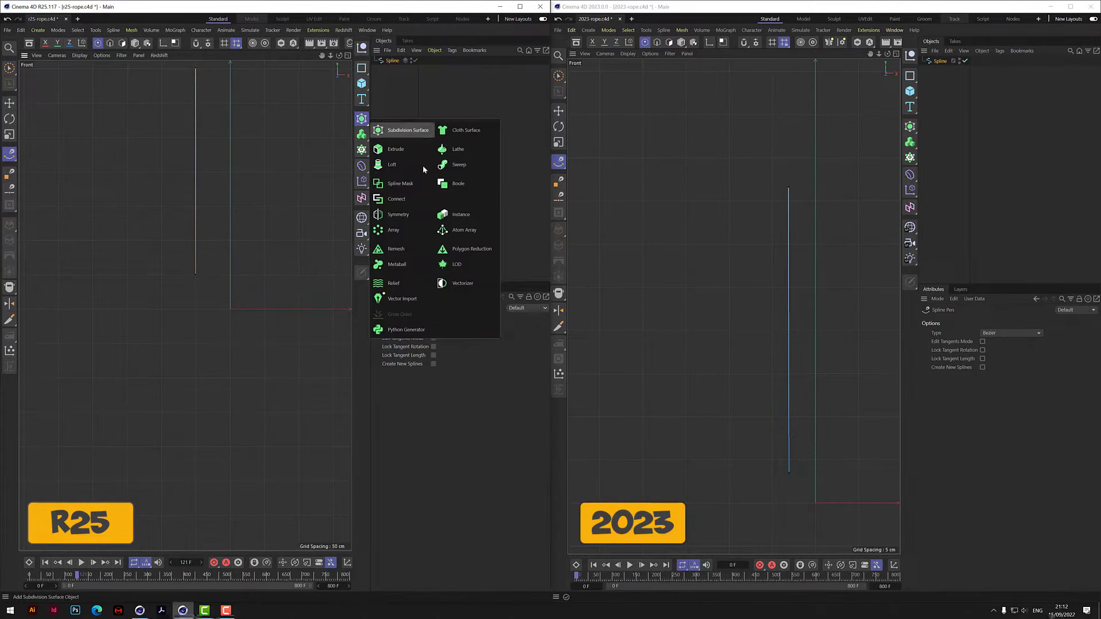
click(456, 168)
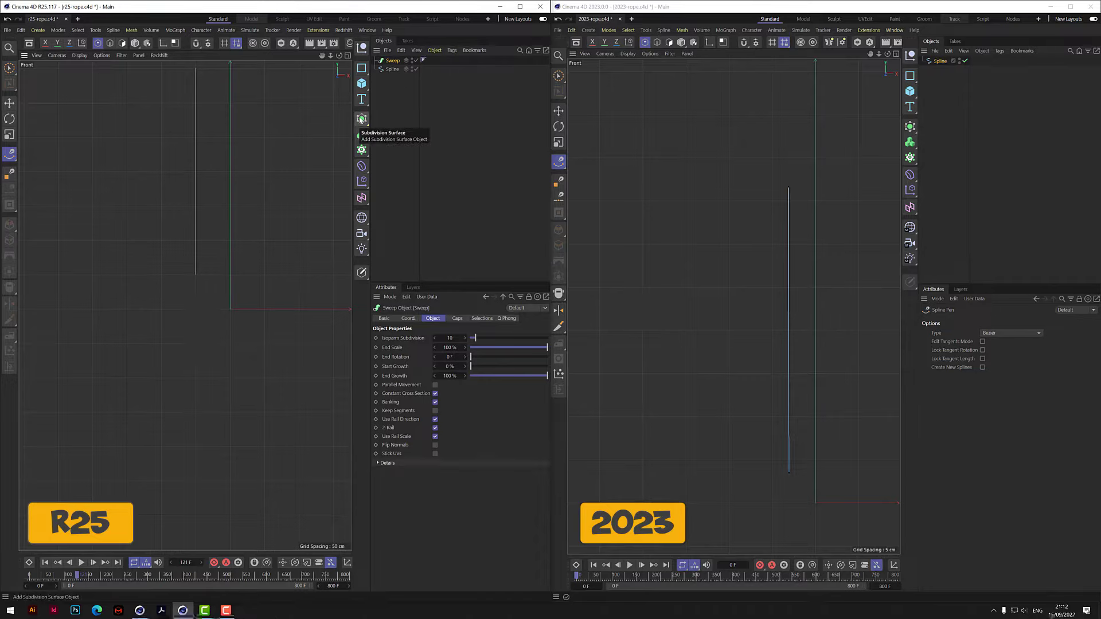
click(362, 68)
click(442, 97)
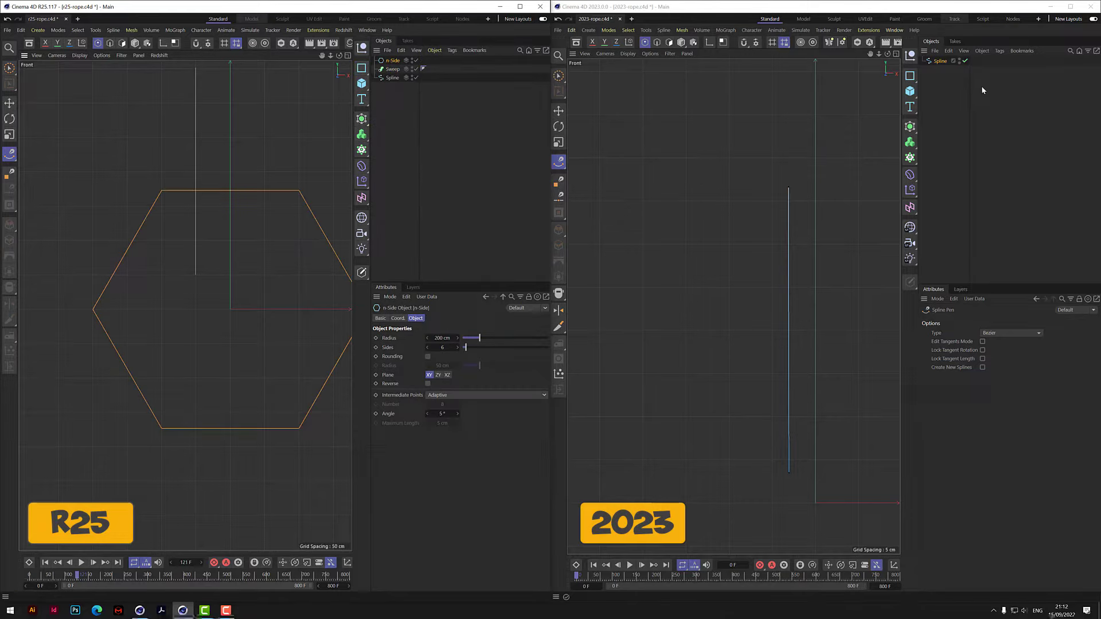
click(449, 338)
text(1)
key(Return)
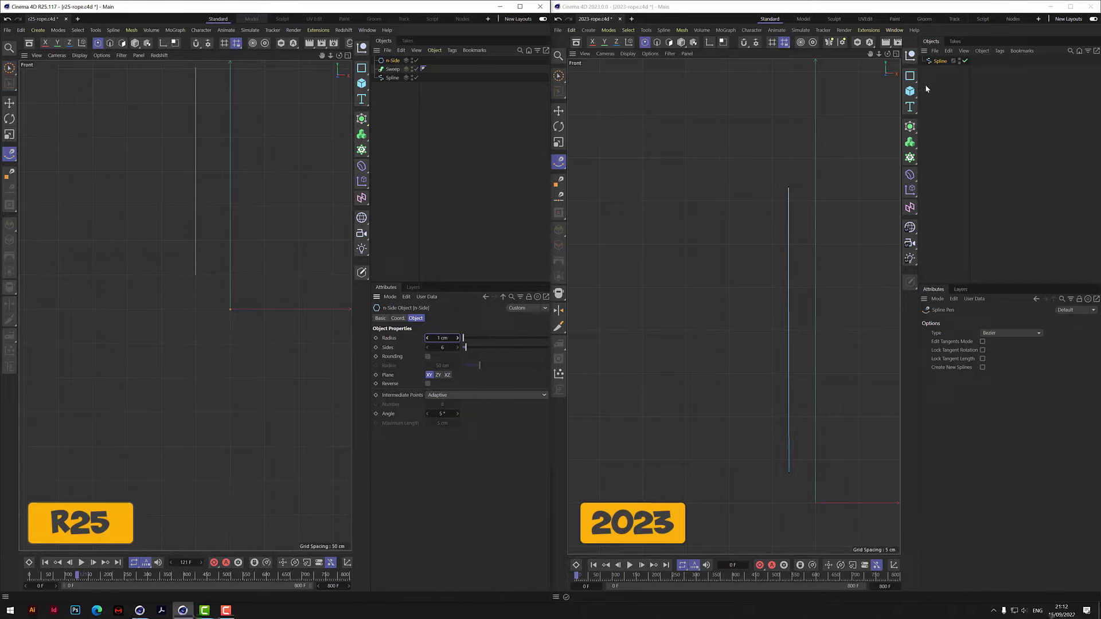
Add a Sweep generator and an n-Side spline with a radius of 1 cm to the 2023 scene.
click(915, 129)
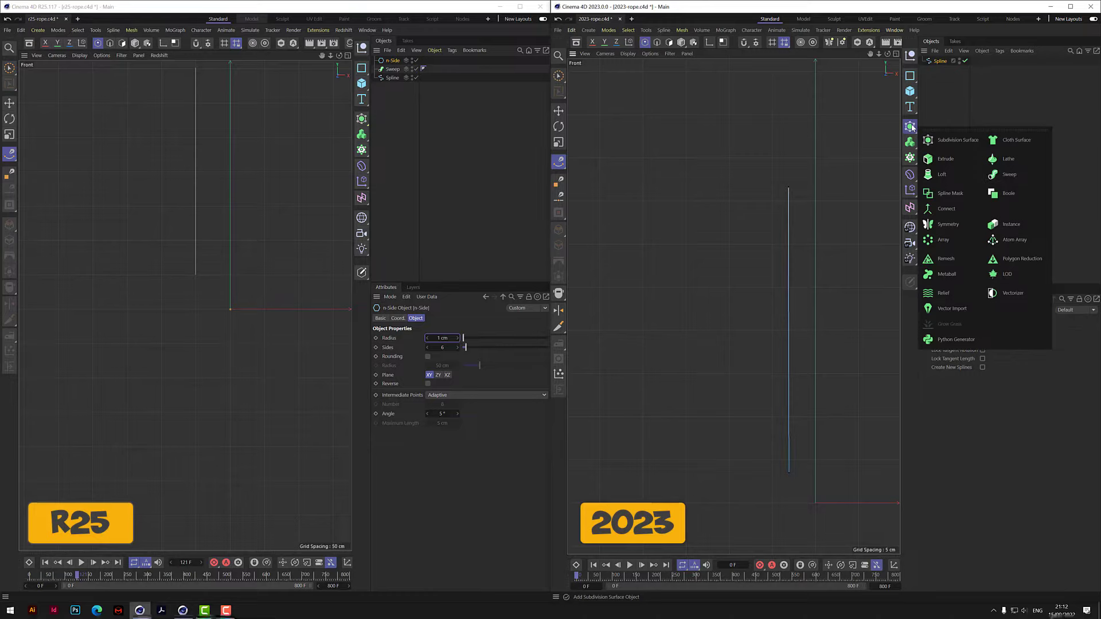
click(1005, 173)
click(910, 75)
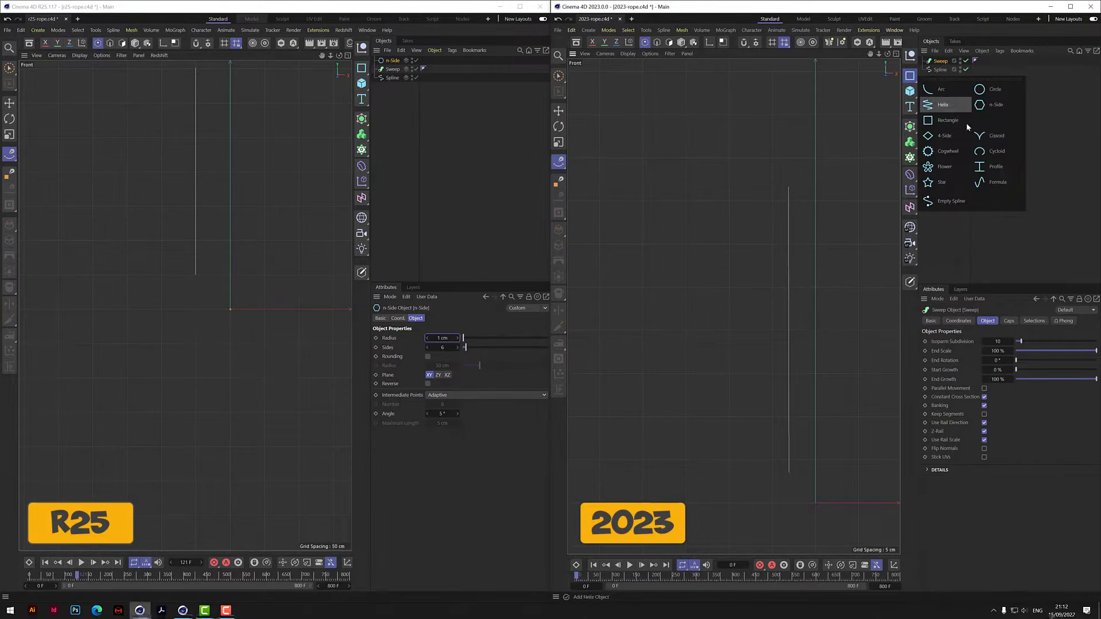
click(997, 105)
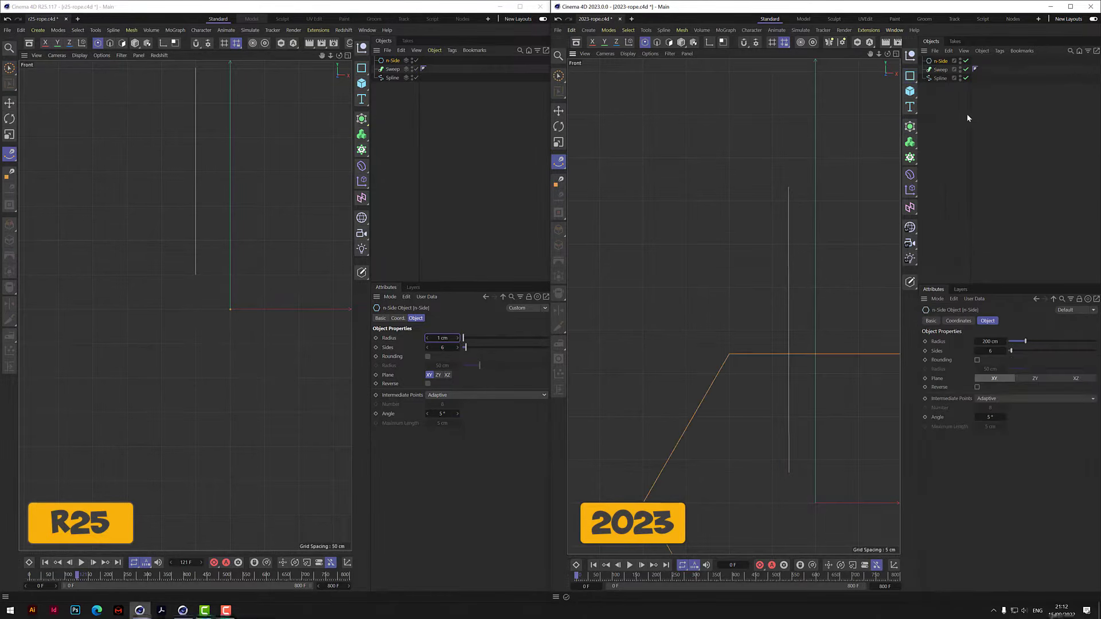
double_click(990, 341)
text(1)
key(Return)
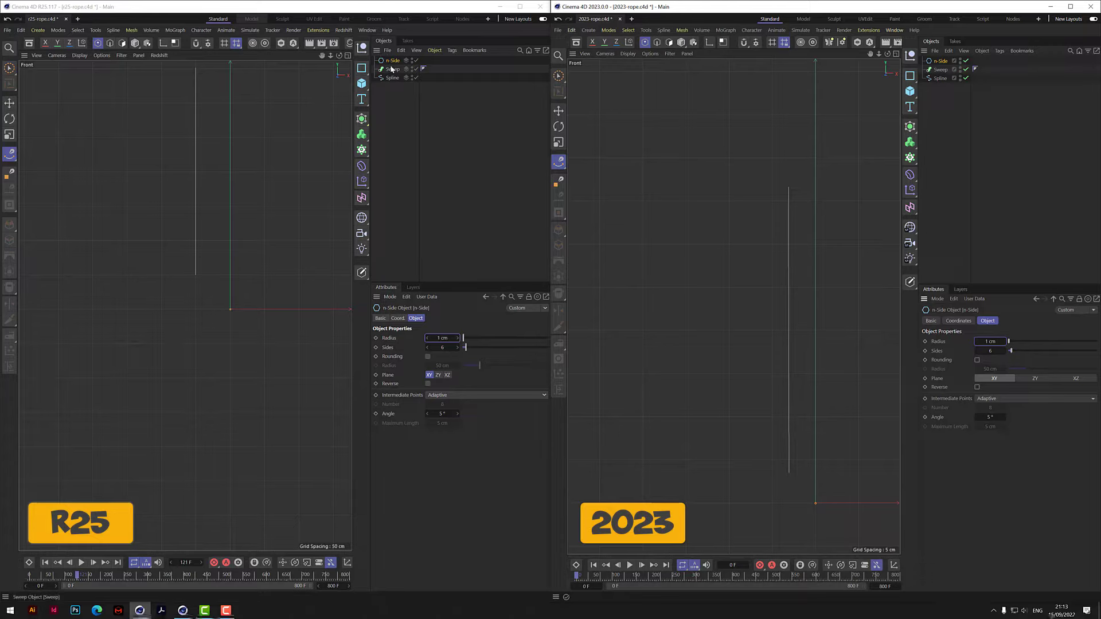
Nest the n-Side and the drawn spline under the Sweep, n-Side first, in both the R25 and 2023 scenes.
drag(393, 61, 397, 77)
scroll(189, 229, up, 6)
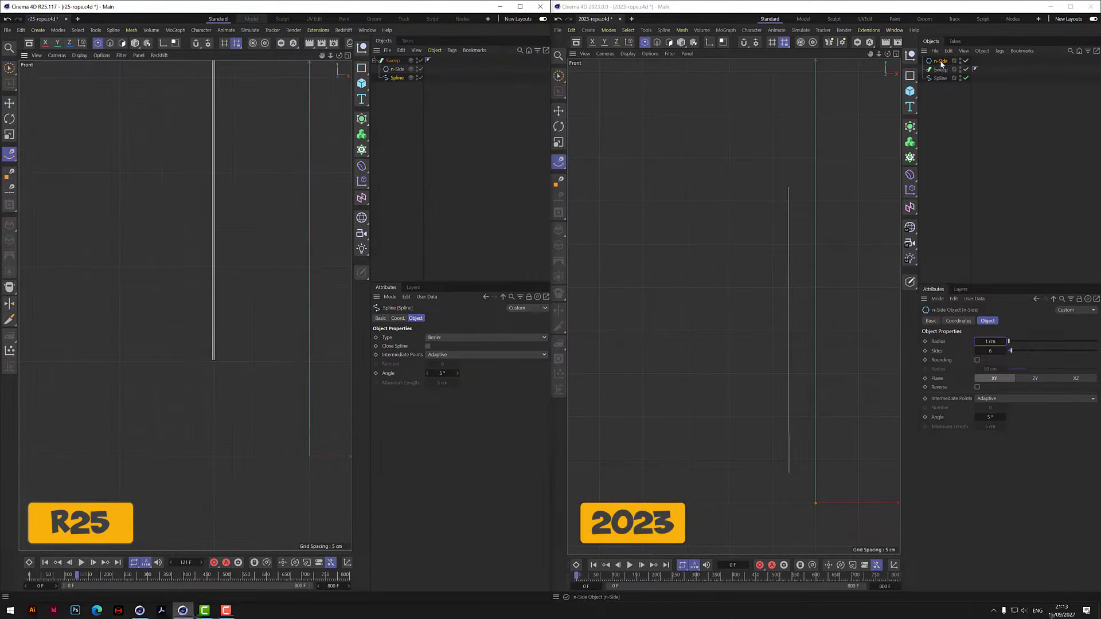
drag(942, 64, 943, 71)
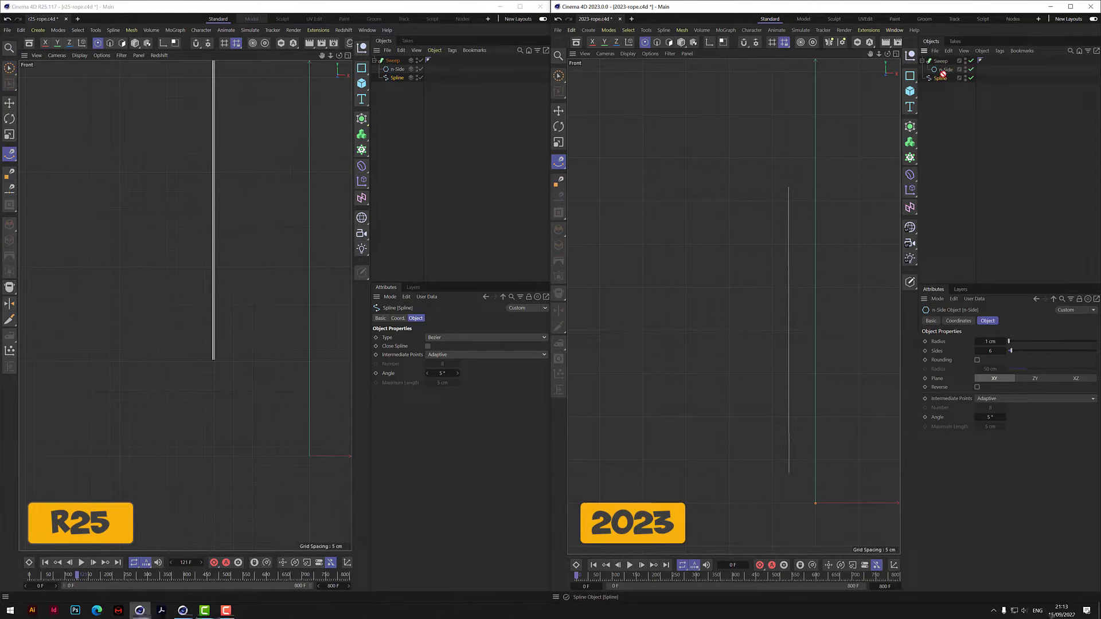
click(943, 77)
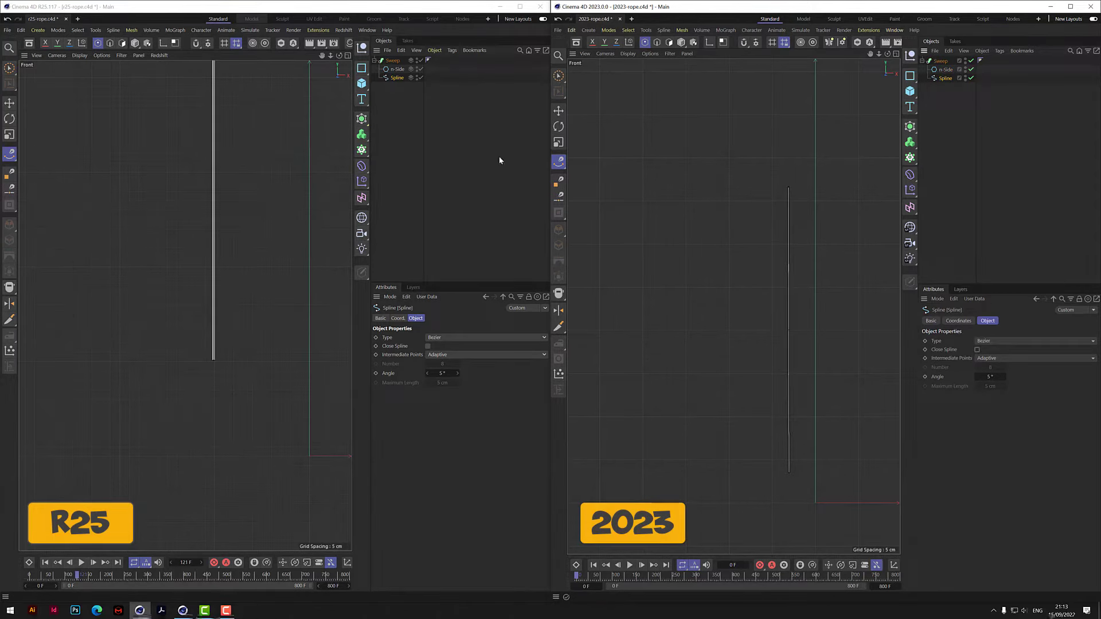
scroll(791, 272, up, 2)
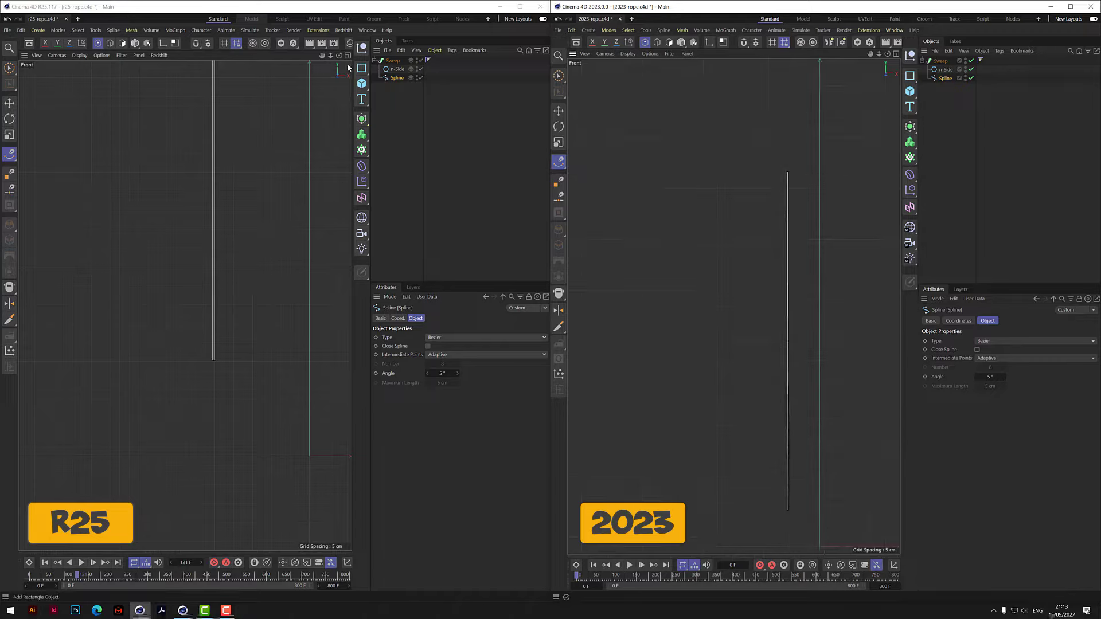
Add a Spline Dynamics hair tag to the spline under the Sweep in the R25 scene.
drag(322, 55, 185, 306)
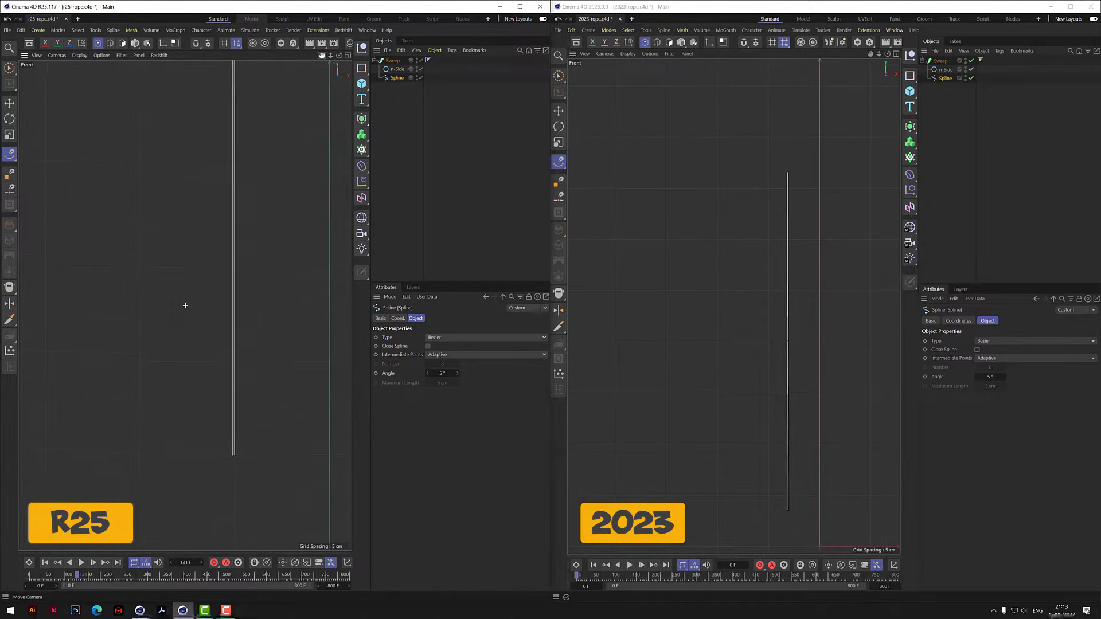
right_click(400, 79)
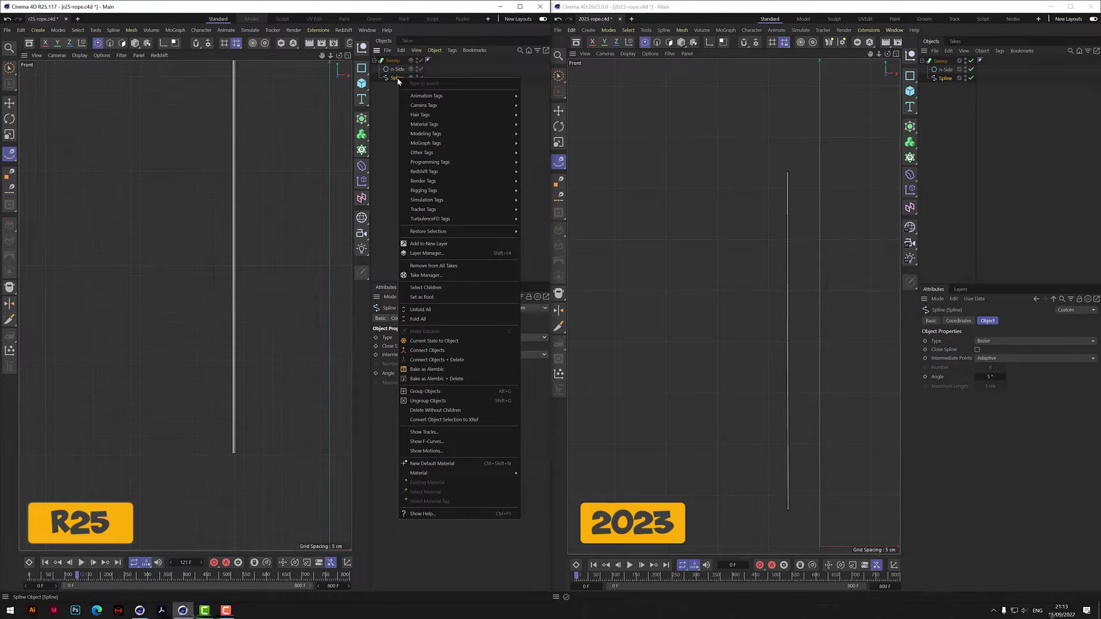
mouse_move(427, 117)
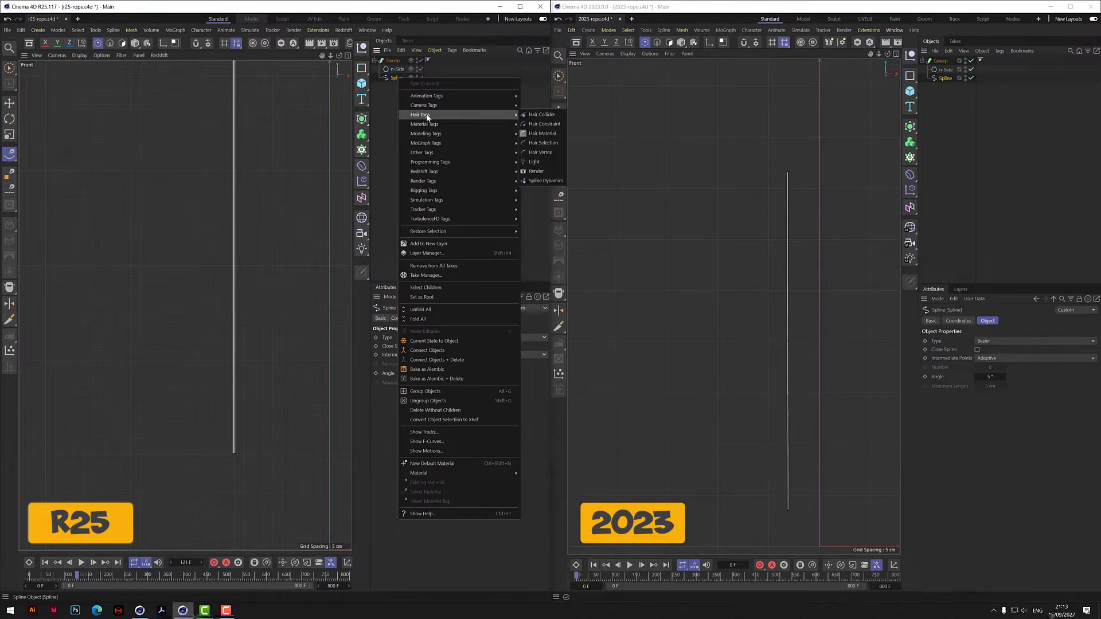
click(535, 181)
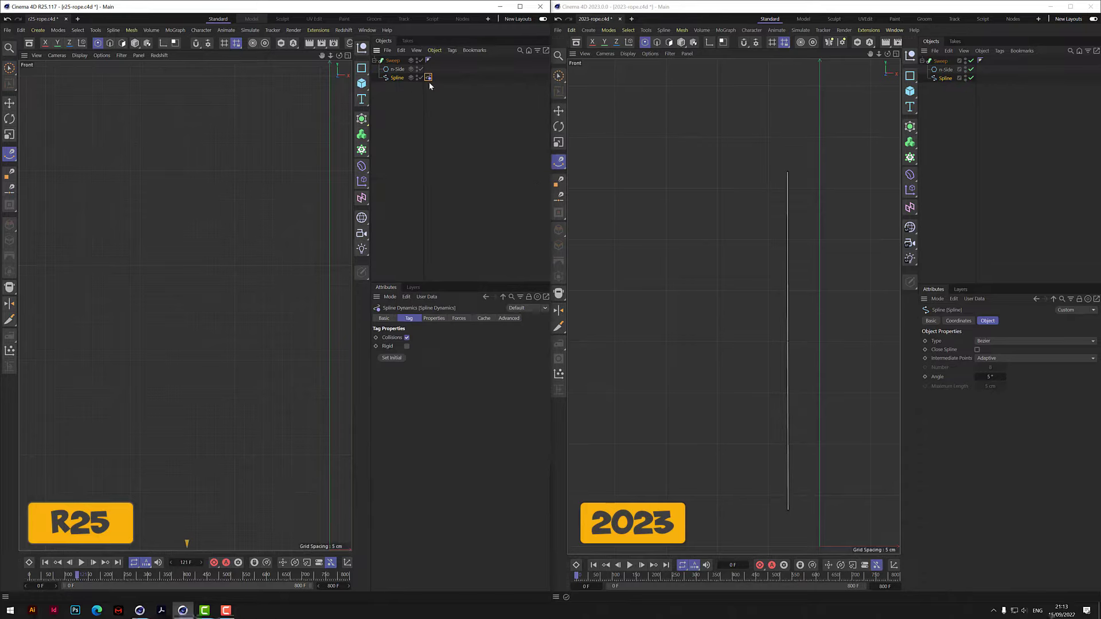
scroll(185, 305, down, 5)
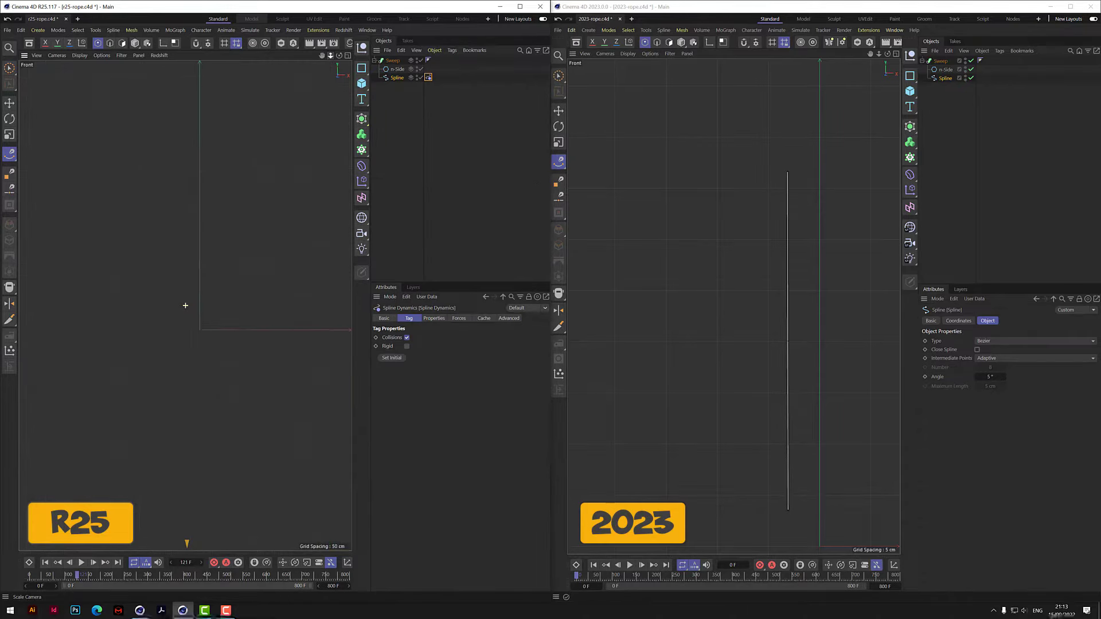
scroll(185, 305, down, 5)
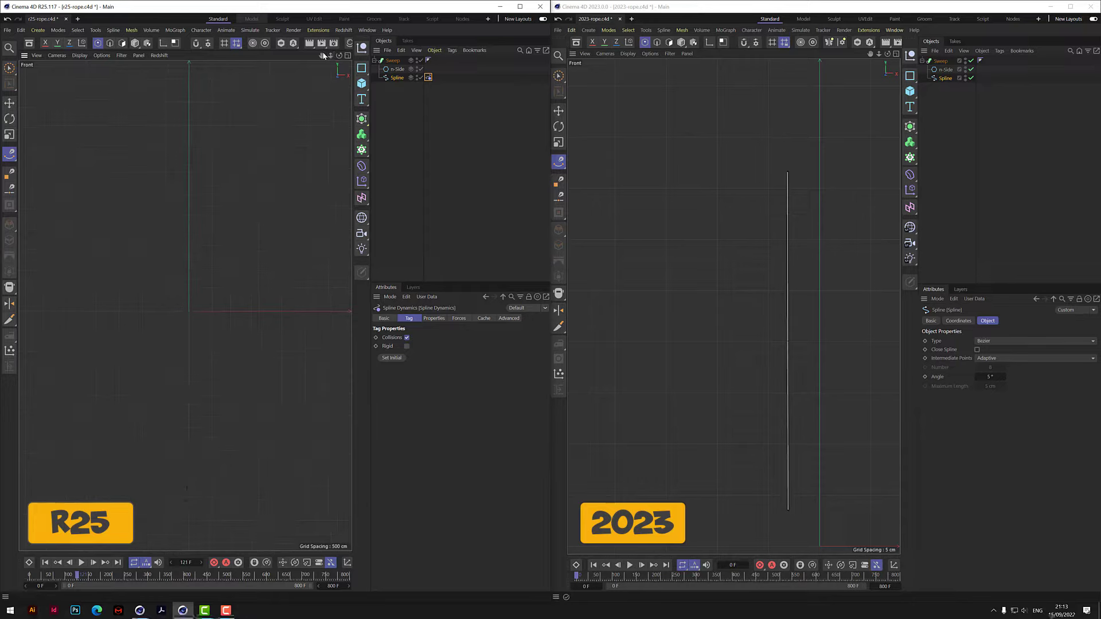
drag(323, 55, 368, 0)
scroll(234, 360, up, 3)
scroll(226, 339, up, 5)
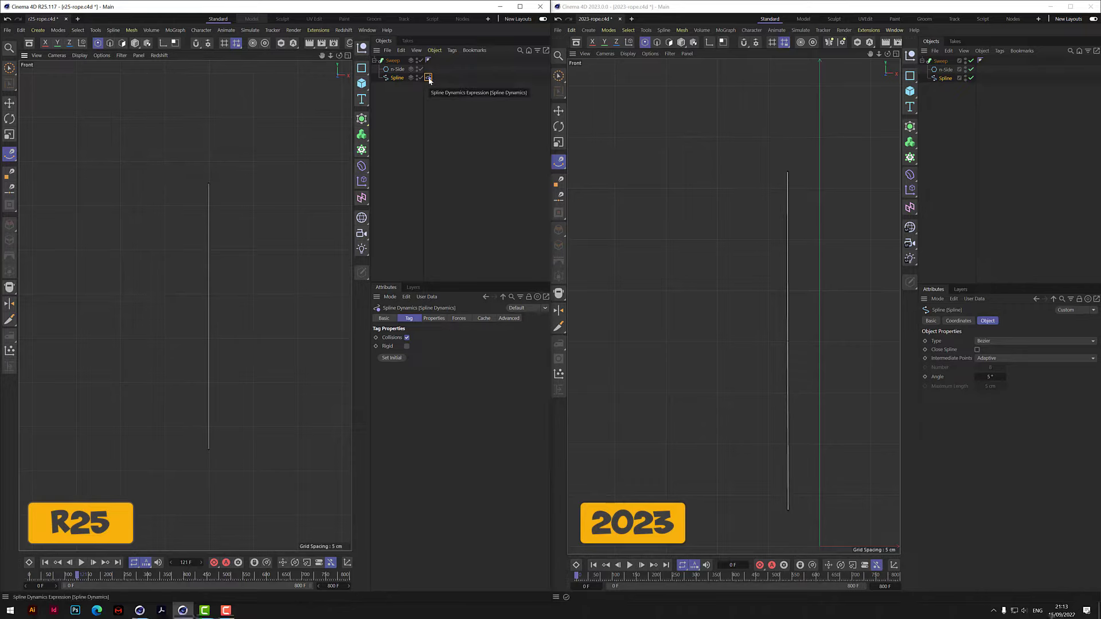
Set the R25 spline's intermediate points to Uniform with a number of 50.
click(400, 80)
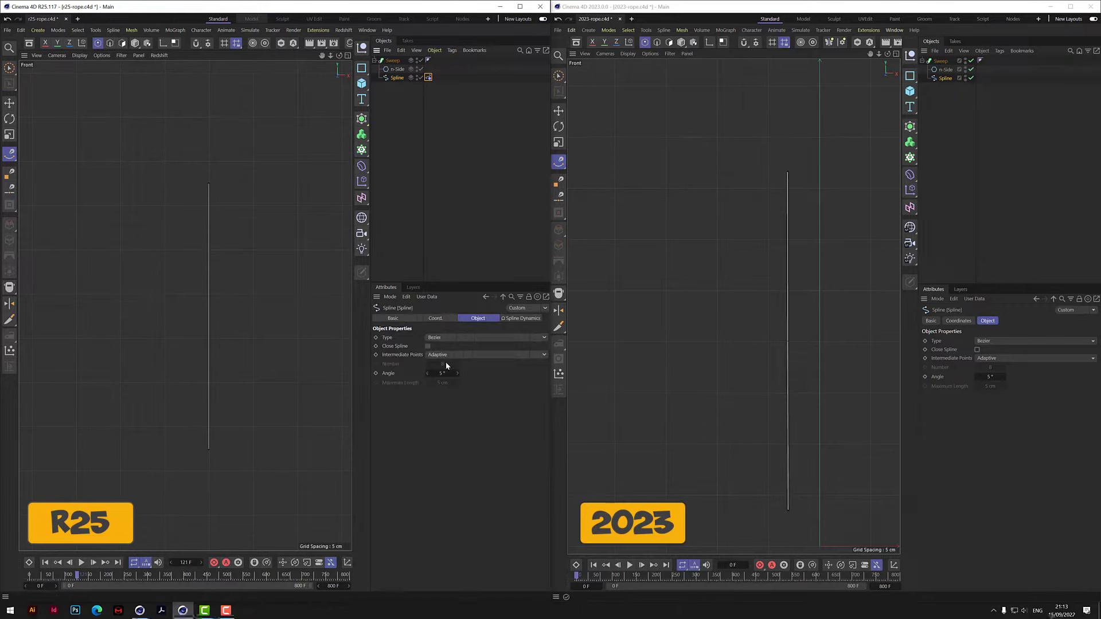
click(444, 356)
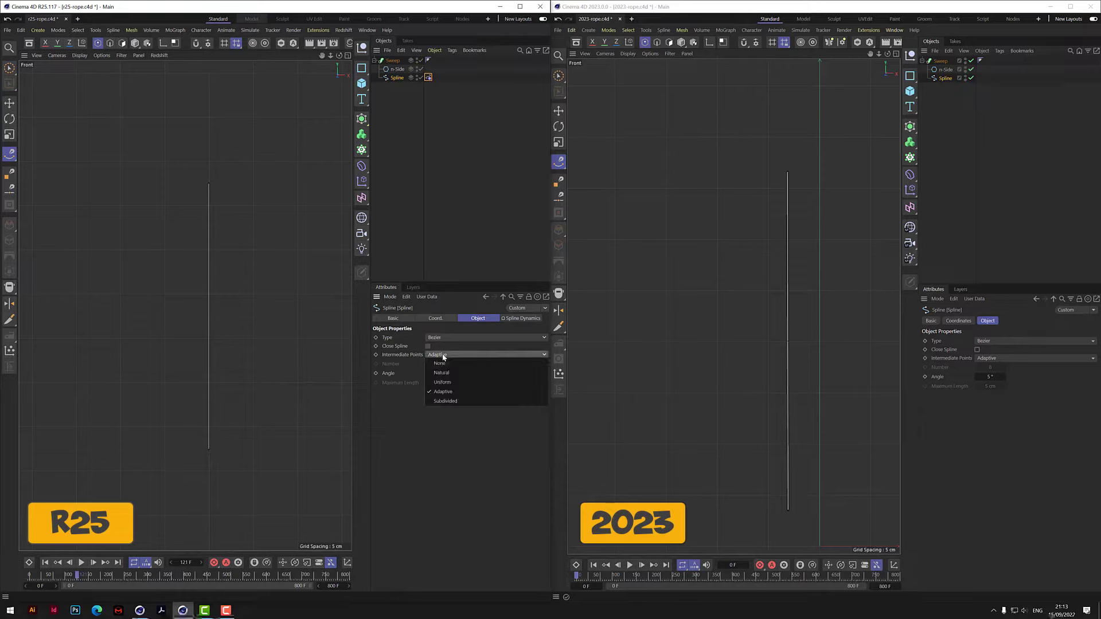
click(443, 382)
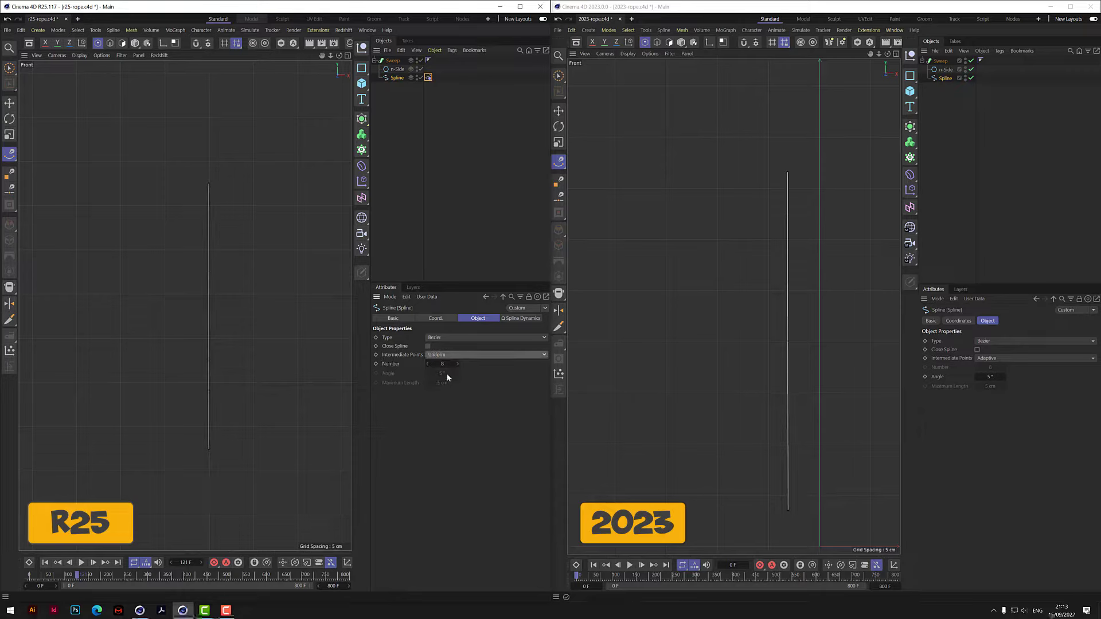
click(446, 364)
text(50)
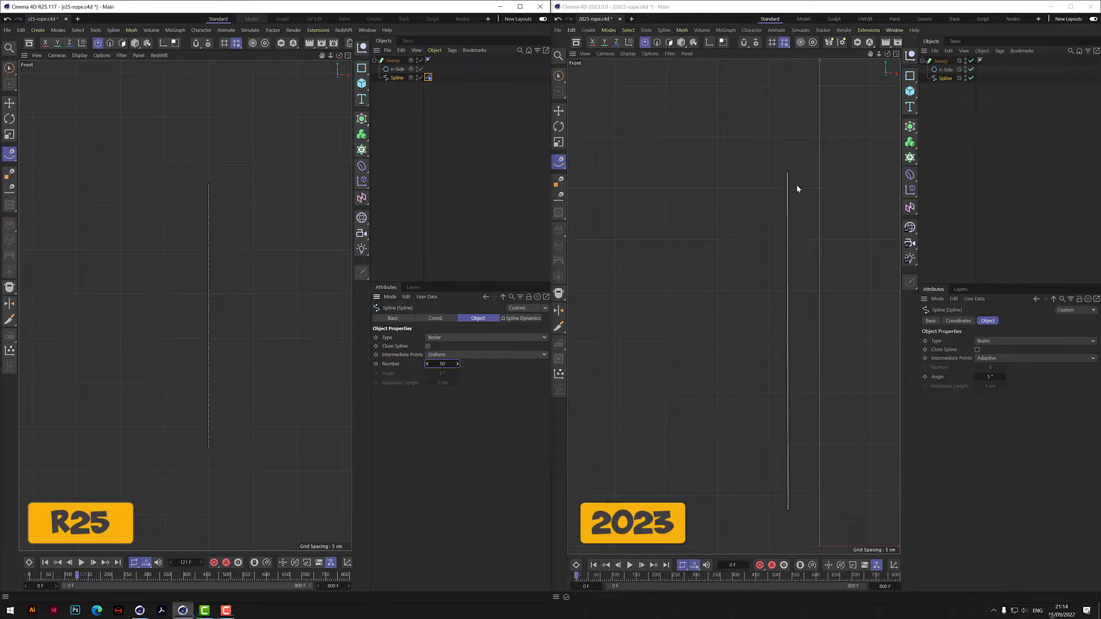
Add a Rope simulation tag to the spline under the Sweep in the 2023 scene.
right_click(945, 78)
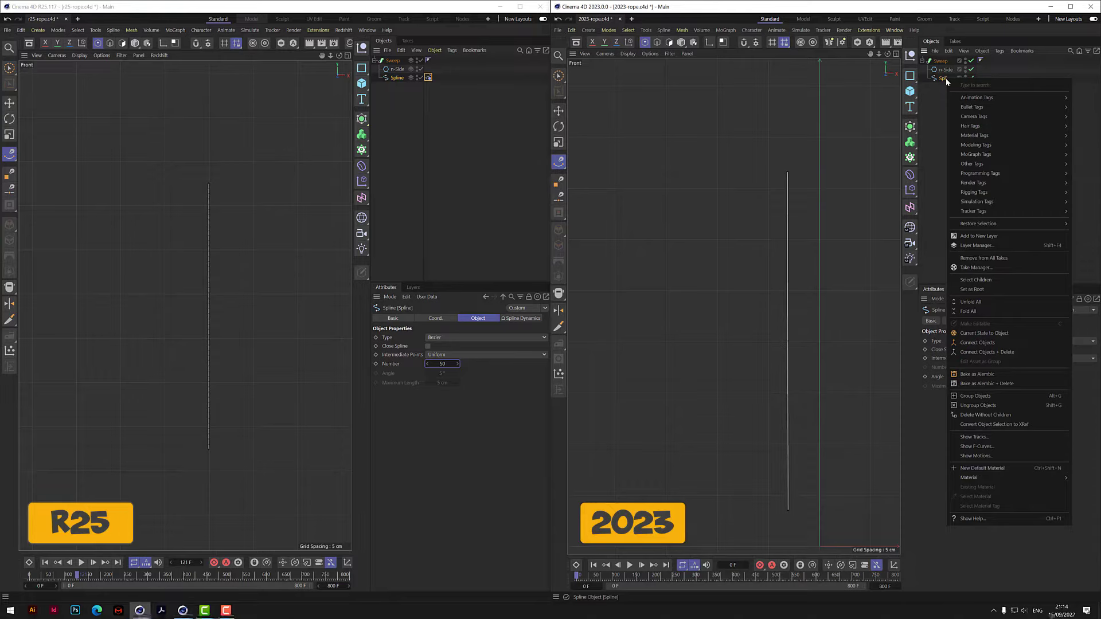
mouse_move(979, 127)
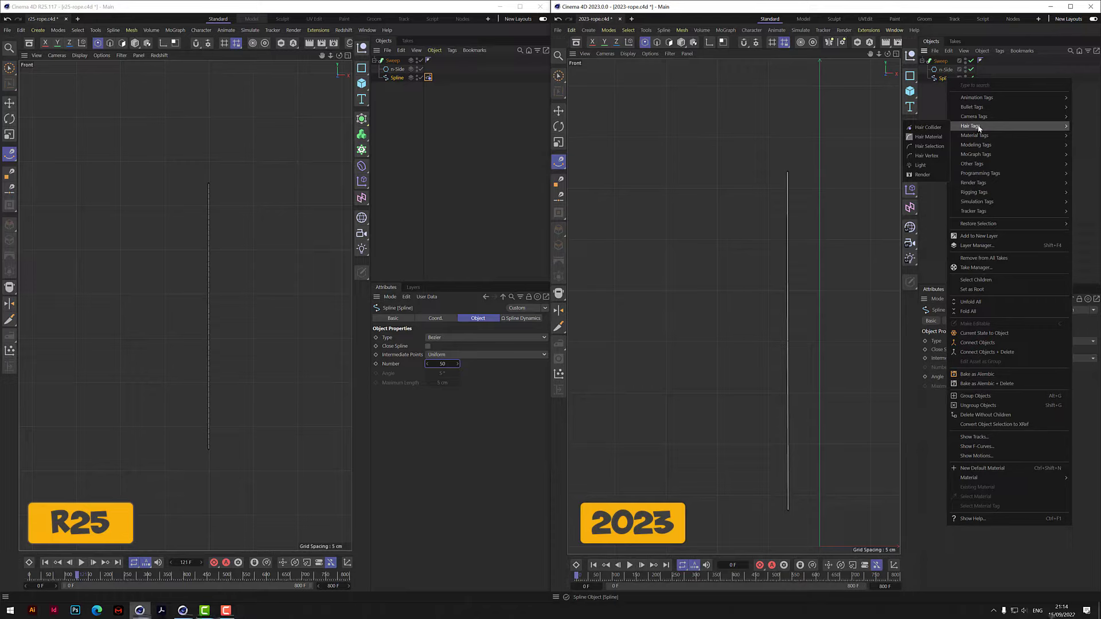
mouse_move(987, 205)
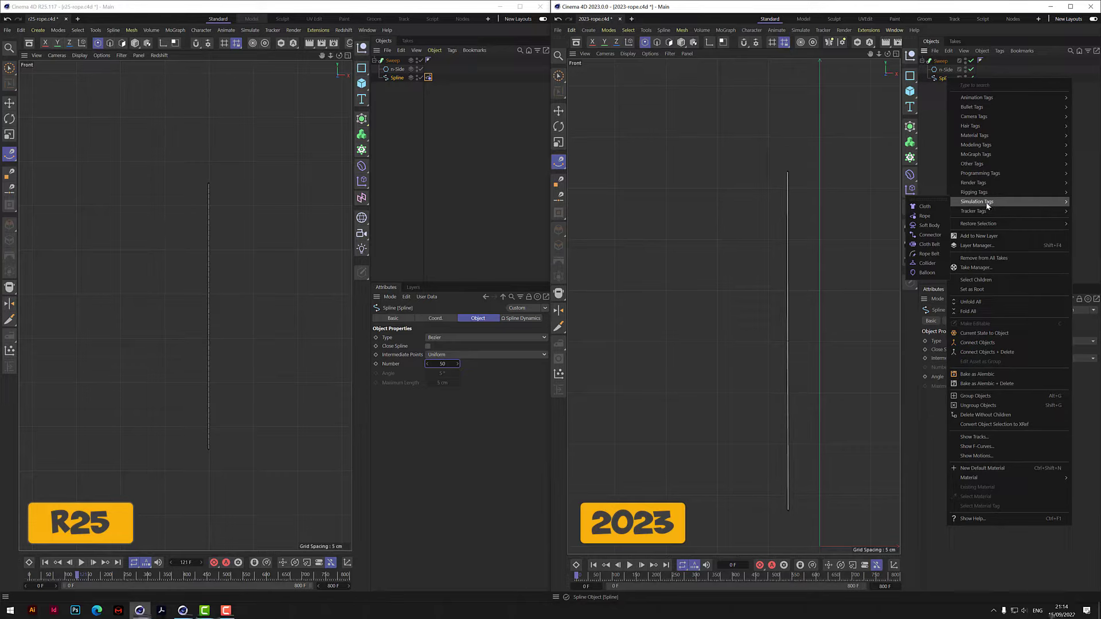
click(925, 215)
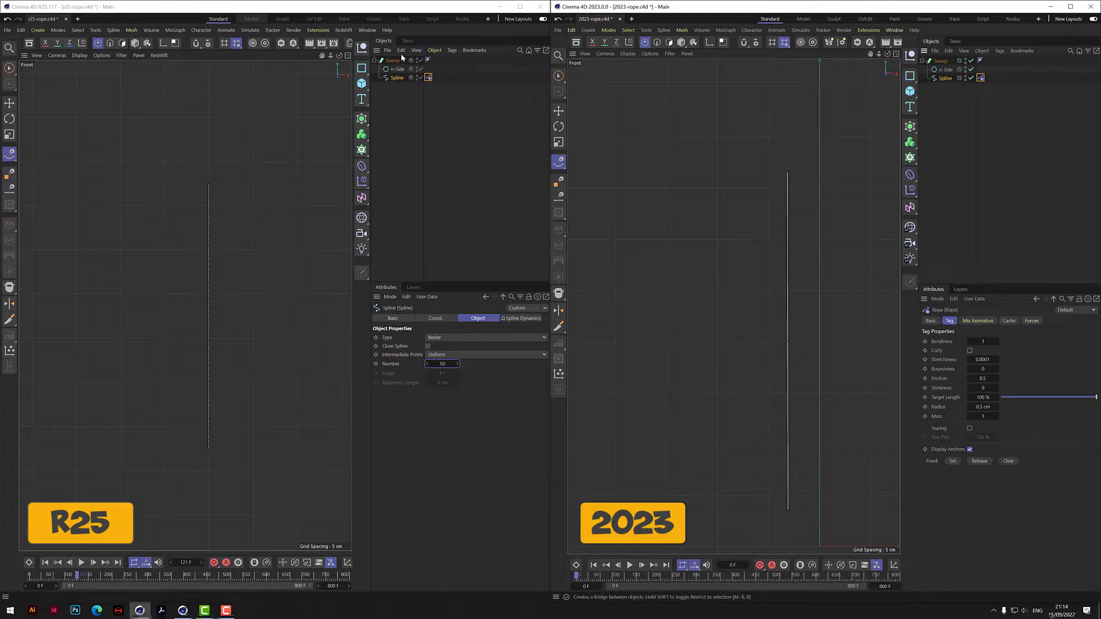
Compare the R25 Spline Dynamics tag's properties with the settings of the 2023 Rope tag.
click(428, 77)
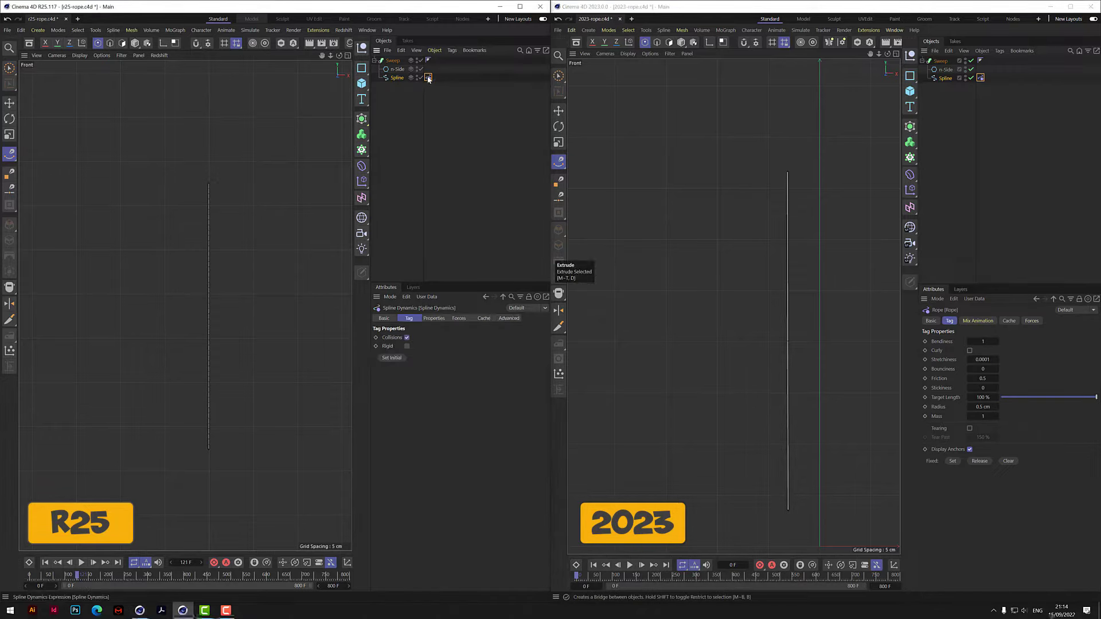
click(435, 319)
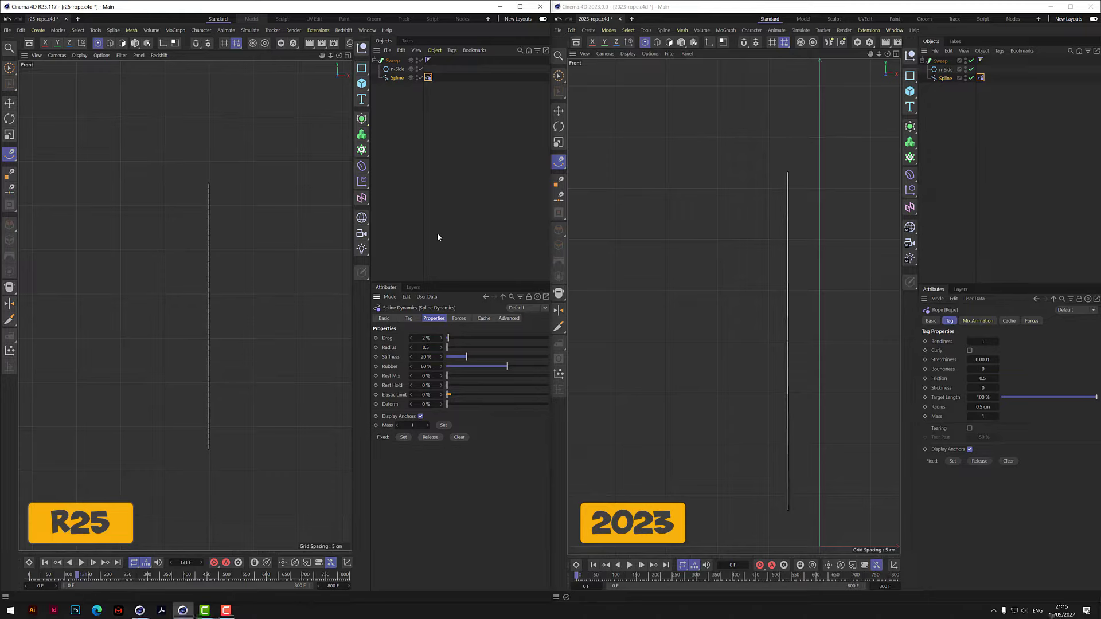
click(982, 81)
Set the 2023 spline's intermediate points to Uniform with a number of 50.
click(948, 80)
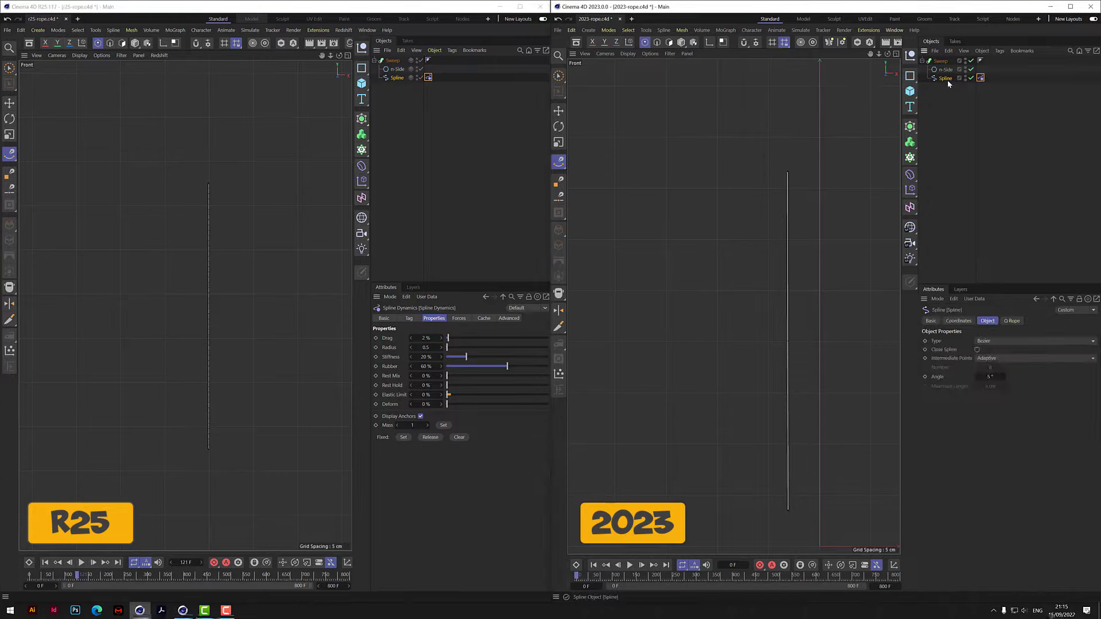
click(999, 359)
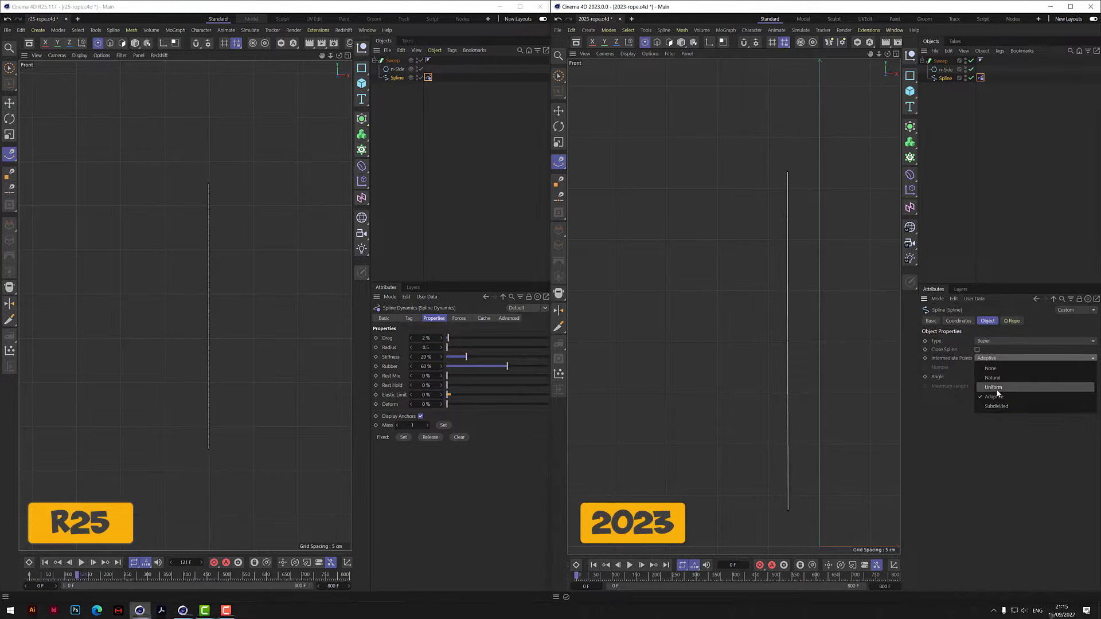
click(997, 390)
click(992, 367)
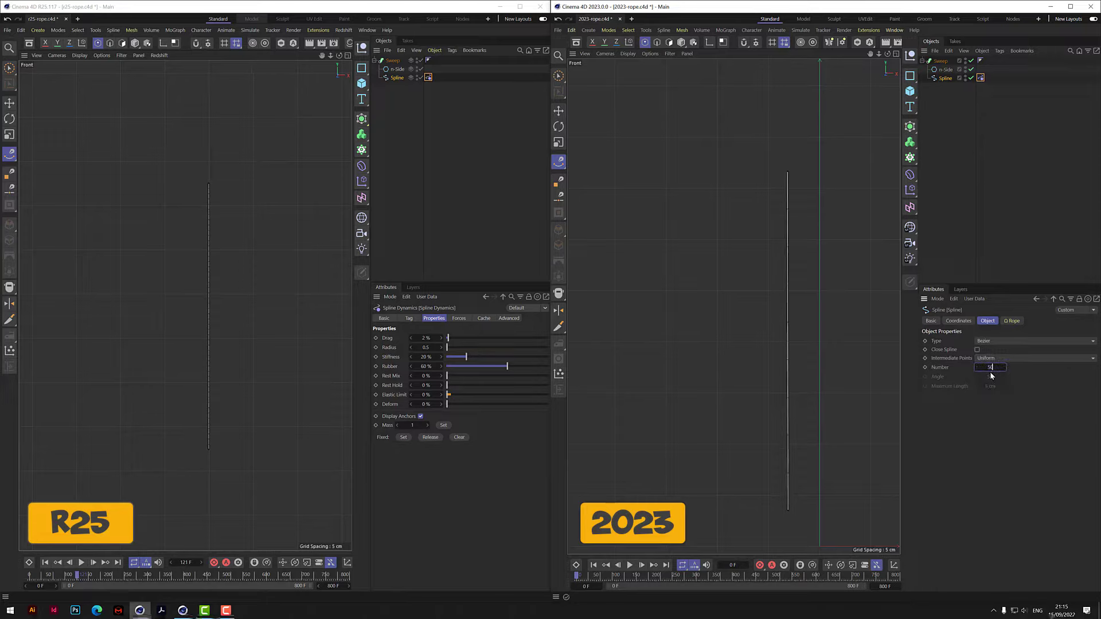
text(50)
key(Return)
Select the R25 spline's top point with Live Selection and set it as fixed in the Spline Dynamics tag.
click(397, 77)
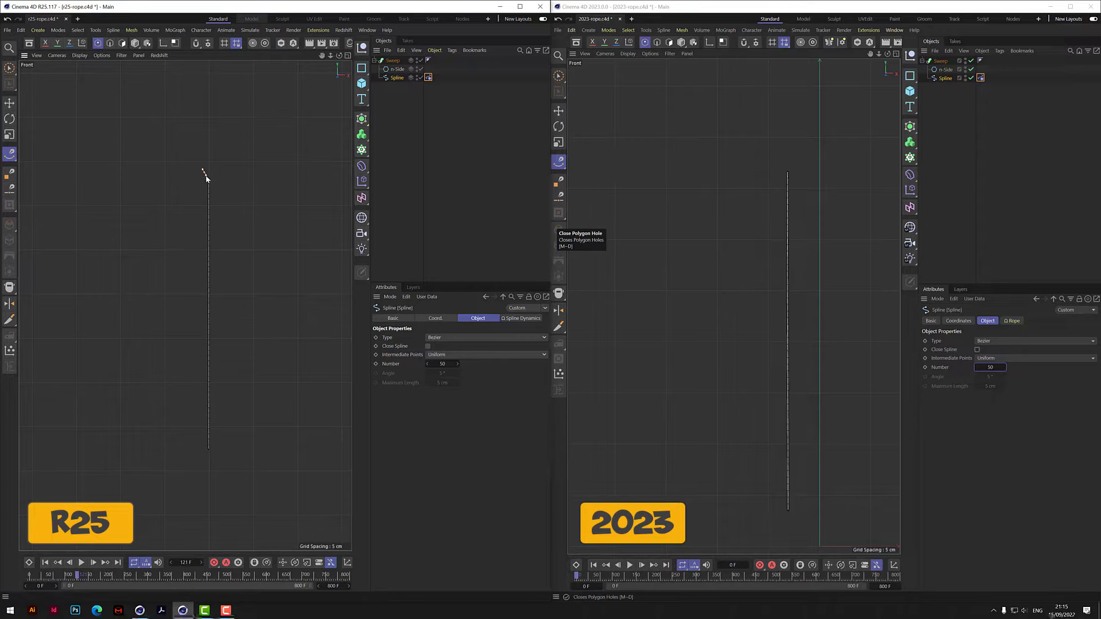
drag(208, 185, 211, 177)
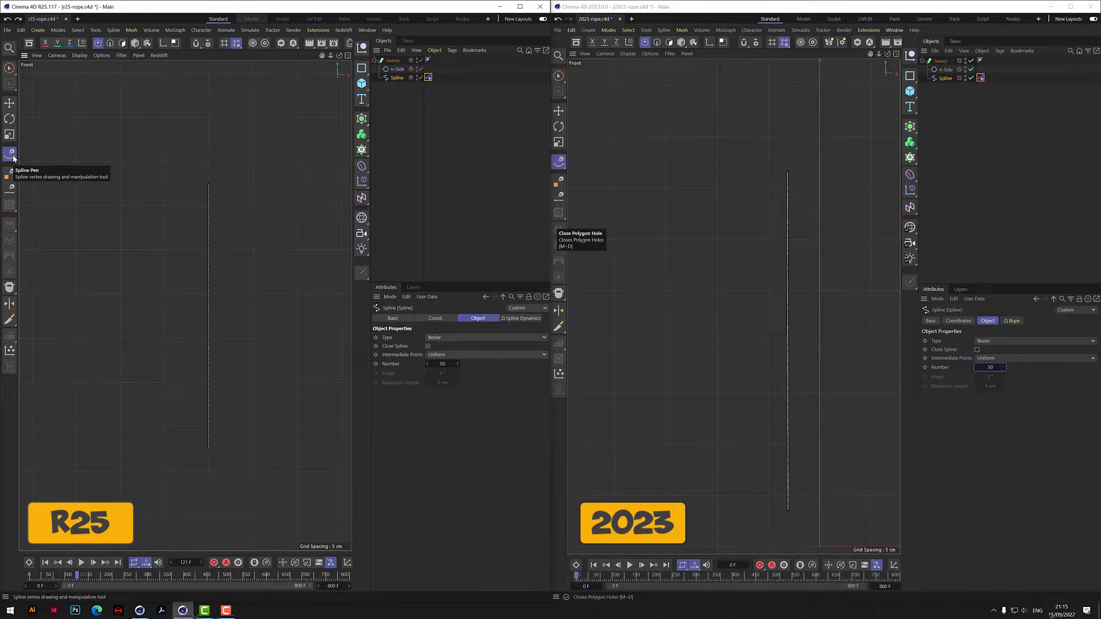
click(11, 69)
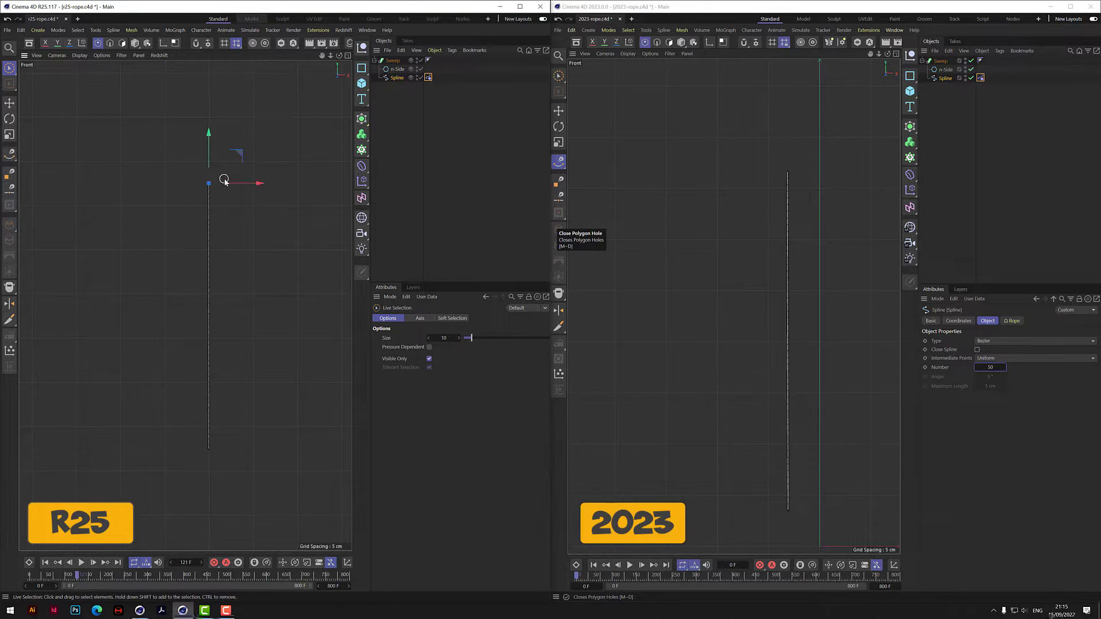
click(429, 79)
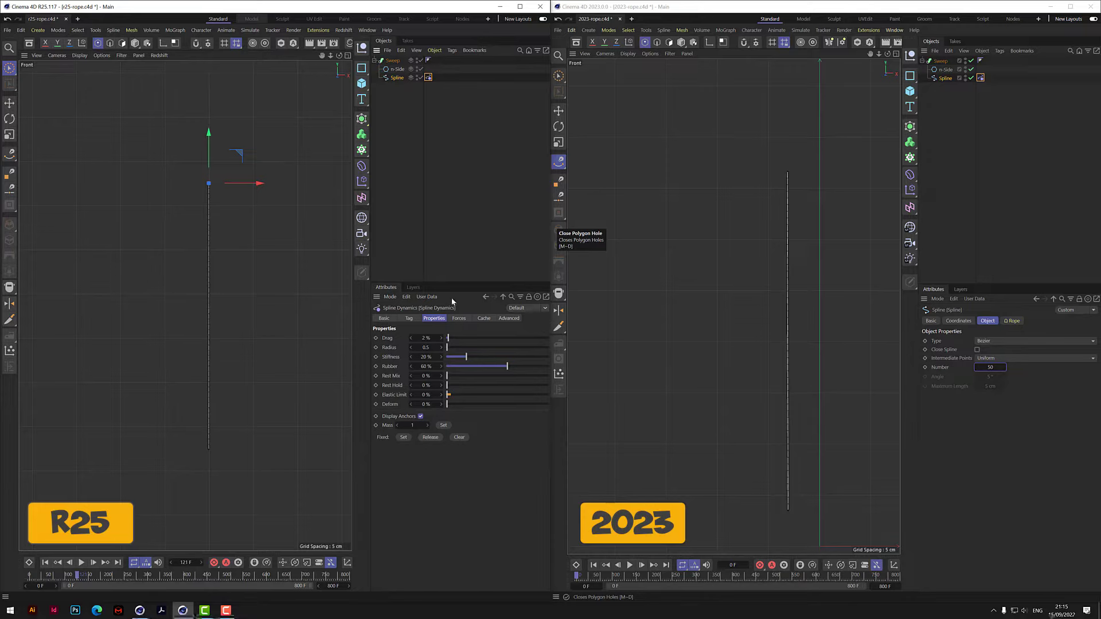
click(403, 438)
click(408, 144)
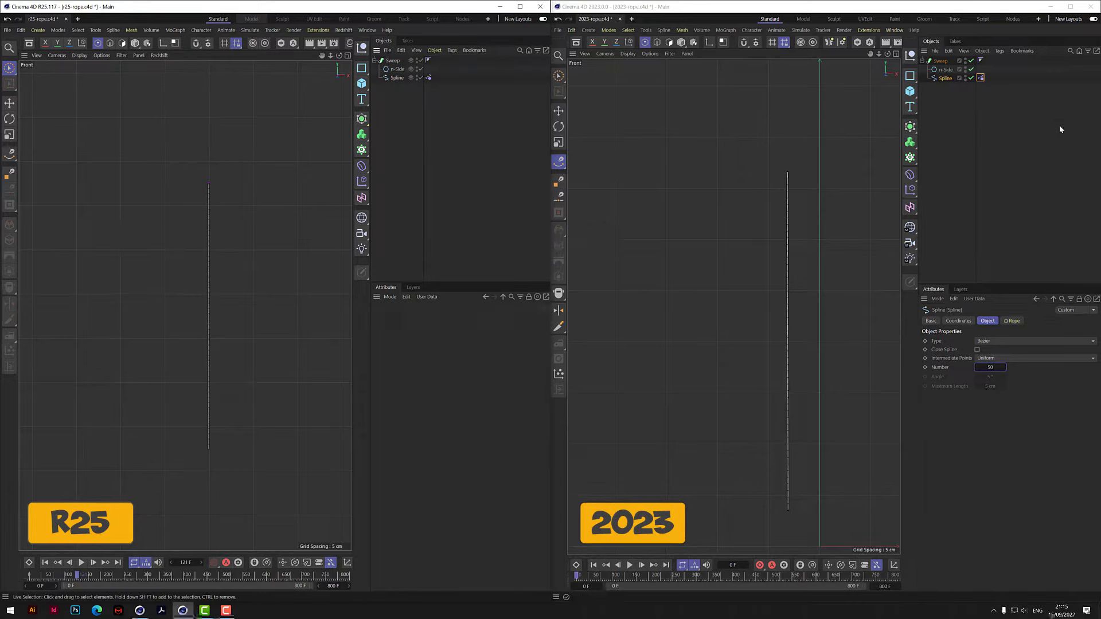
Select the 2023 spline's top point with Brush Selection and set it as fixed in the Rope tag.
click(947, 79)
click(559, 77)
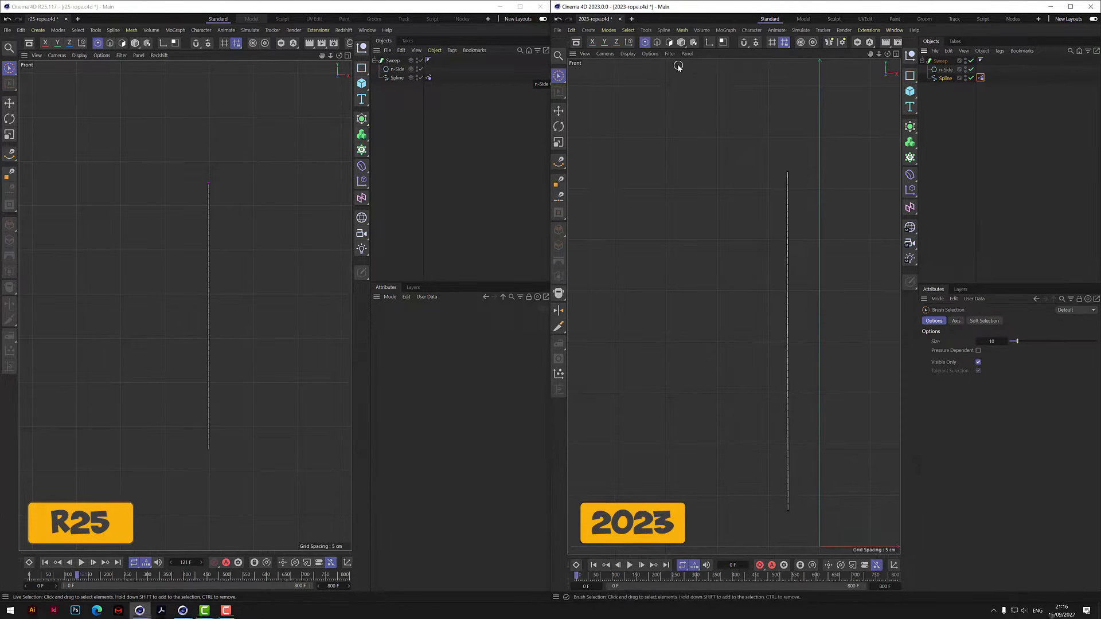
click(788, 172)
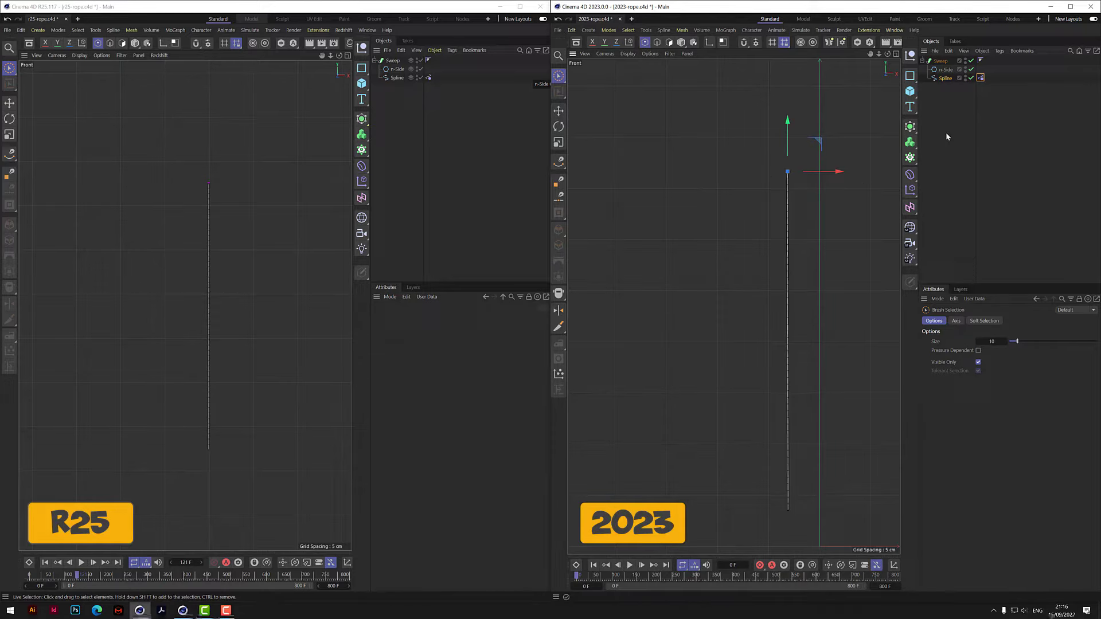
click(981, 78)
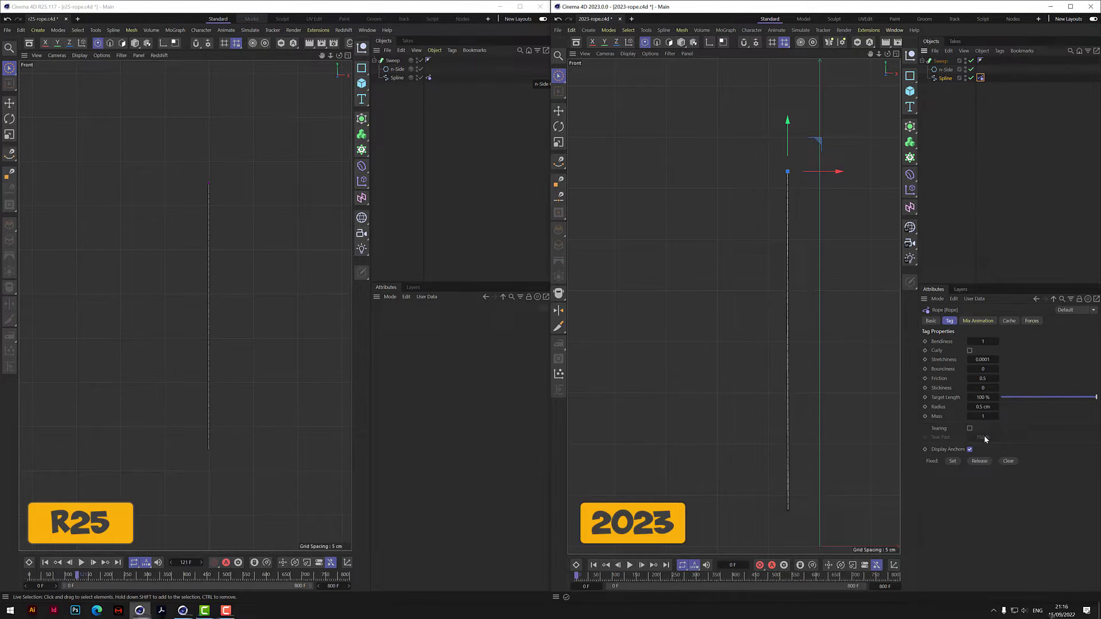
click(953, 462)
click(950, 178)
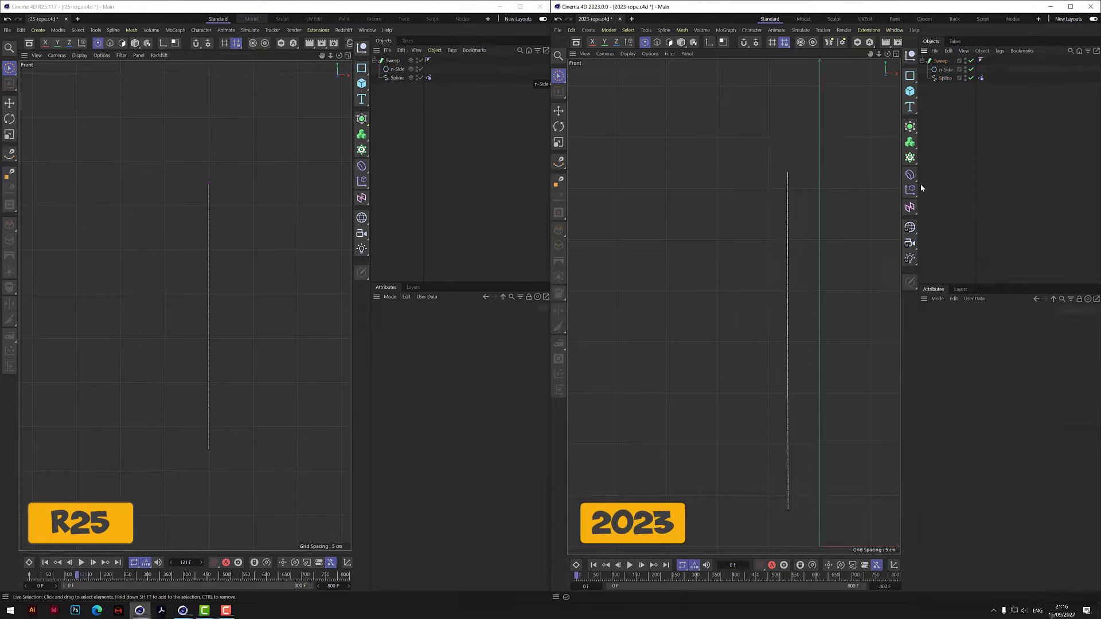
Inspect the 2023 spline's Rope tag and the anchor display at the spline's top end.
click(988, 79)
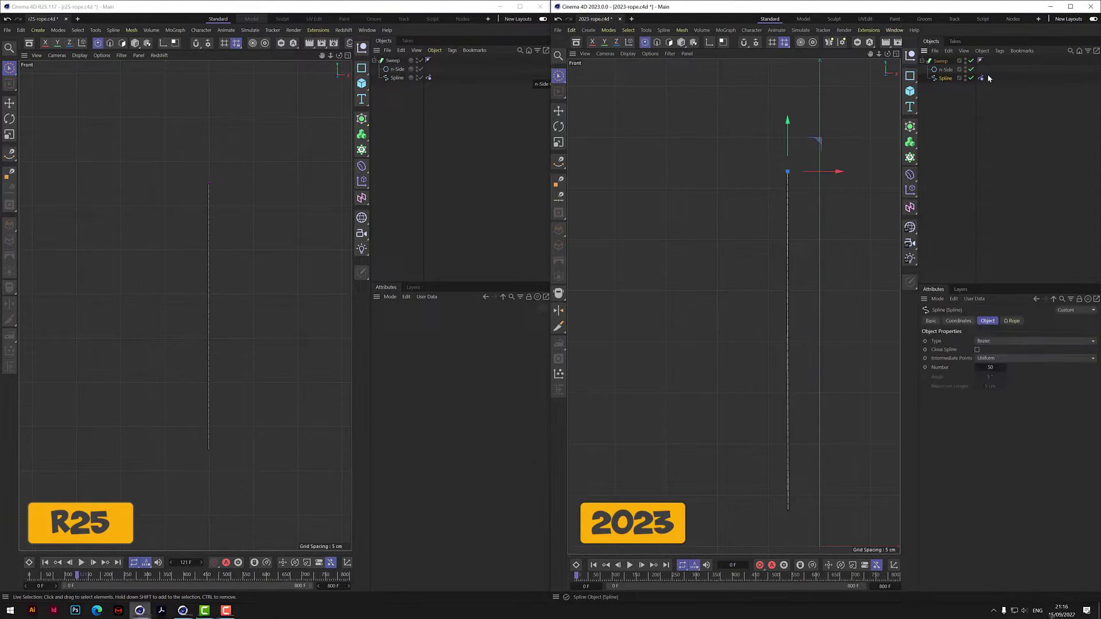
click(982, 78)
click(972, 95)
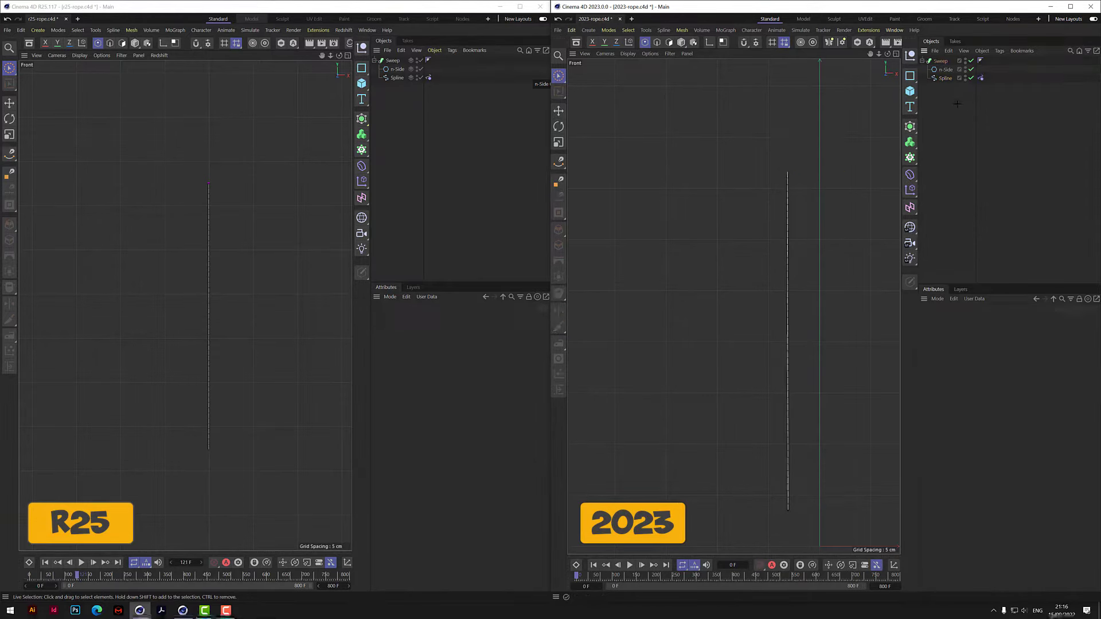
click(982, 78)
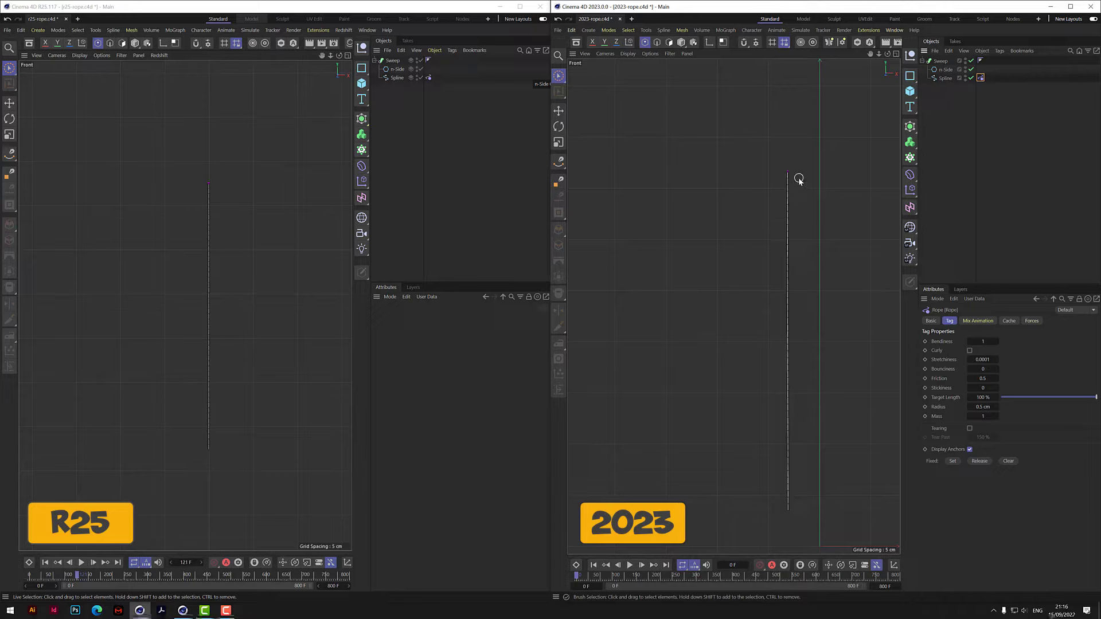
scroll(799, 179, up, 1)
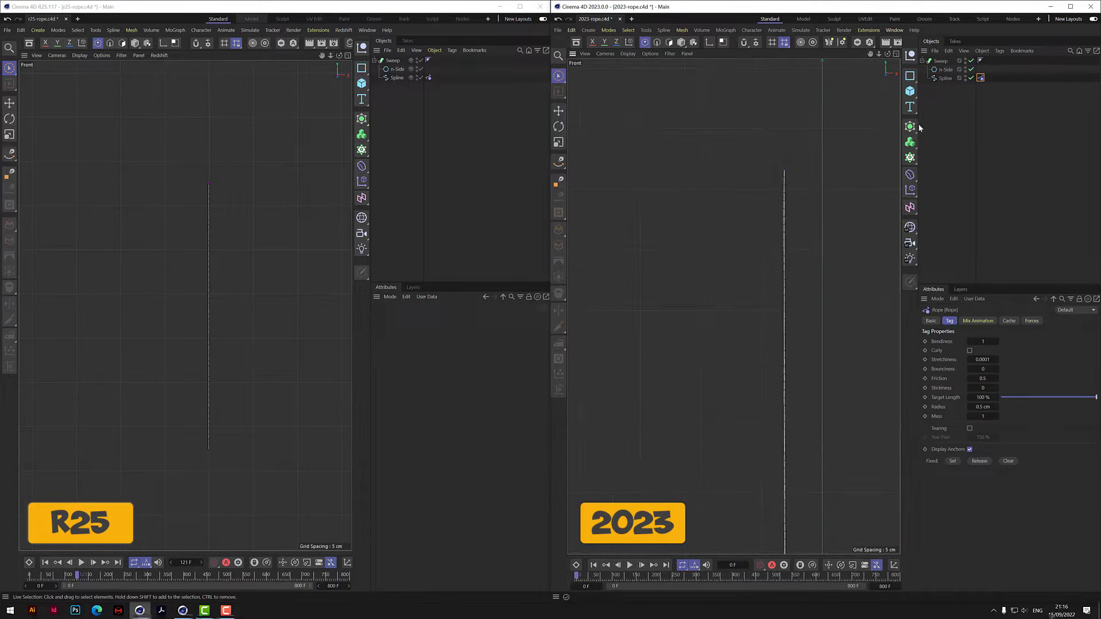
Rewind the R25 scene to the first frame, play the spline dynamics simulation and stop it.
click(403, 136)
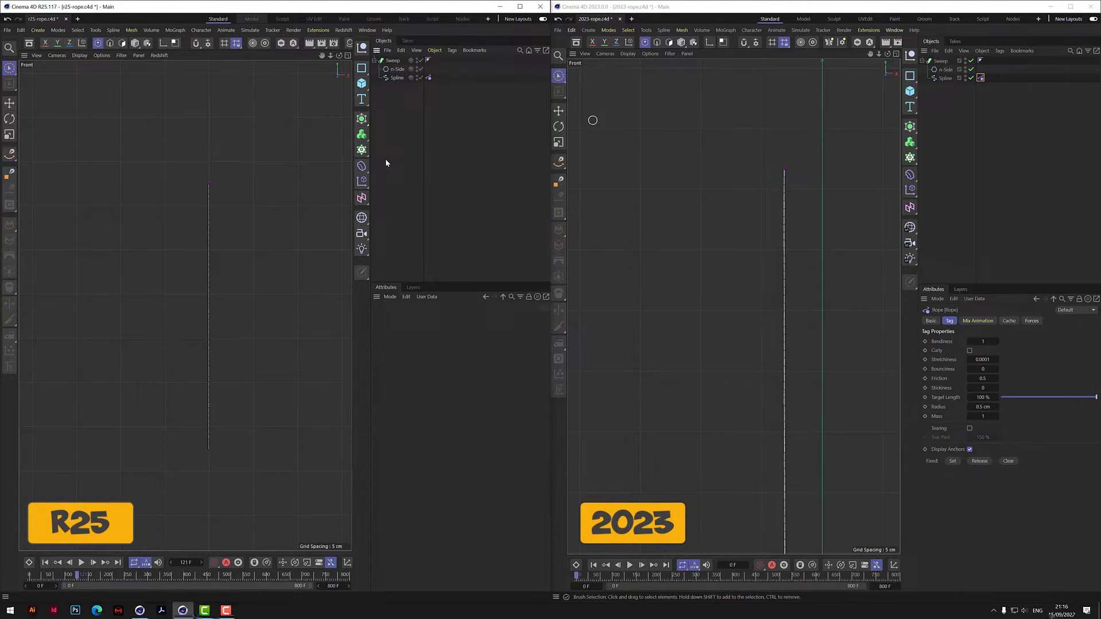
click(48, 563)
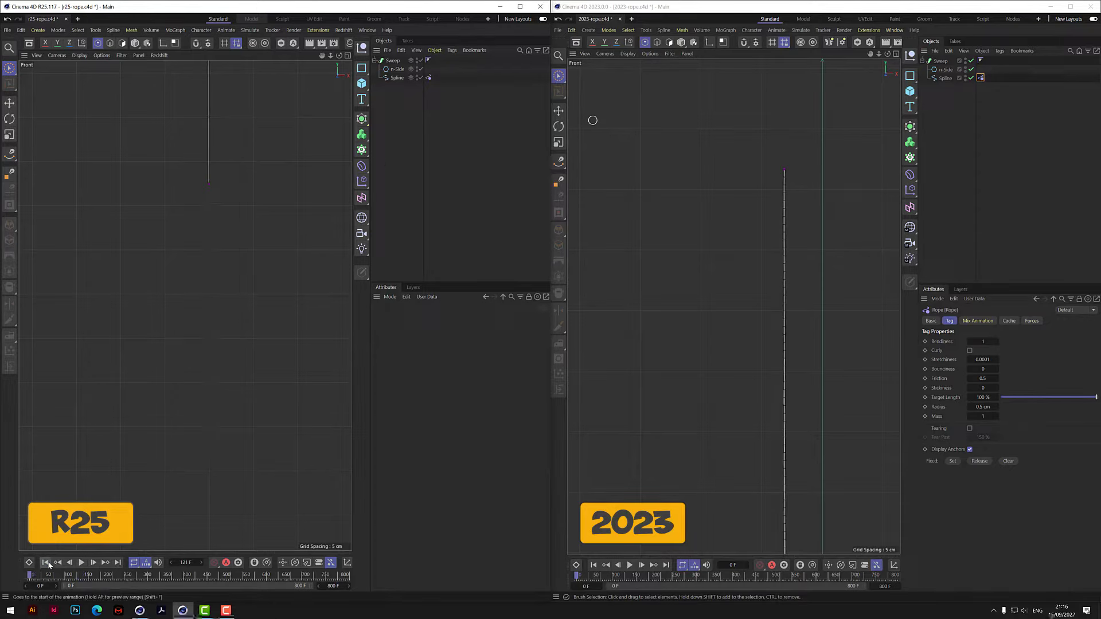
drag(322, 56, 222, 350)
click(81, 564)
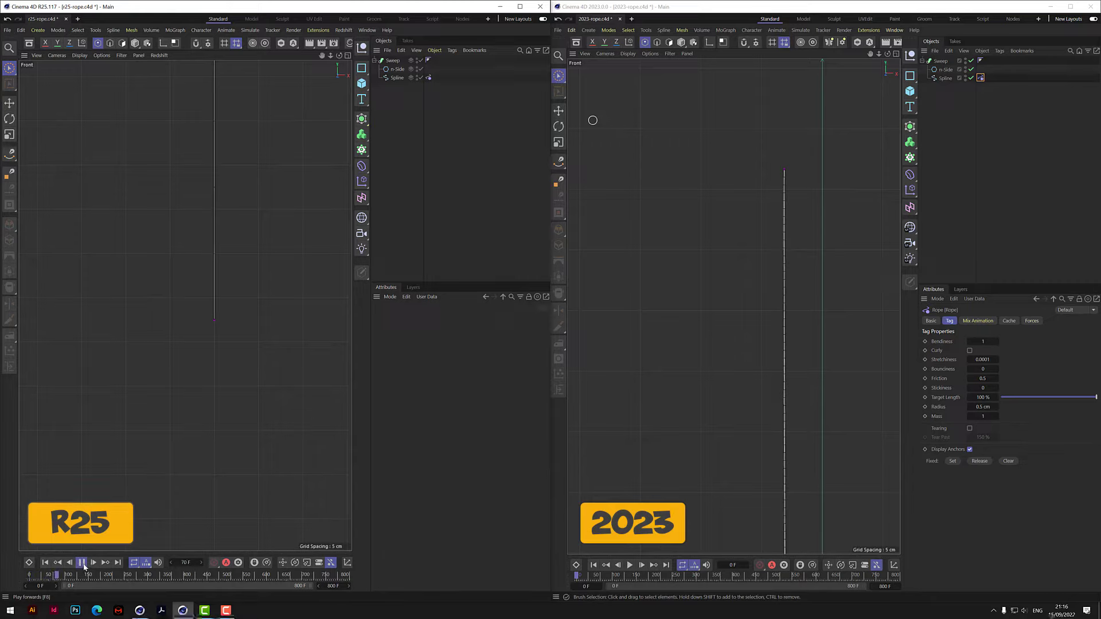
click(82, 564)
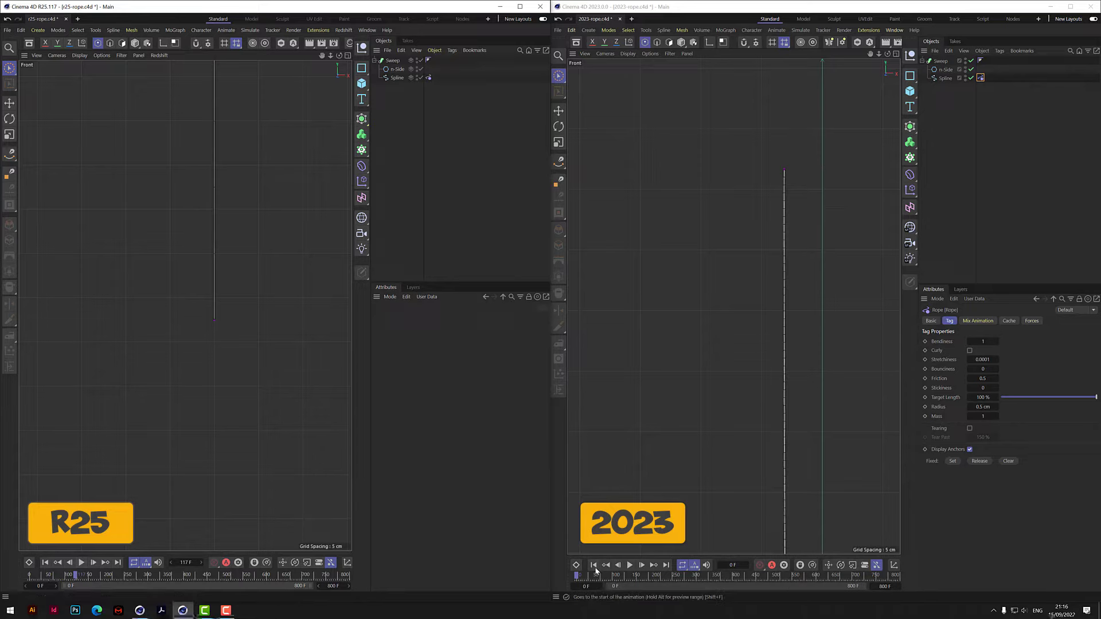
Play the rope simulation in the 2023 scene, watch the whole spline and stop playback.
click(631, 567)
click(630, 567)
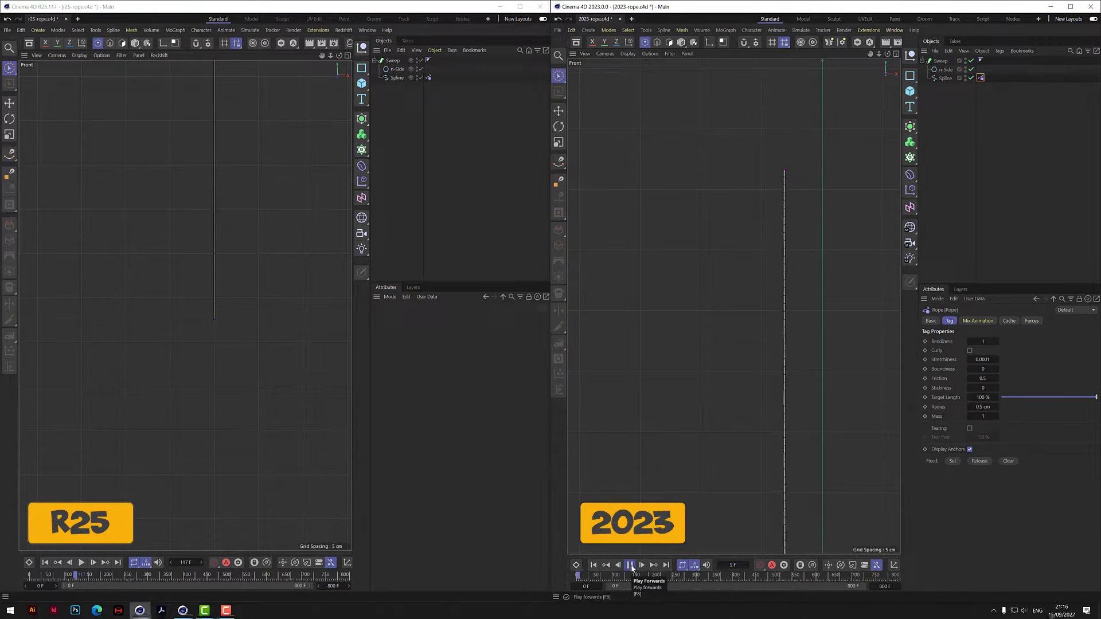
scroll(805, 378, down, 3)
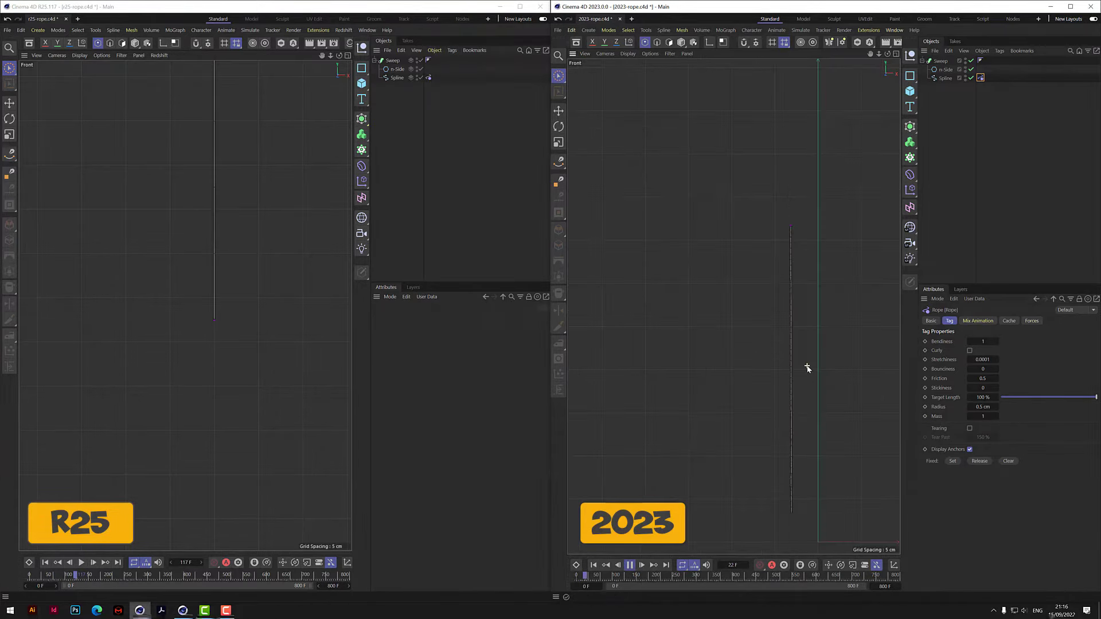
scroll(796, 490, up, 3)
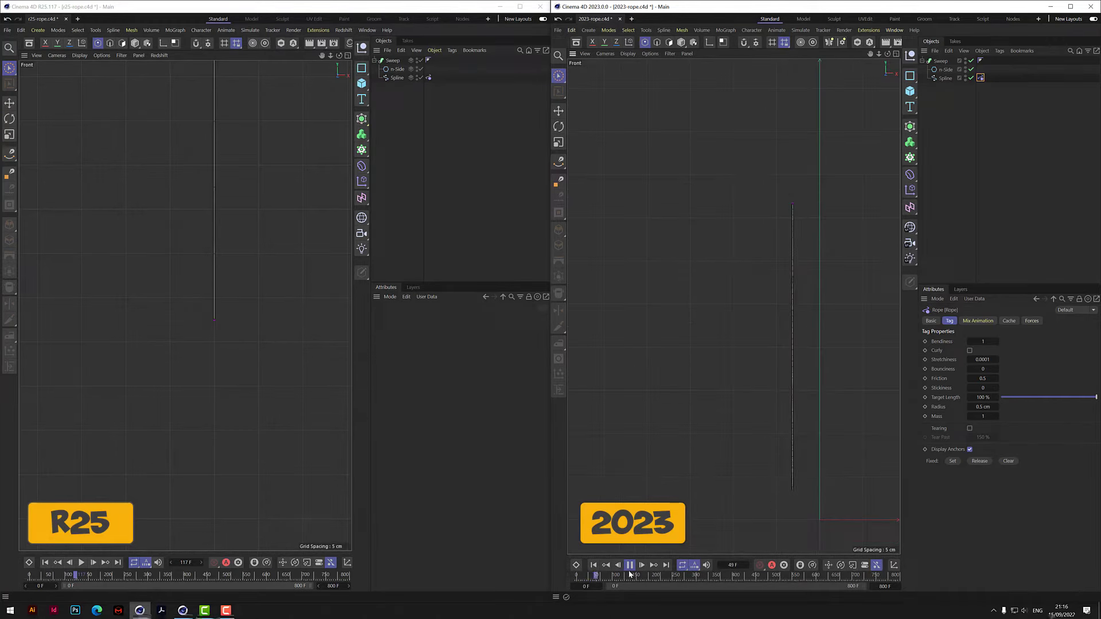
click(630, 565)
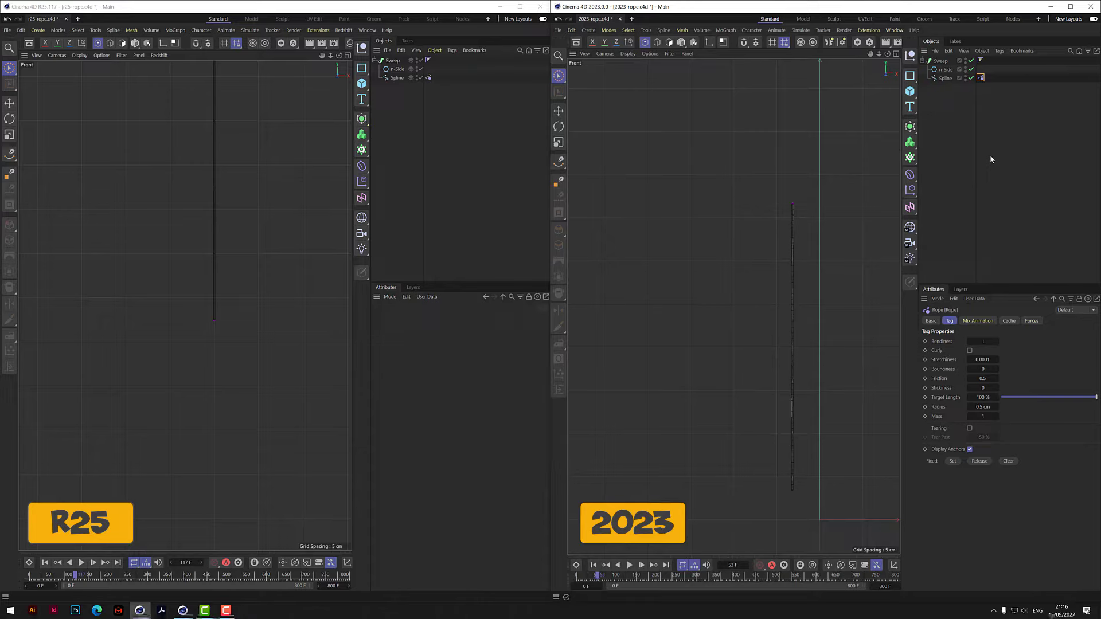
Add a Turbulence force to the R25 scene with its mode set to Force and a strength of 20 cm.
click(251, 31)
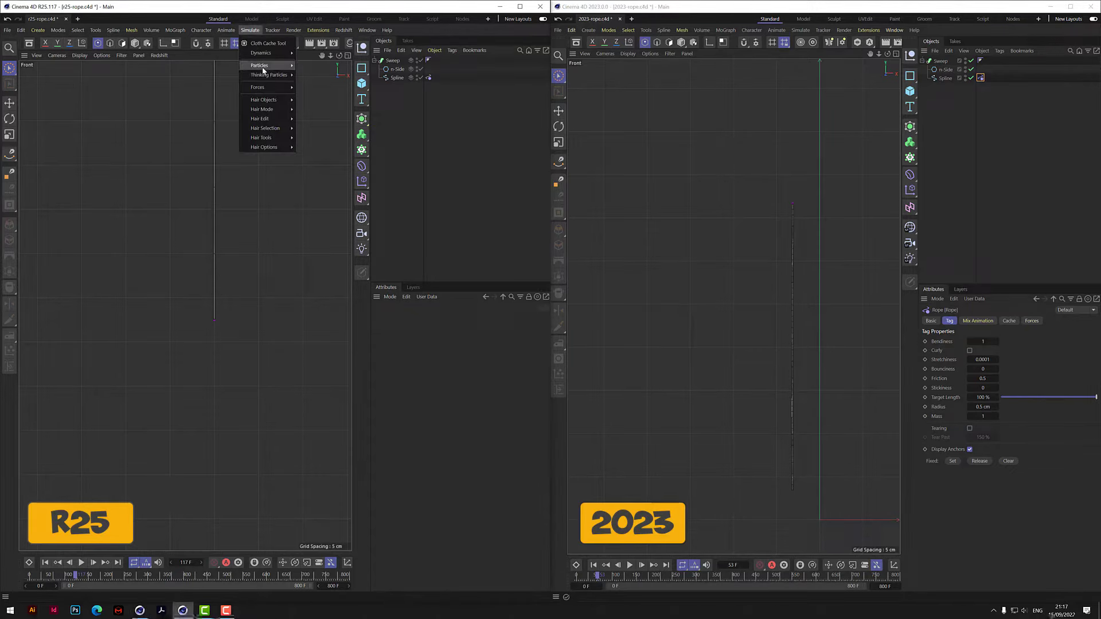
mouse_move(268, 91)
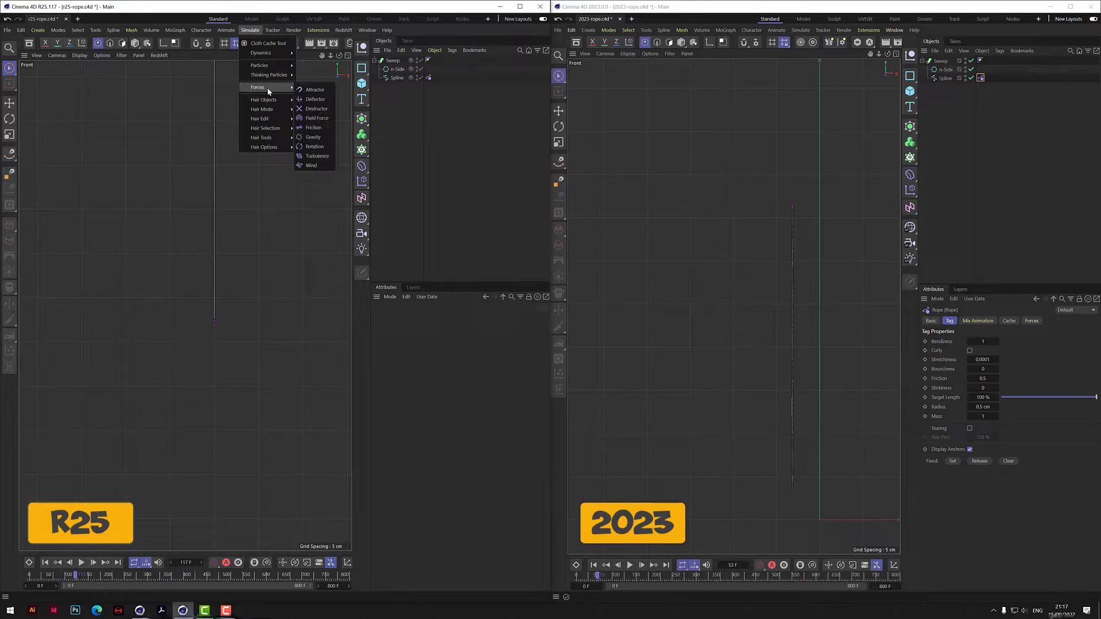
click(317, 156)
click(447, 366)
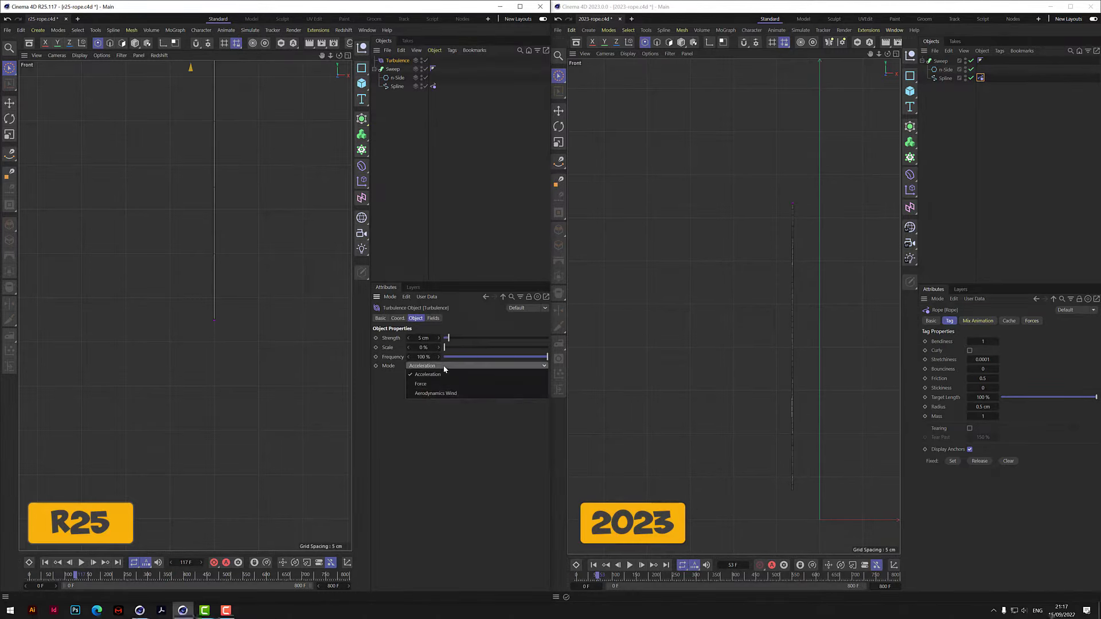
click(428, 389)
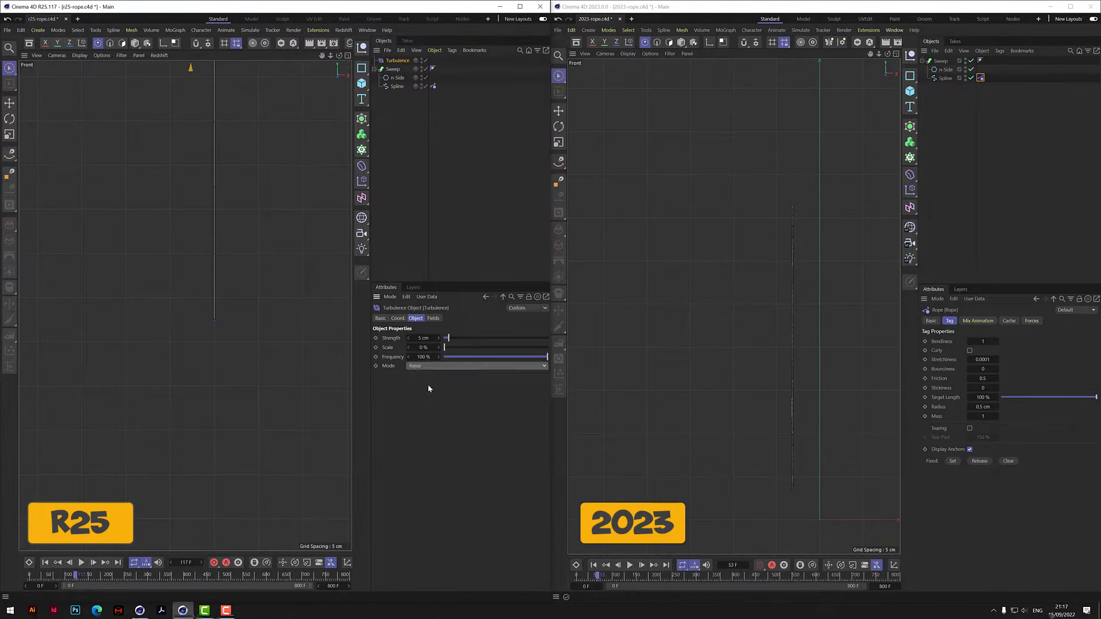
click(426, 338)
text(20)
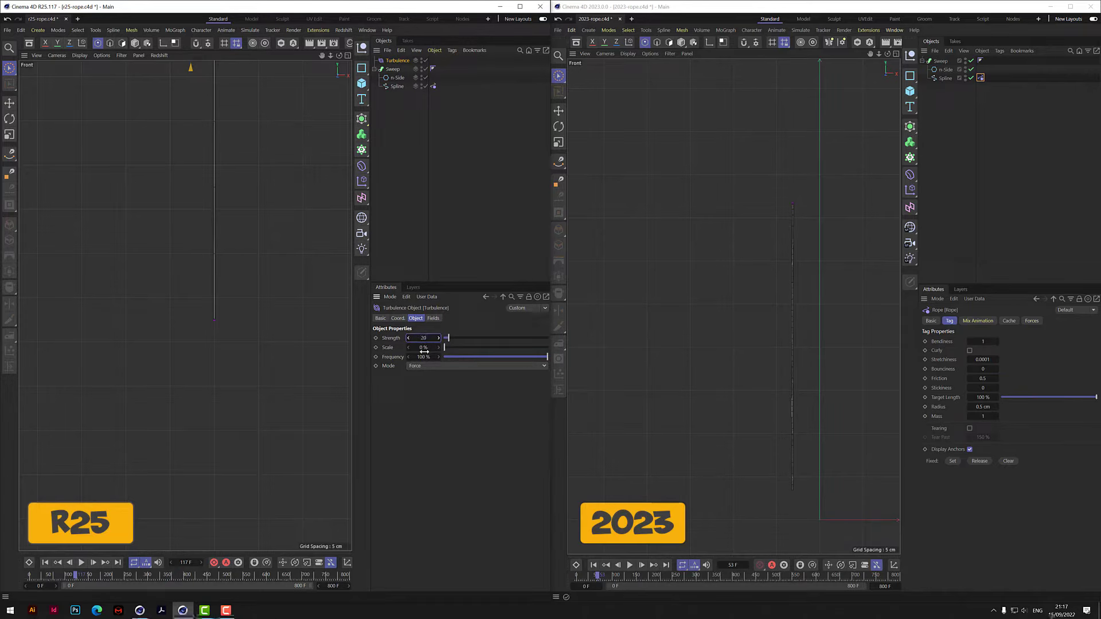
Set the scale of the R25 scene's Turbulence force to 20 %.
key(Tab)
text(20)
key(Return)
Add a Turbulence force to the 2023 scene with strength 20 cm, scale 20 % and mode Force.
click(800, 30)
mouse_move(805, 47)
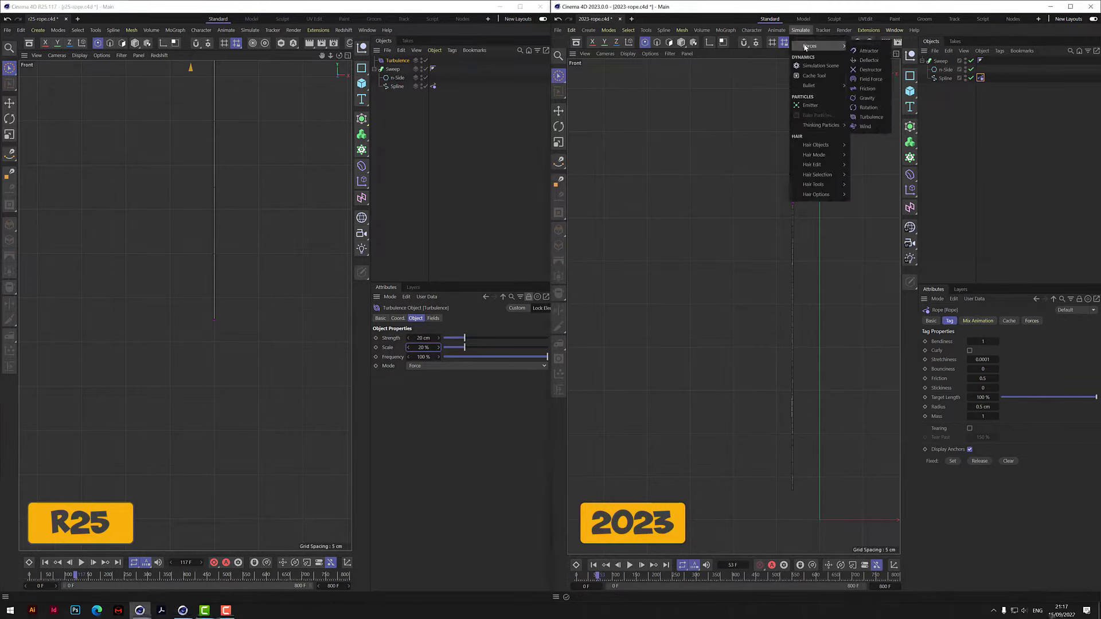
click(871, 117)
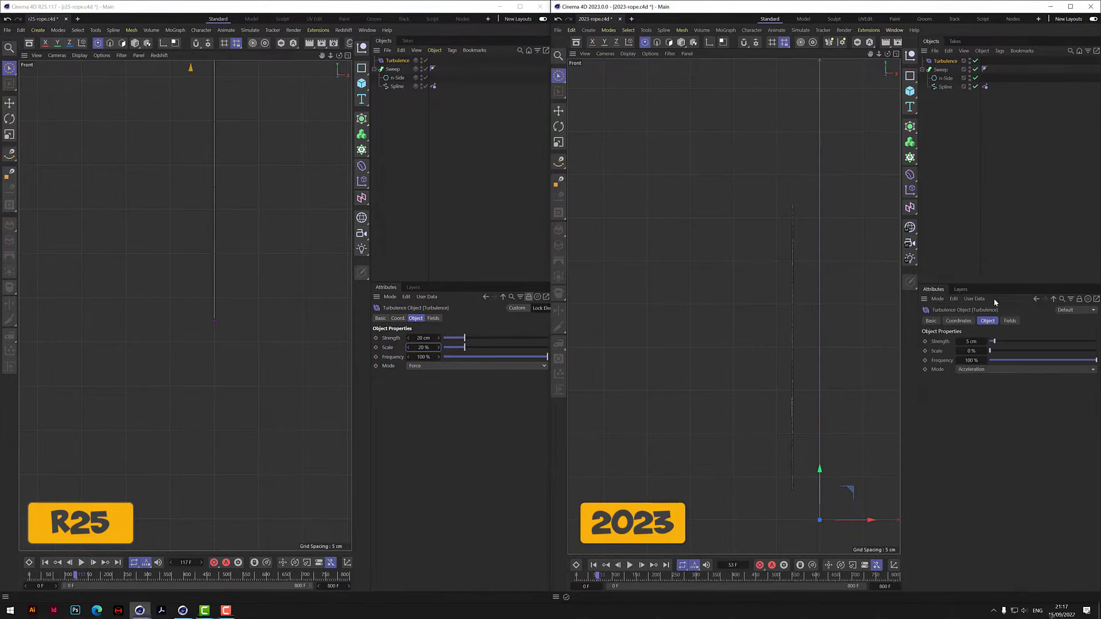
click(971, 342)
text(20)
key(Tab)
text(20)
click(983, 369)
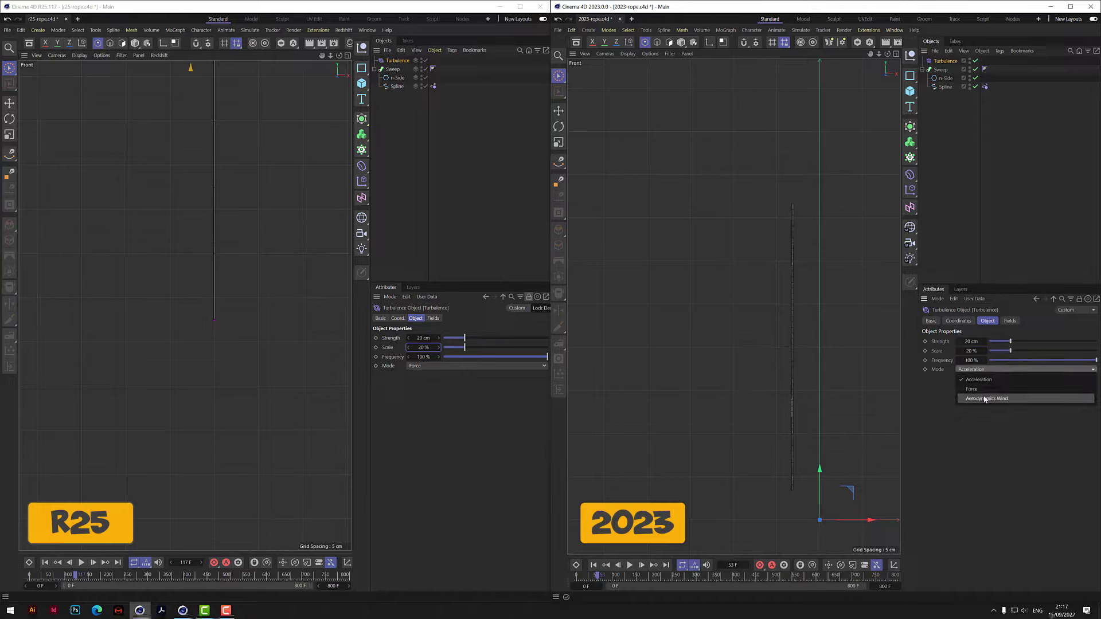
click(975, 390)
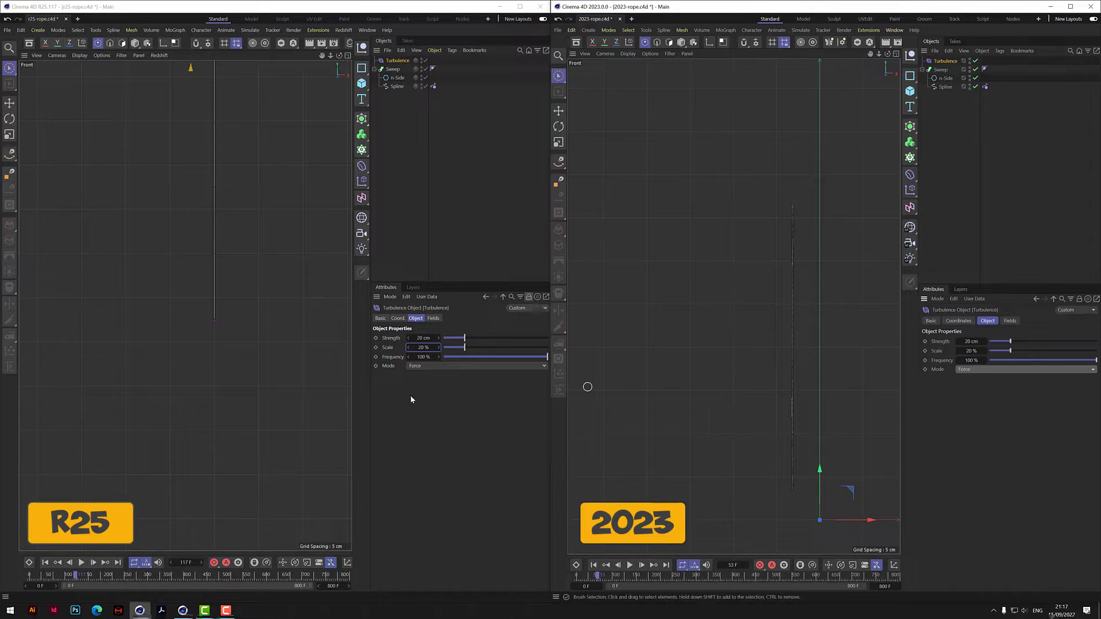
Rewind the R25 scene to the first frame, play the simulation with turbulence and stop it.
drag(331, 55, 185, 306)
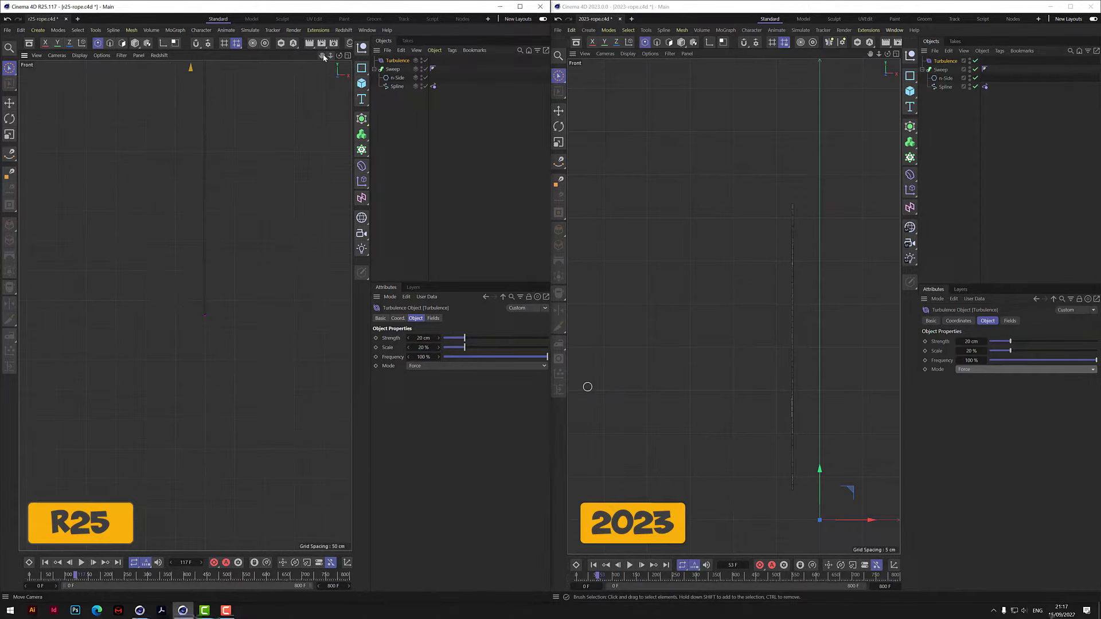
click(45, 563)
click(81, 563)
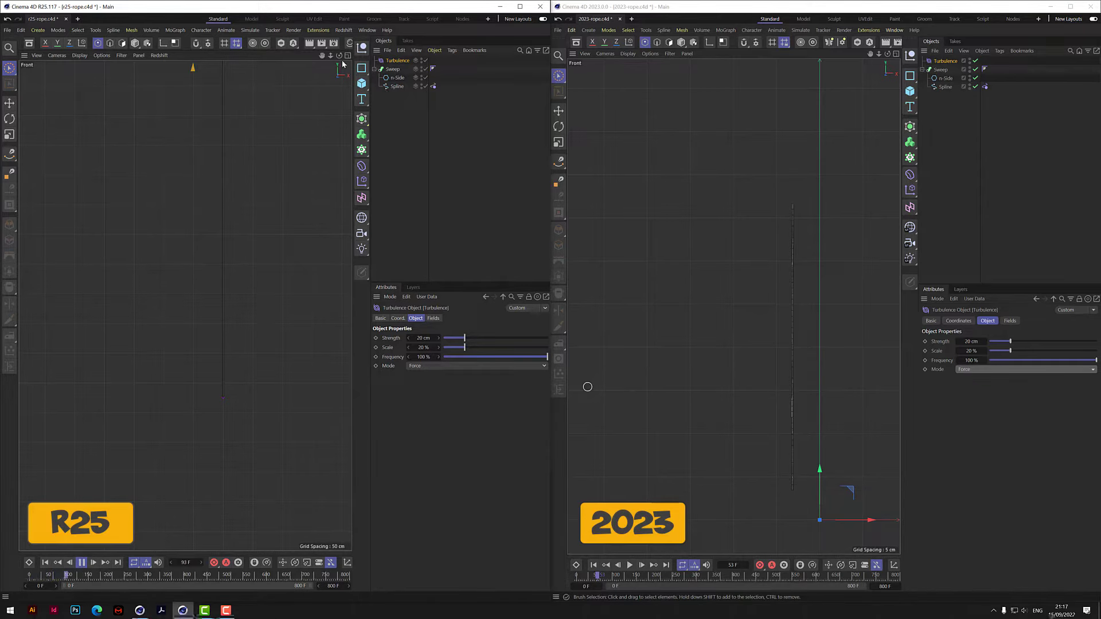
click(82, 563)
Set the forces mode of the R25 spline's Spline Dynamics tag to Exclude.
click(433, 86)
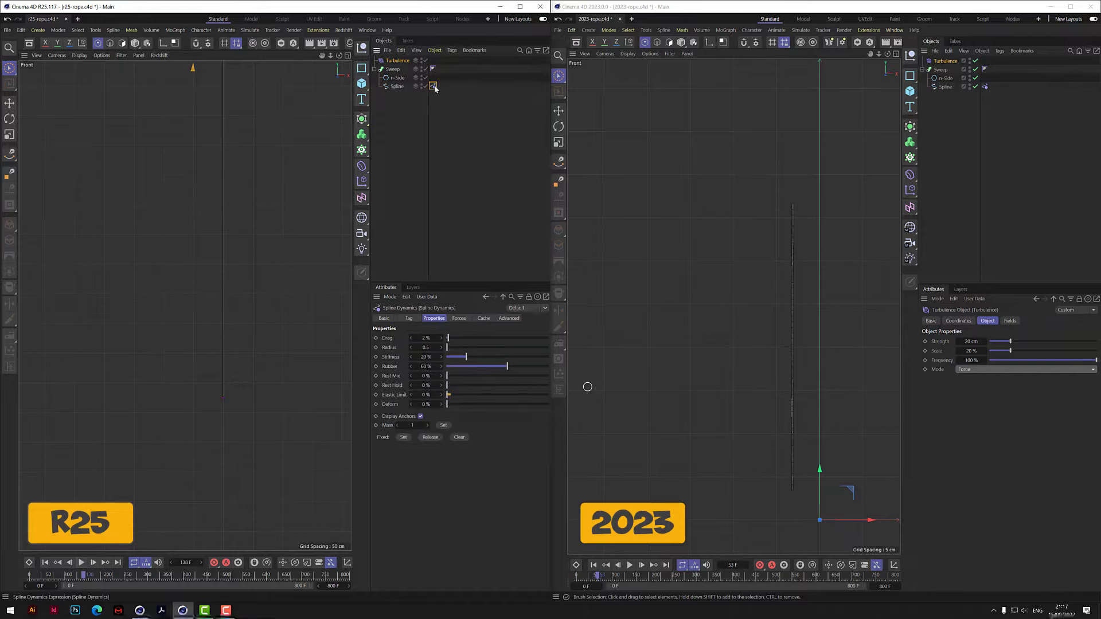
click(458, 320)
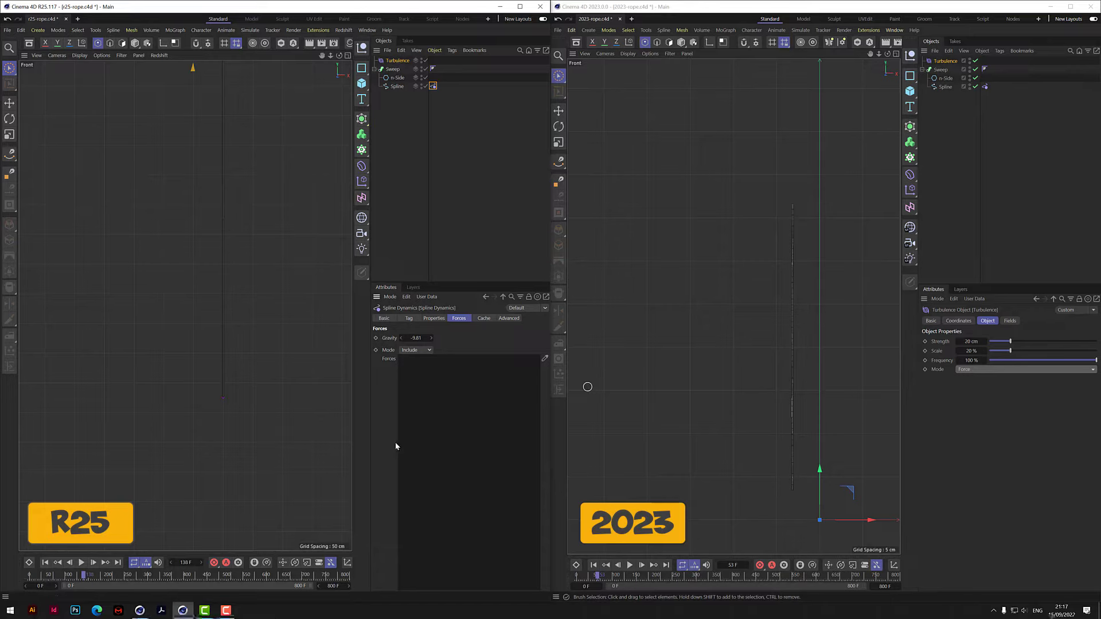
click(415, 351)
click(419, 368)
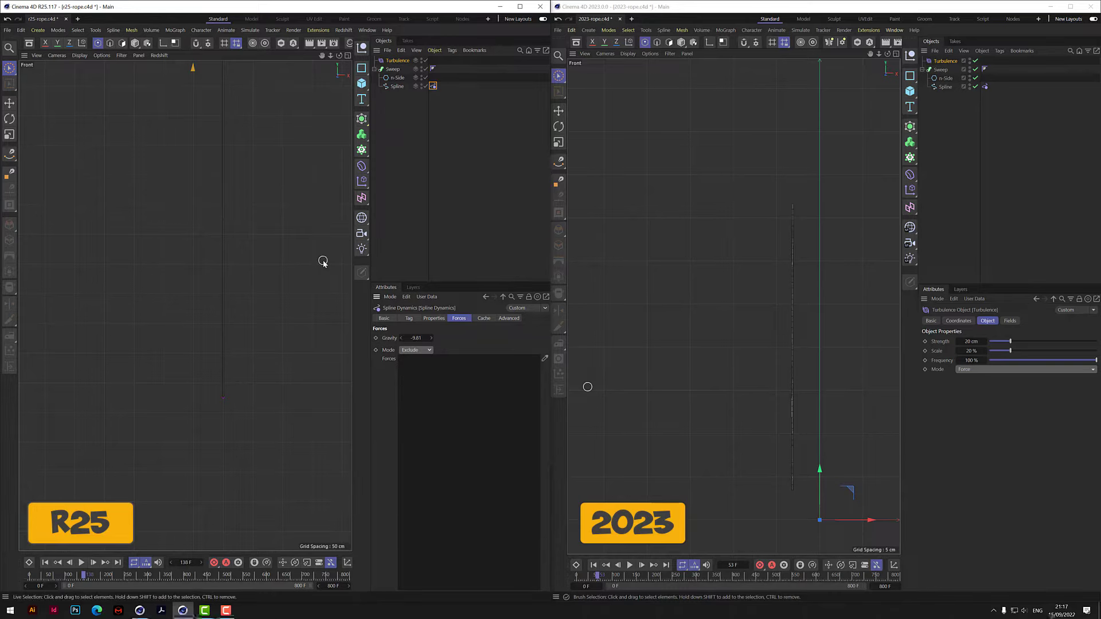
Play the R25 simulation with the new forces mode, watch the whole rope and its ends, and stop playback.
click(81, 564)
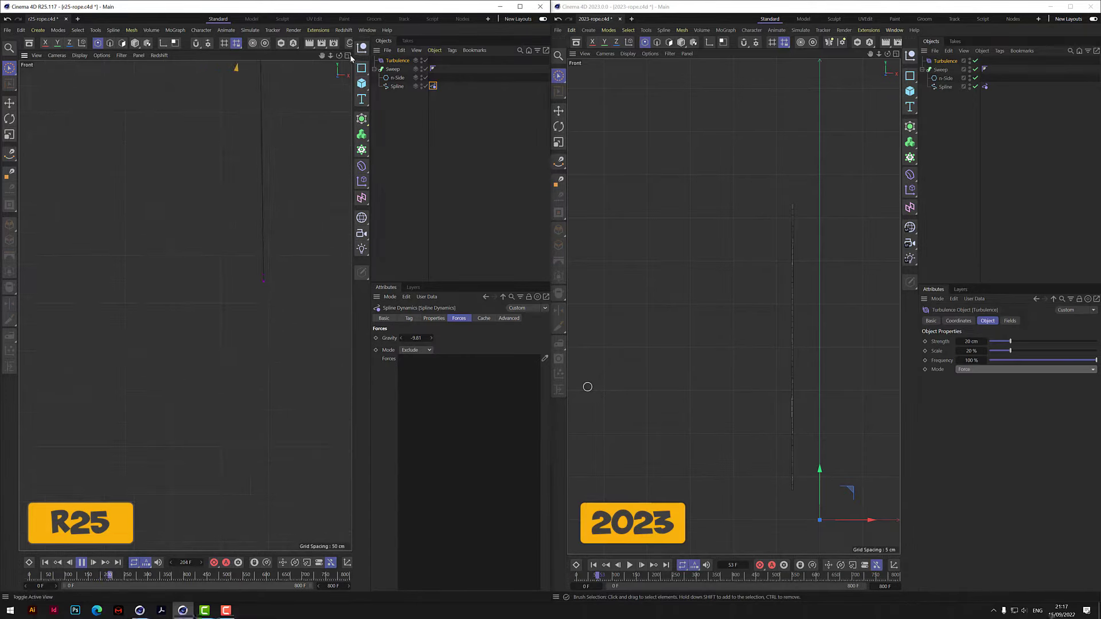
scroll(185, 306, down, 5)
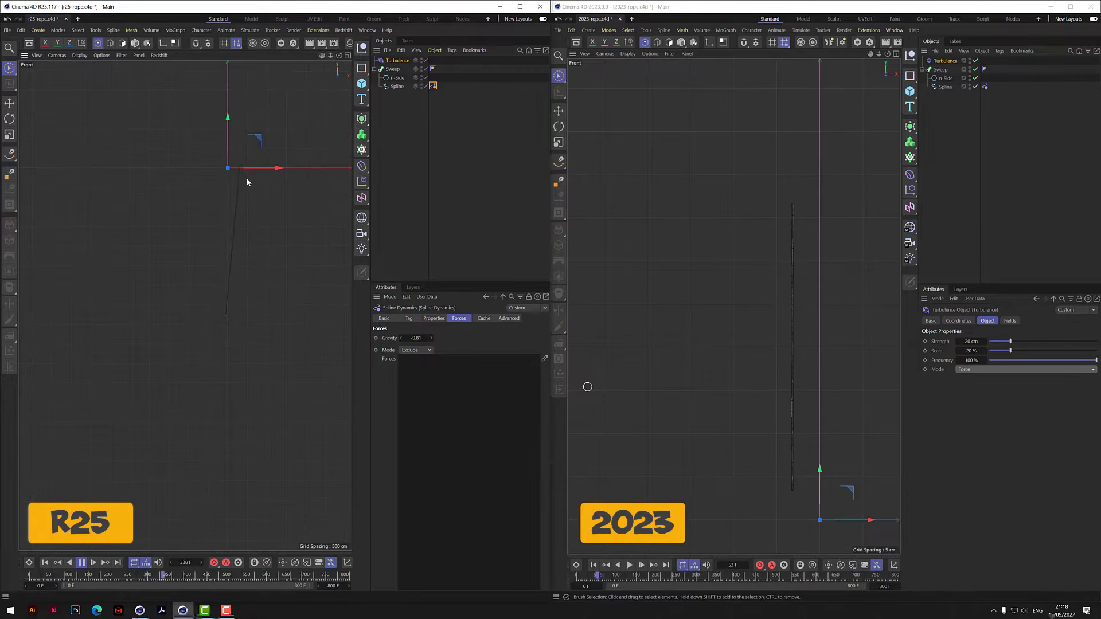
scroll(249, 178, up, 5)
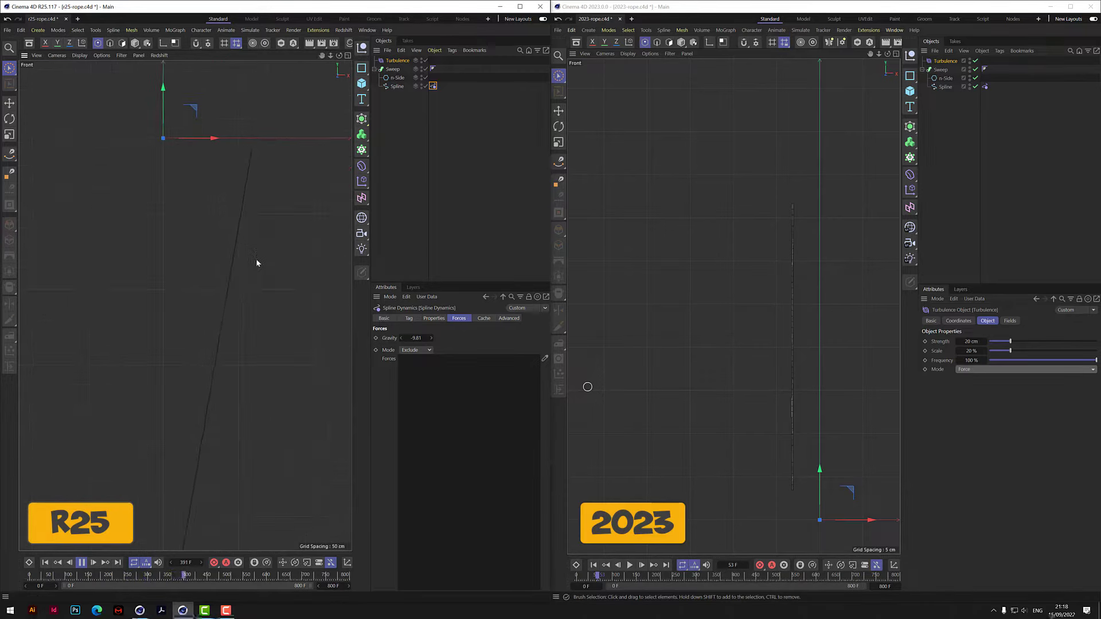
scroll(253, 283, down, 5)
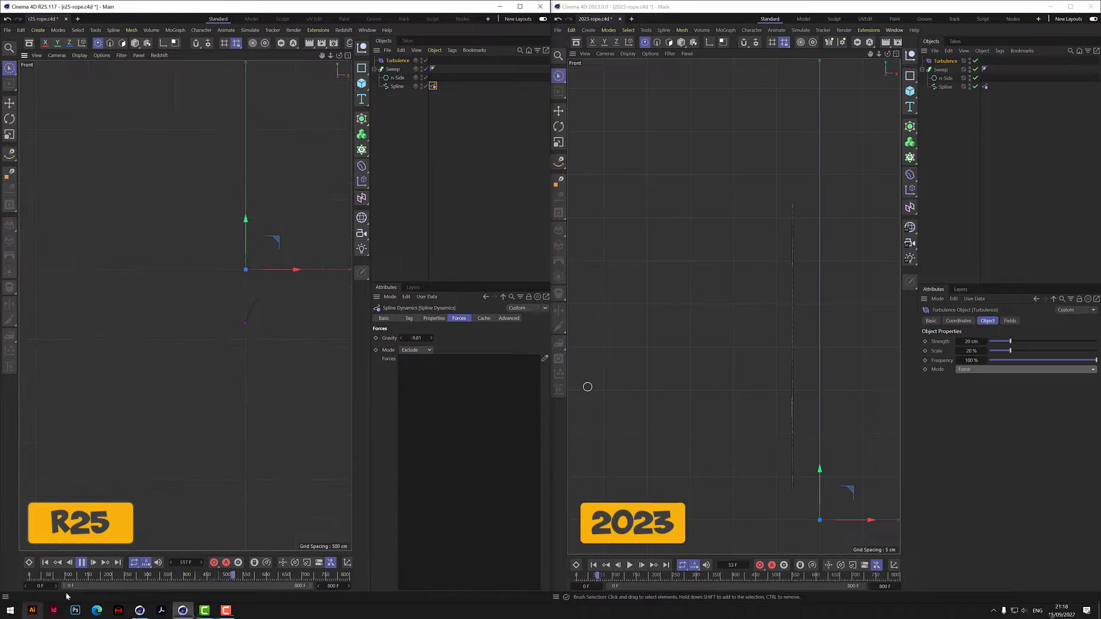
click(82, 563)
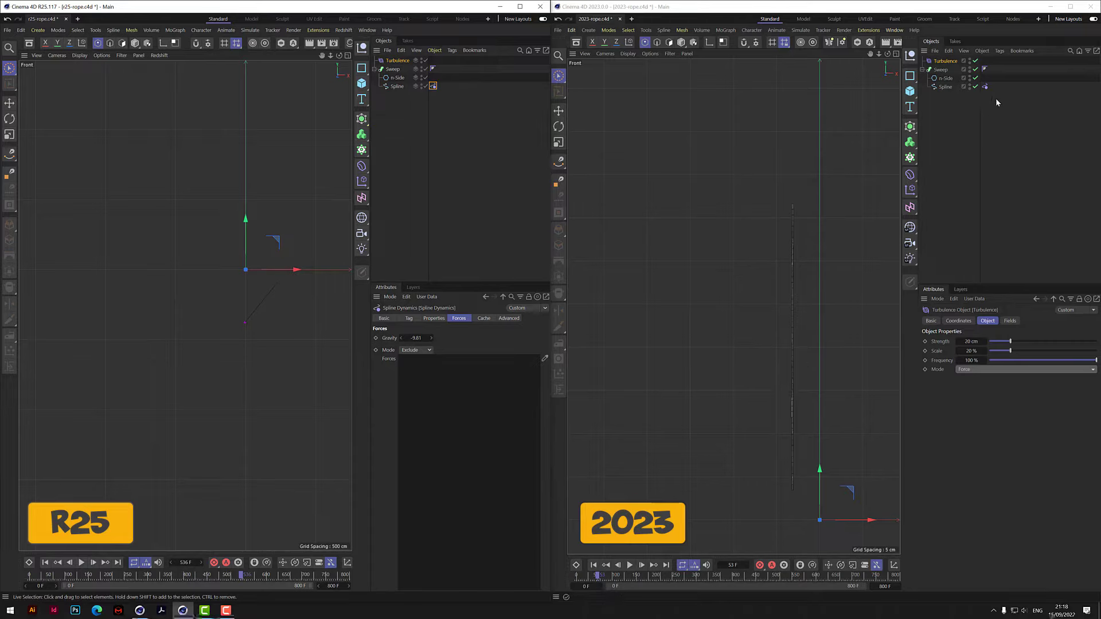
Play the 2023 rope simulation under turbulence, watch the full length of the rope and stop playback.
click(629, 565)
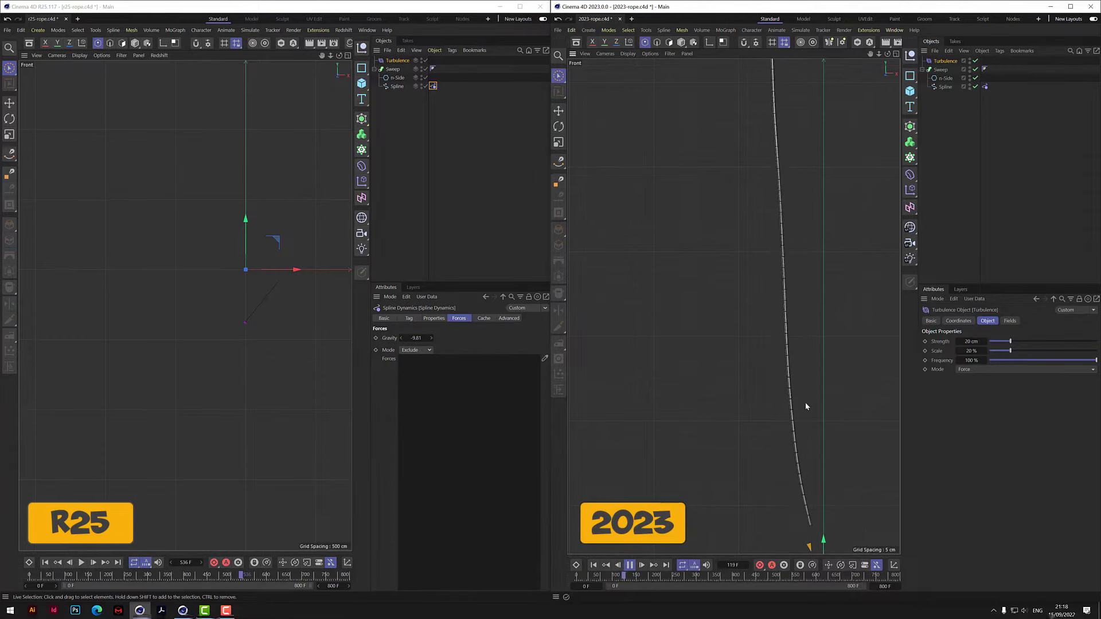
scroll(791, 404, down, 2)
scroll(792, 405, down, 1)
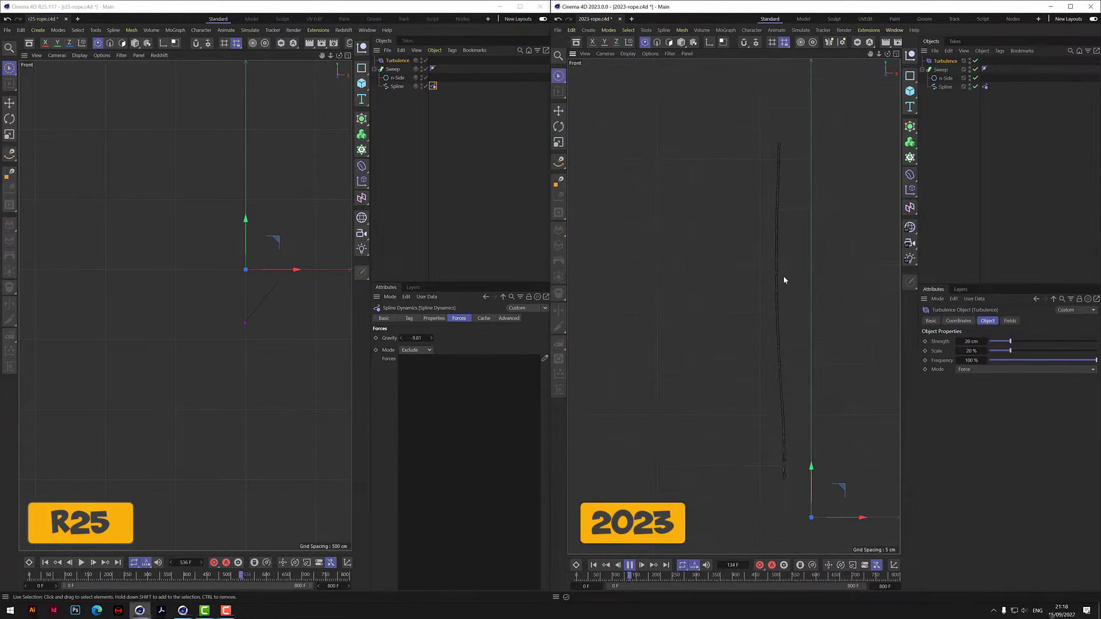
click(630, 565)
Play and stop the R25 simulation once more, and compare the spline object's interpolation settings in both scenes.
scroll(265, 285, up, 5)
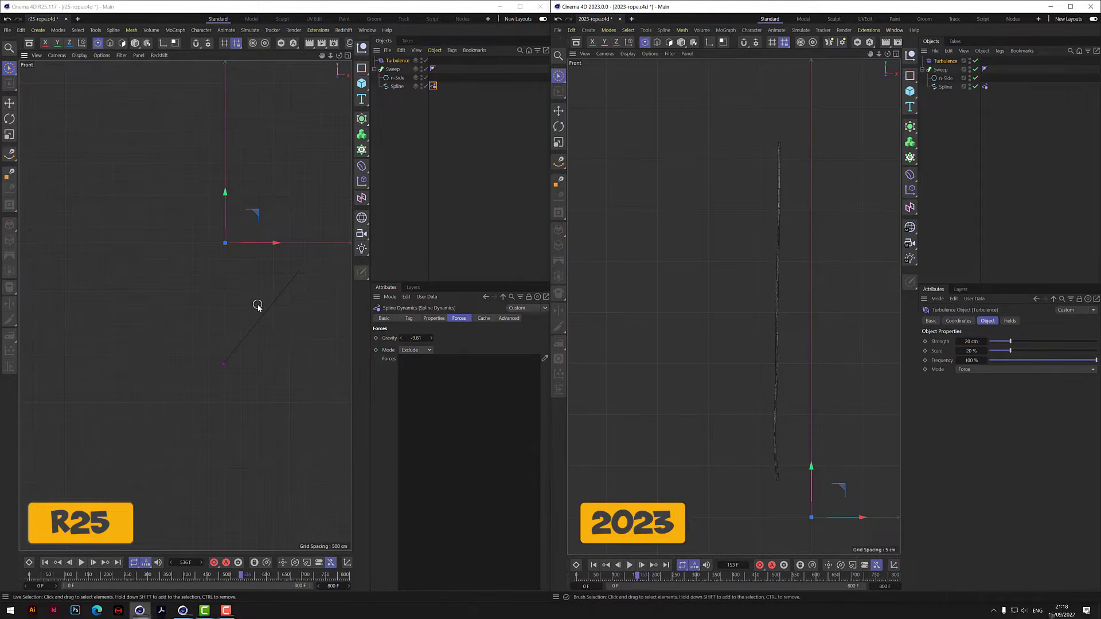
click(81, 563)
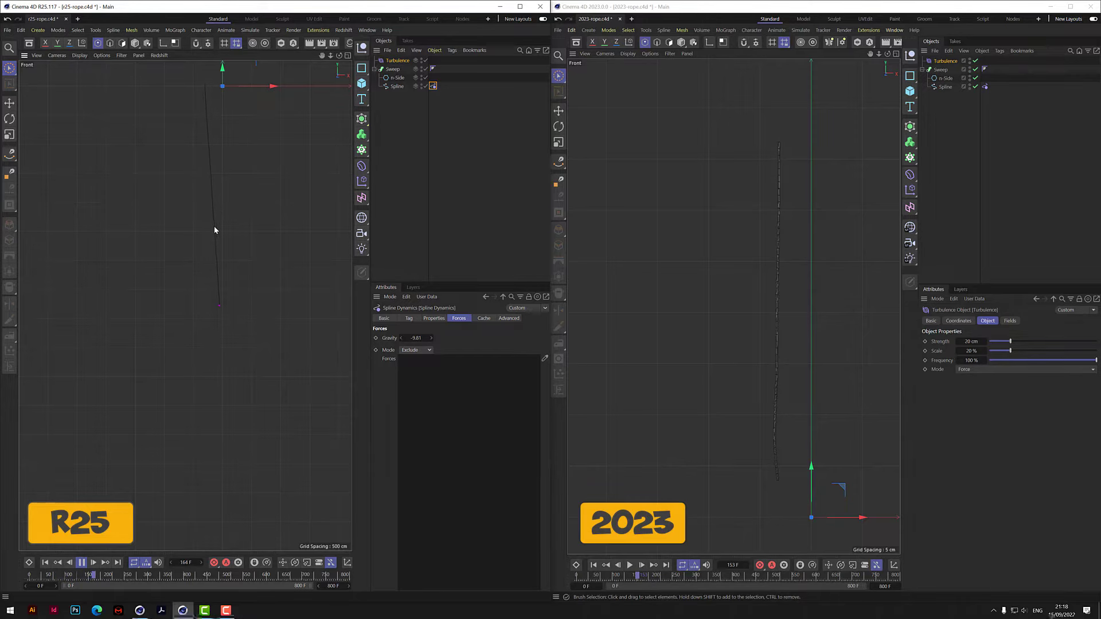
key(F8)
click(397, 86)
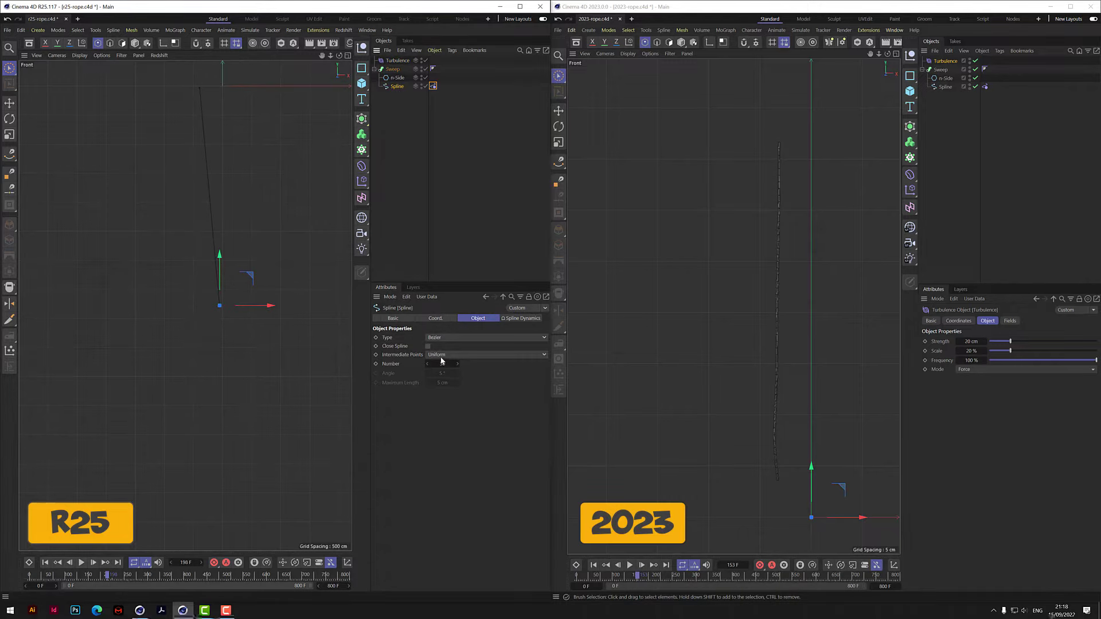
click(946, 86)
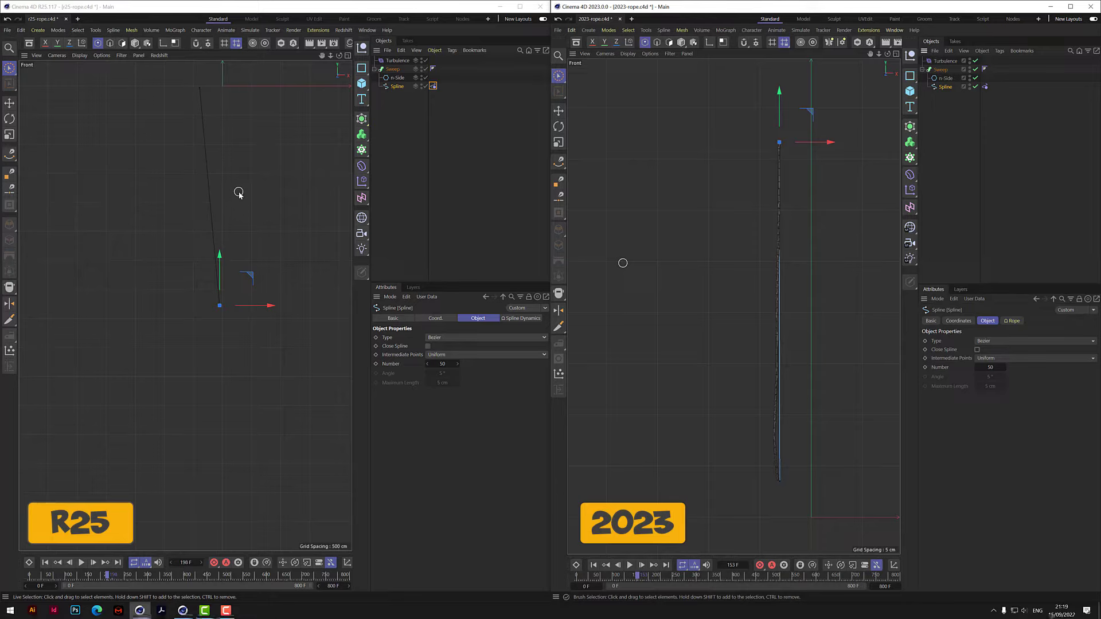
Convert the R25 spline with Current State to Object and delete the original spline.
click(400, 88)
right_click(400, 88)
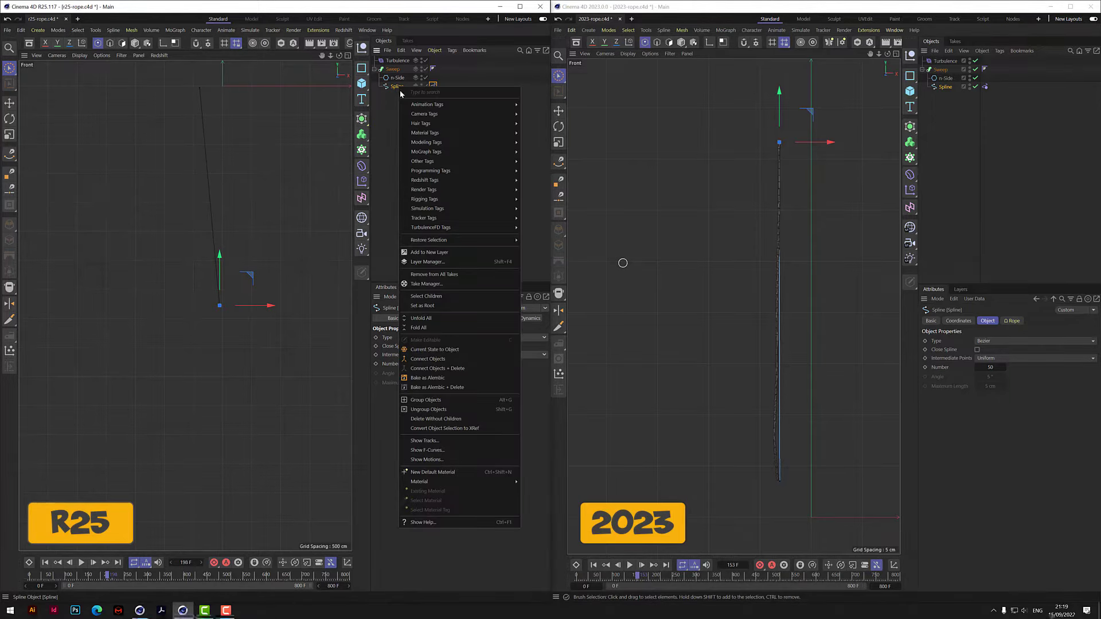
click(438, 350)
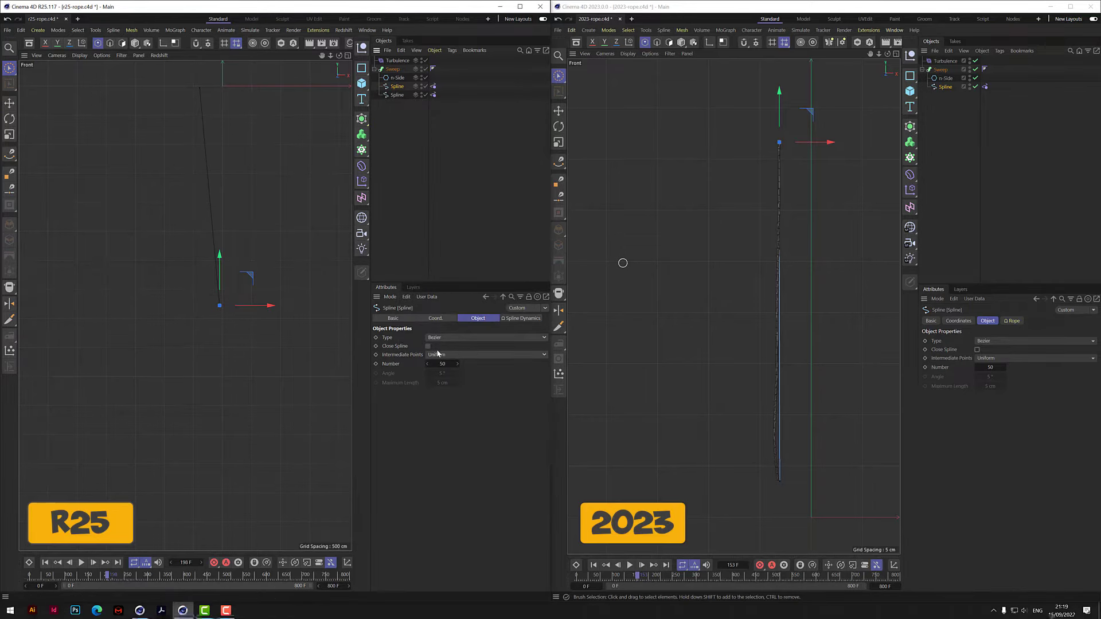
key(Delete)
Select points along the lower end of the converted R25 spline to examine how they are distributed.
click(394, 86)
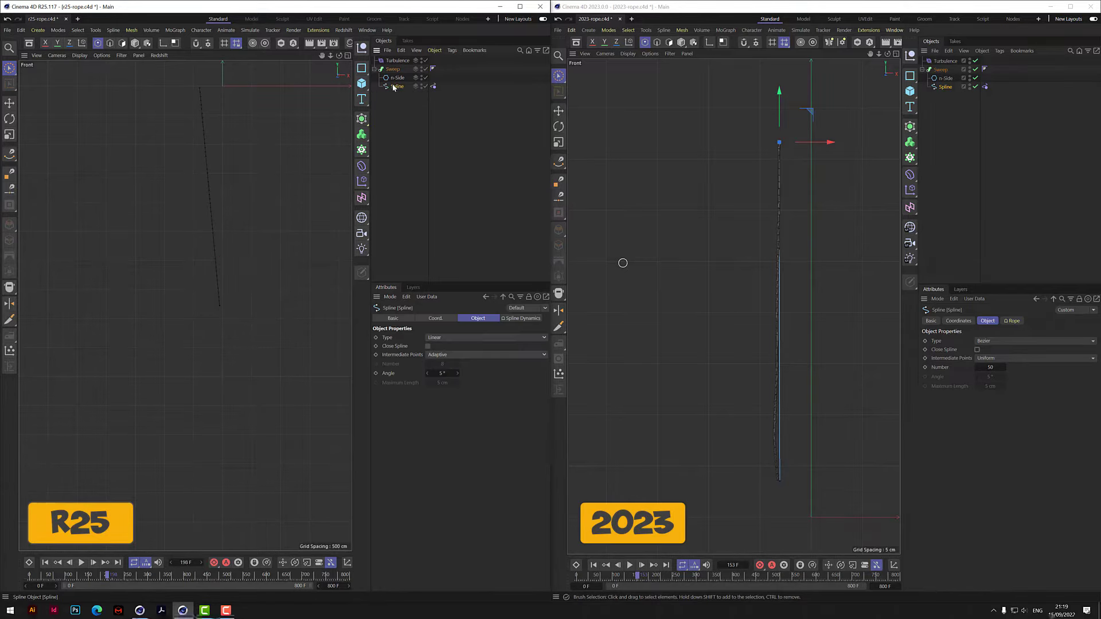
scroll(225, 284, up, 2)
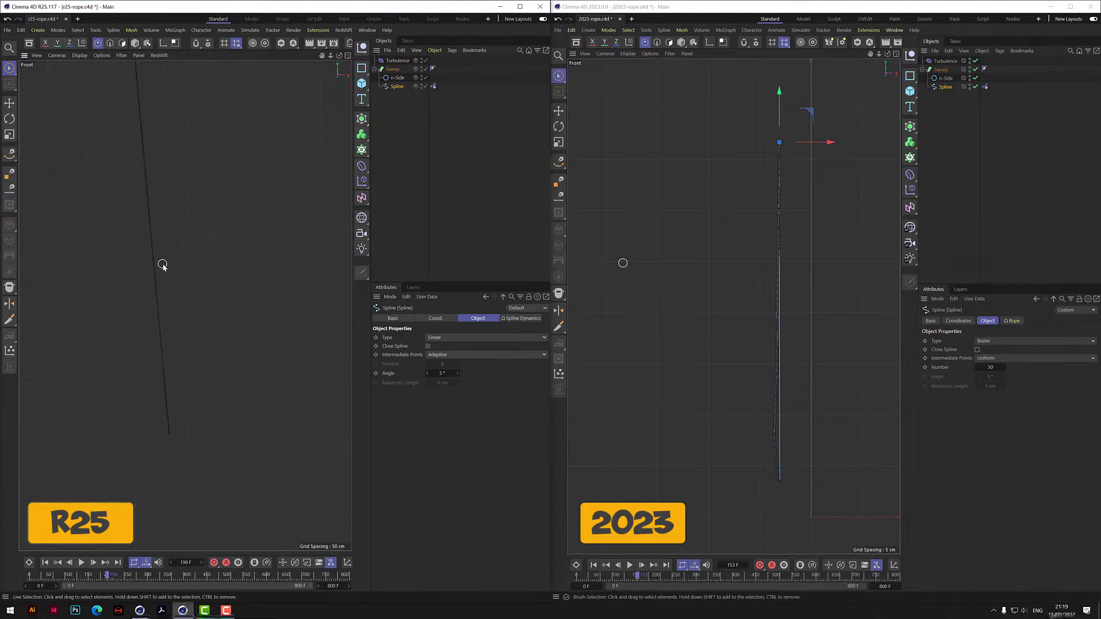
scroll(162, 265, down, 3)
mouse_move(152, 284)
mouse_down()
mouse_move(152, 300)
mouse_move(160, 263)
mouse_move(165, 312)
mouse_up()
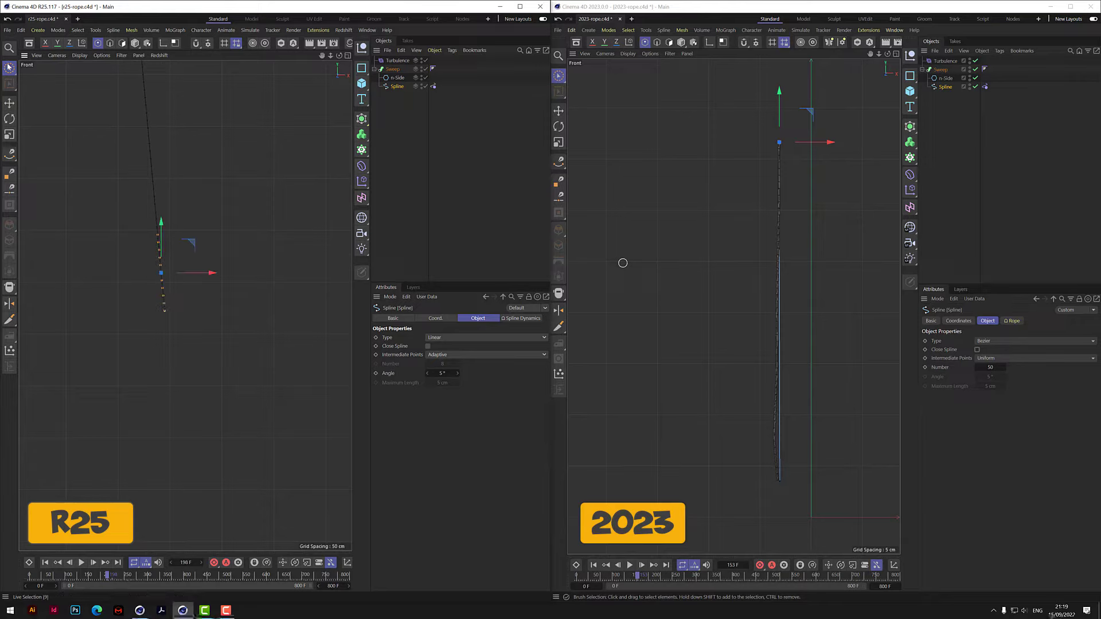
drag(331, 58, 359, 115)
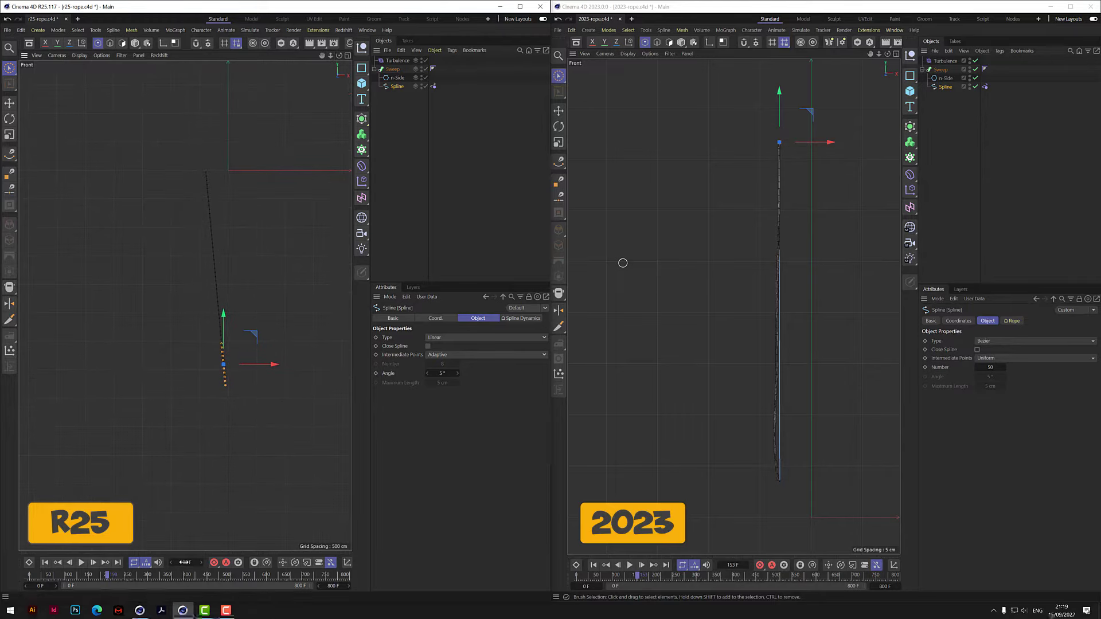
Rewind the R25 scene to the first frame and fix the converted spline's top point in its Spline Dynamics tag.
click(46, 567)
click(436, 161)
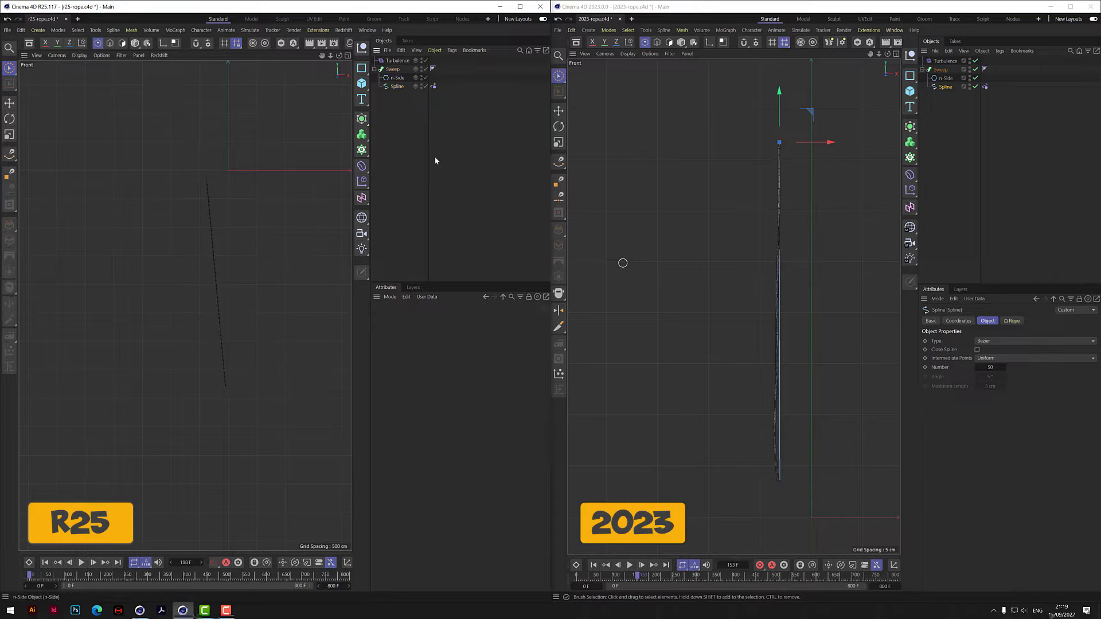
click(433, 87)
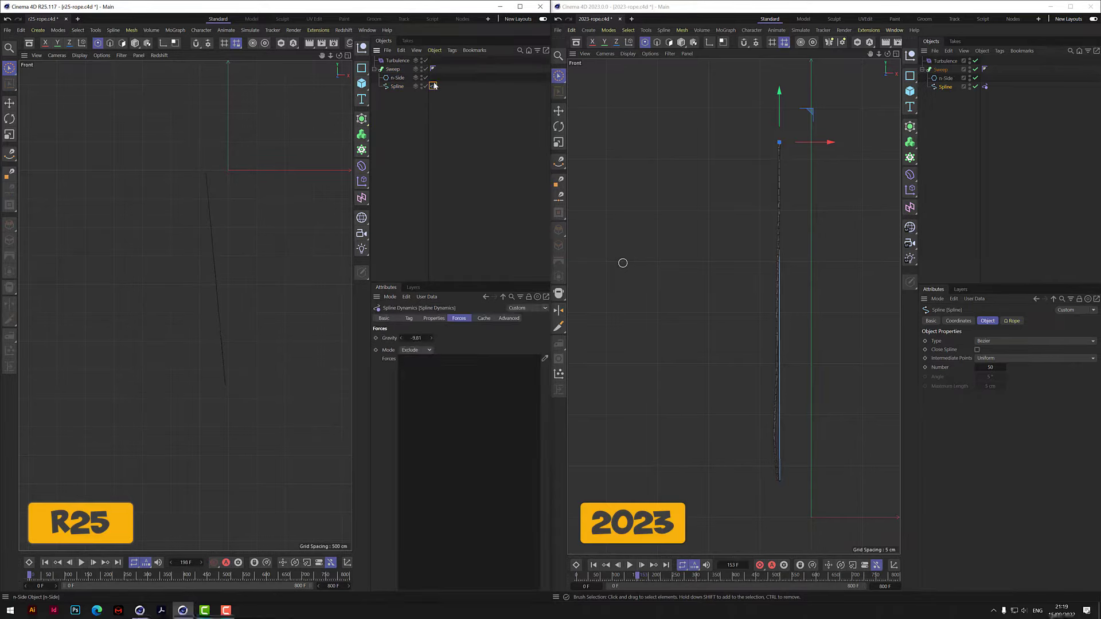
click(401, 87)
click(433, 86)
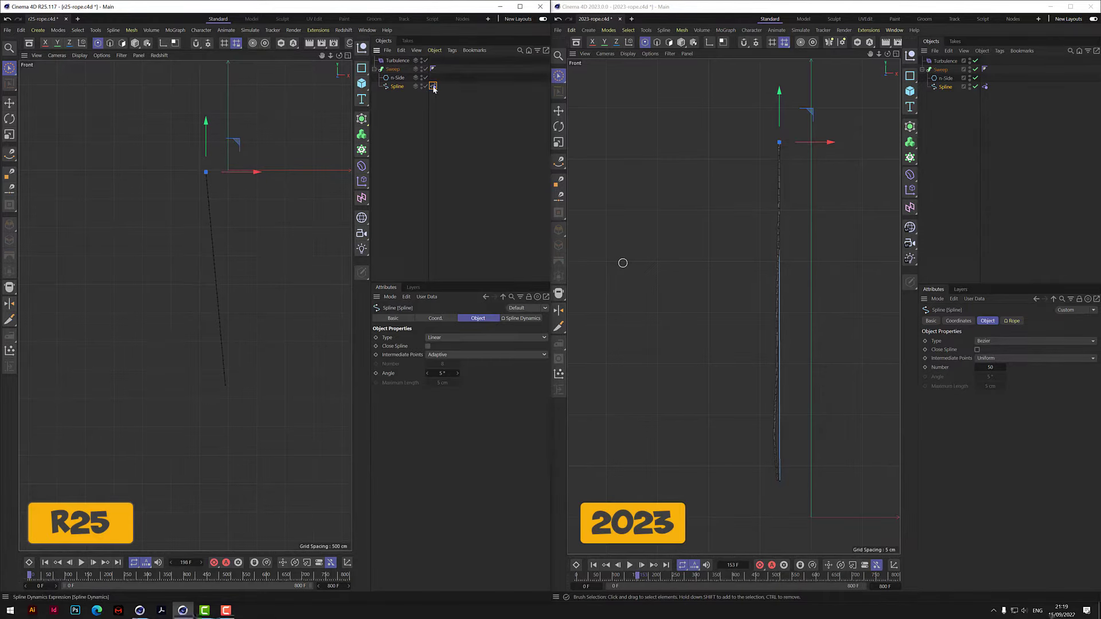
click(433, 319)
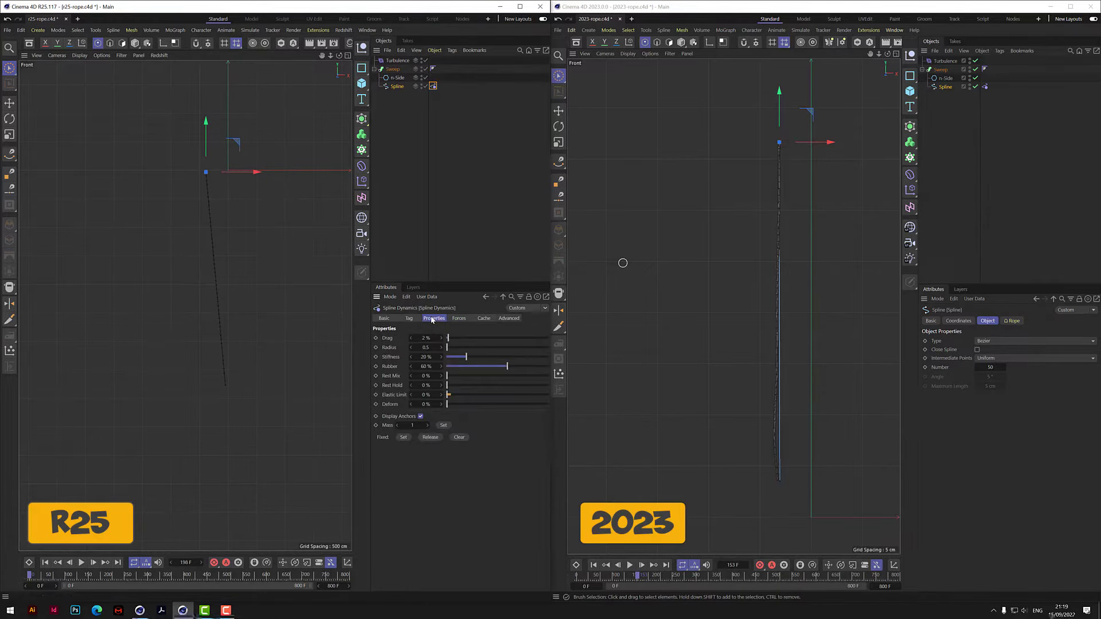
click(403, 437)
click(218, 275)
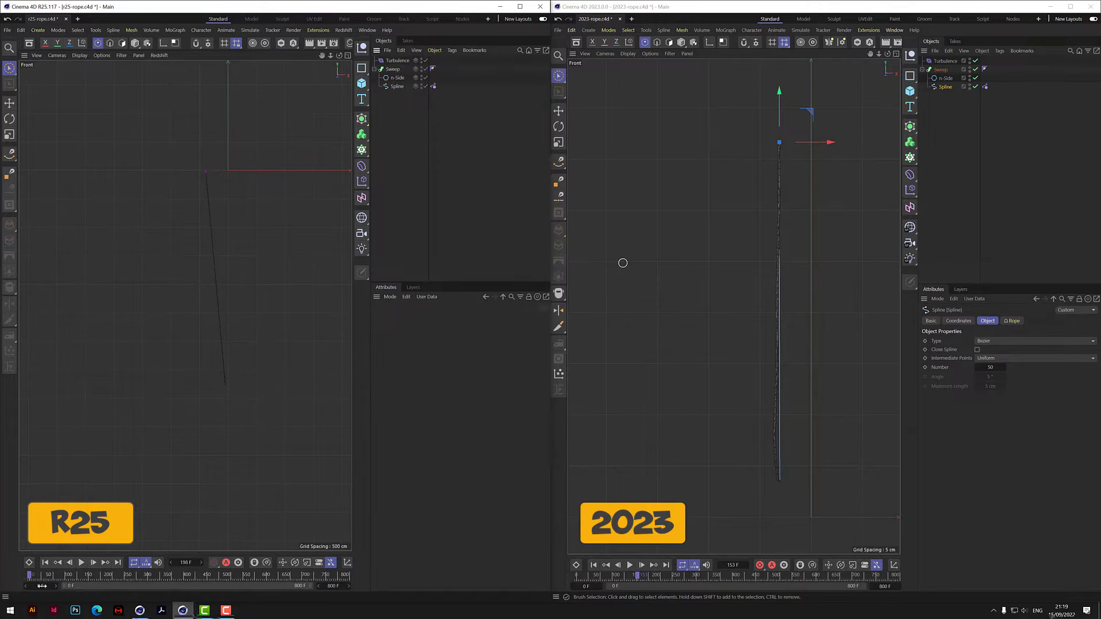
Play and stop the R25 simulation of the converted spline, and view the whole rope in both scenes.
click(84, 563)
scroll(215, 321, up, 5)
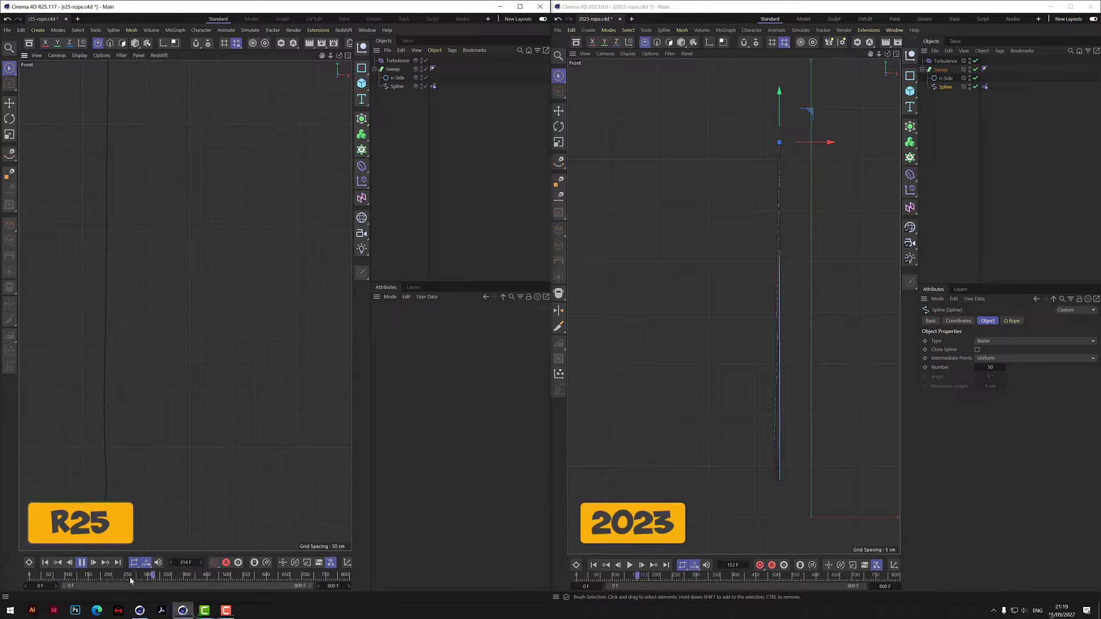
click(81, 563)
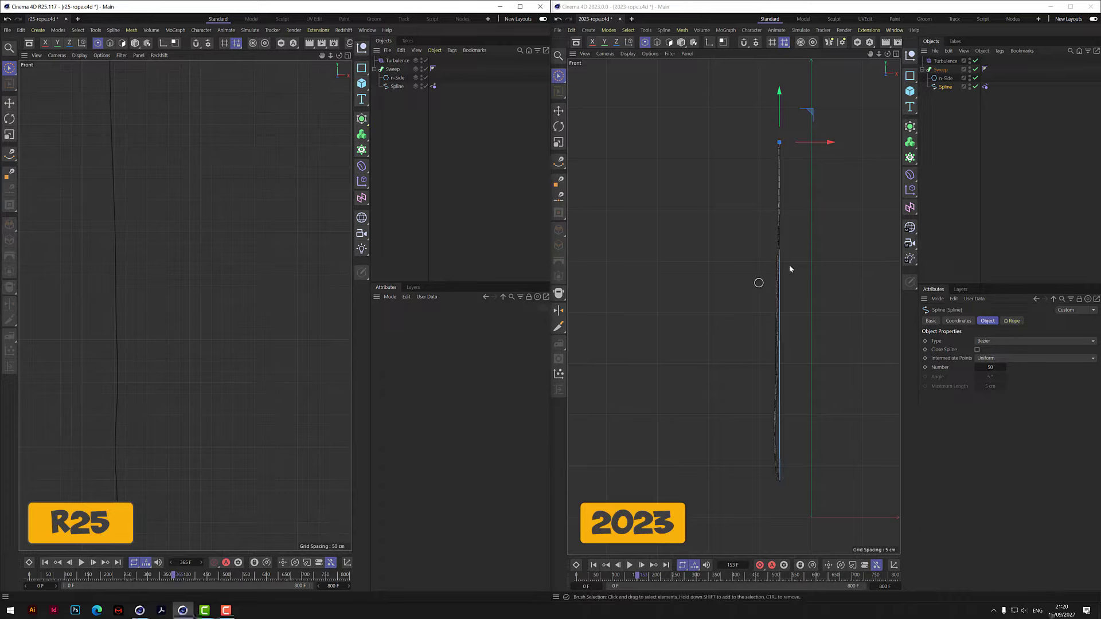
drag(879, 53, 844, 56)
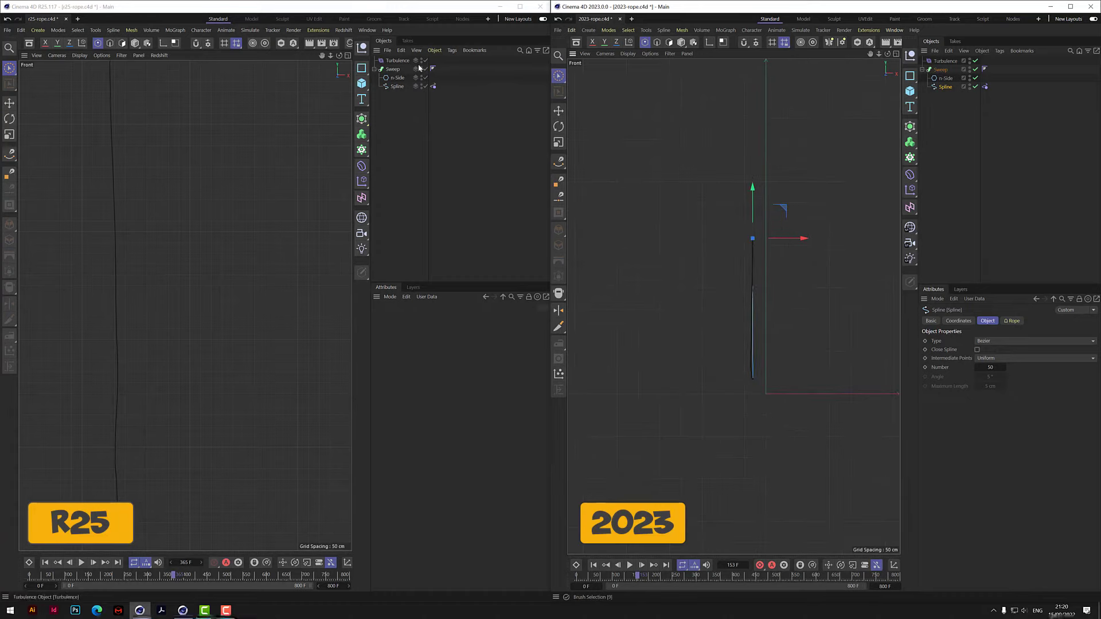
mouse_move(330, 56)
mouse_down()
mouse_move(312, 57)
mouse_move(333, 56)
mouse_up()
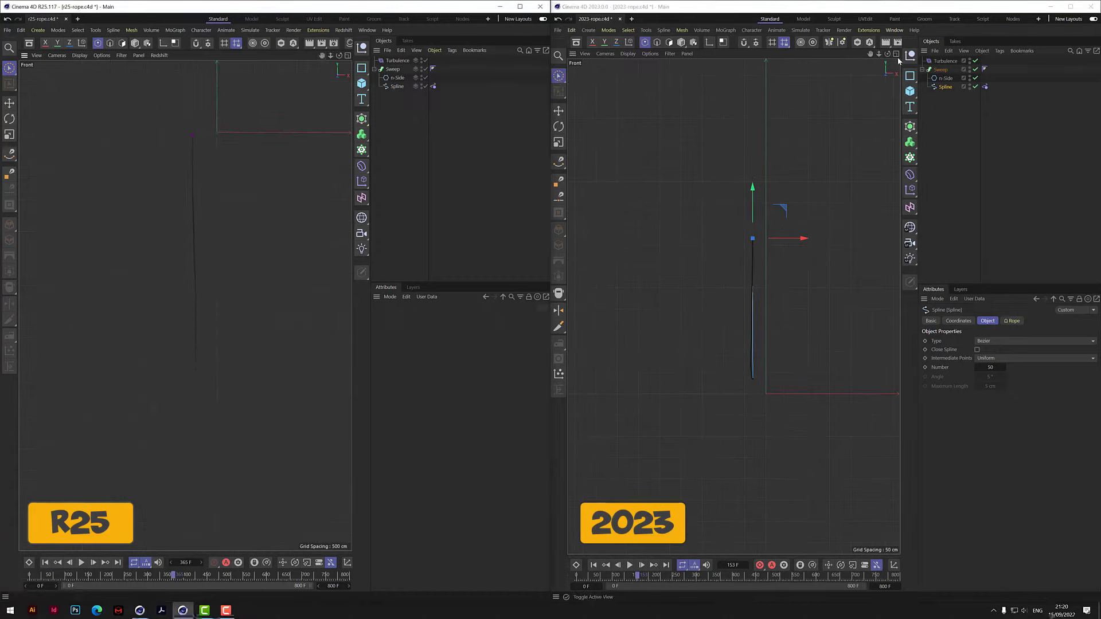
Add a cube to the R25 scene, sized 50 cm on every axis with 2 segments in each direction.
mouse_move(881, 53)
mouse_down()
mouse_move(892, 54)
mouse_move(876, 56)
mouse_up()
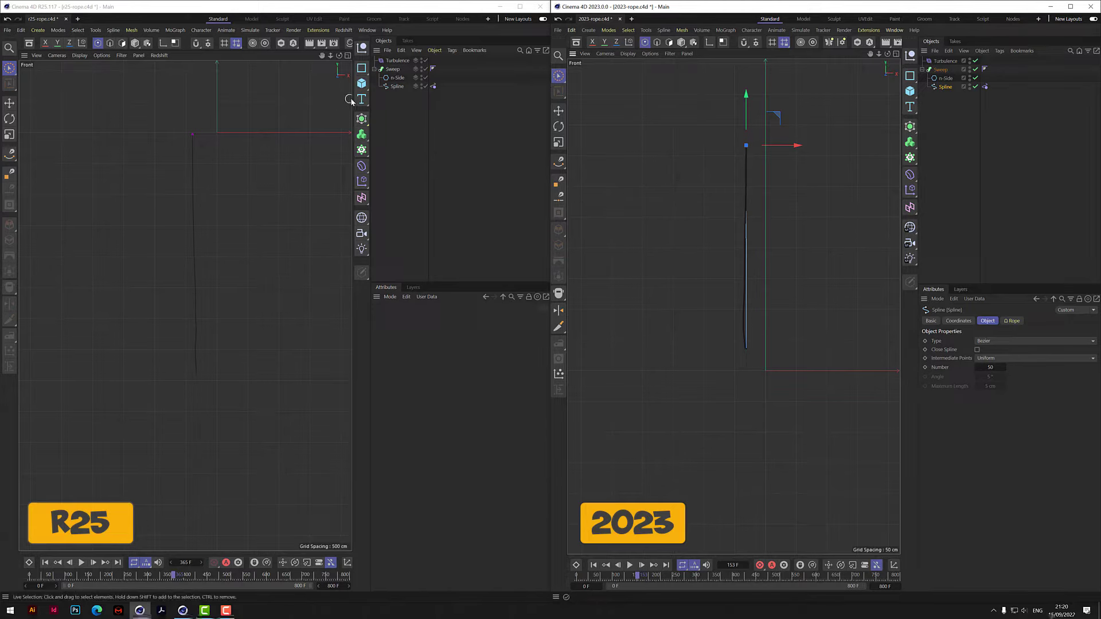
click(361, 83)
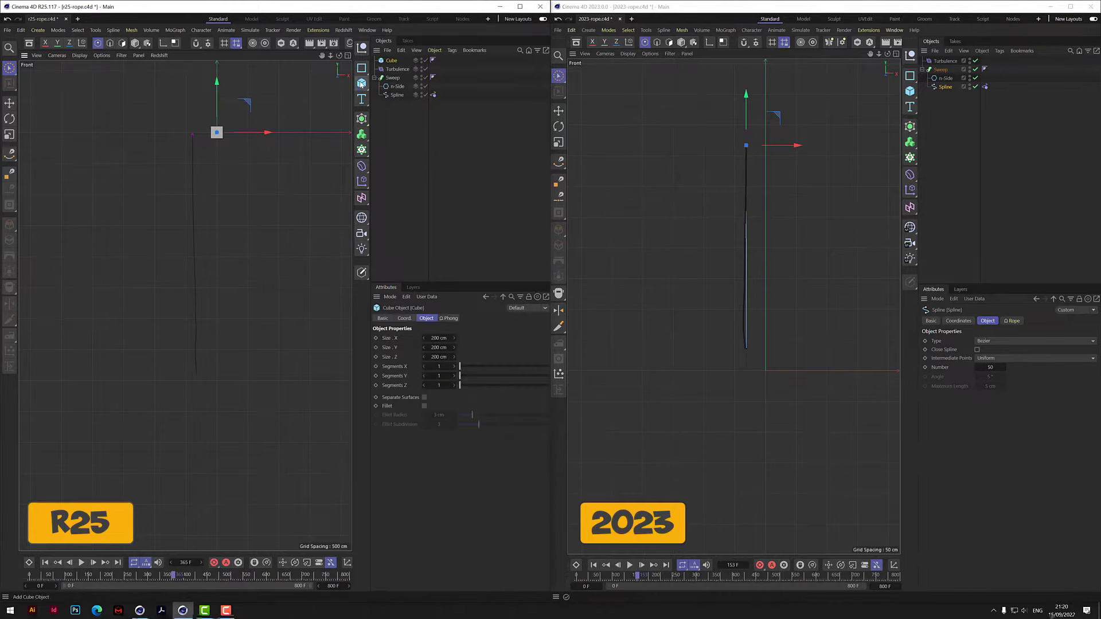
click(448, 338)
text(50)
click(445, 347)
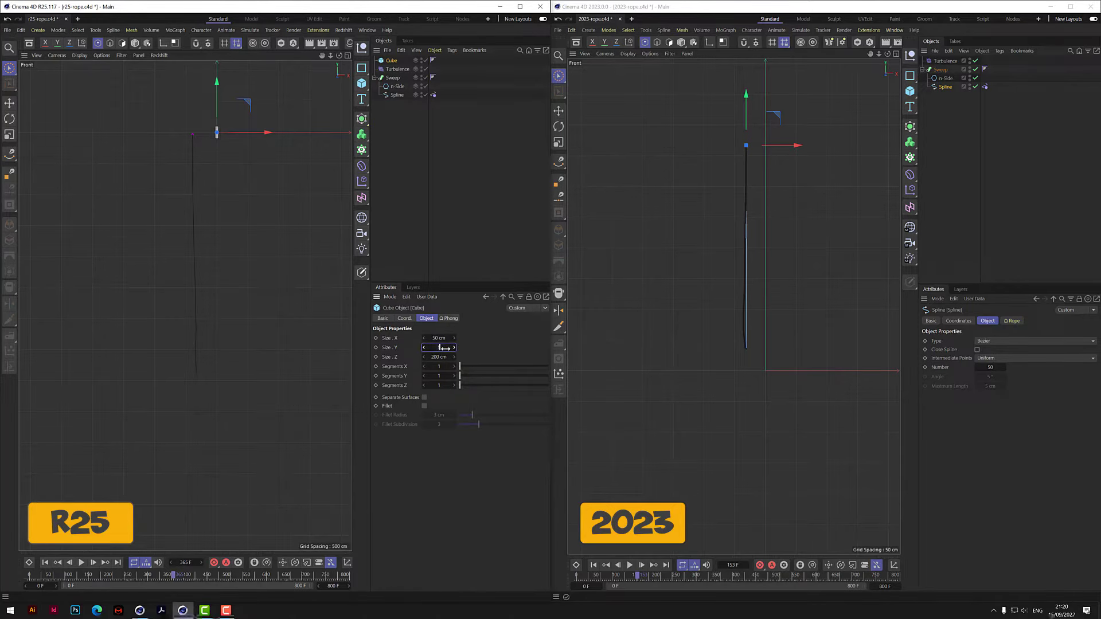
click(444, 356)
text(50)
click(441, 366)
text(2)
click(442, 376)
click(441, 385)
Add a matching cube to the 2023 scene, 50 cm on every axis with 2 segments in each direction.
click(910, 91)
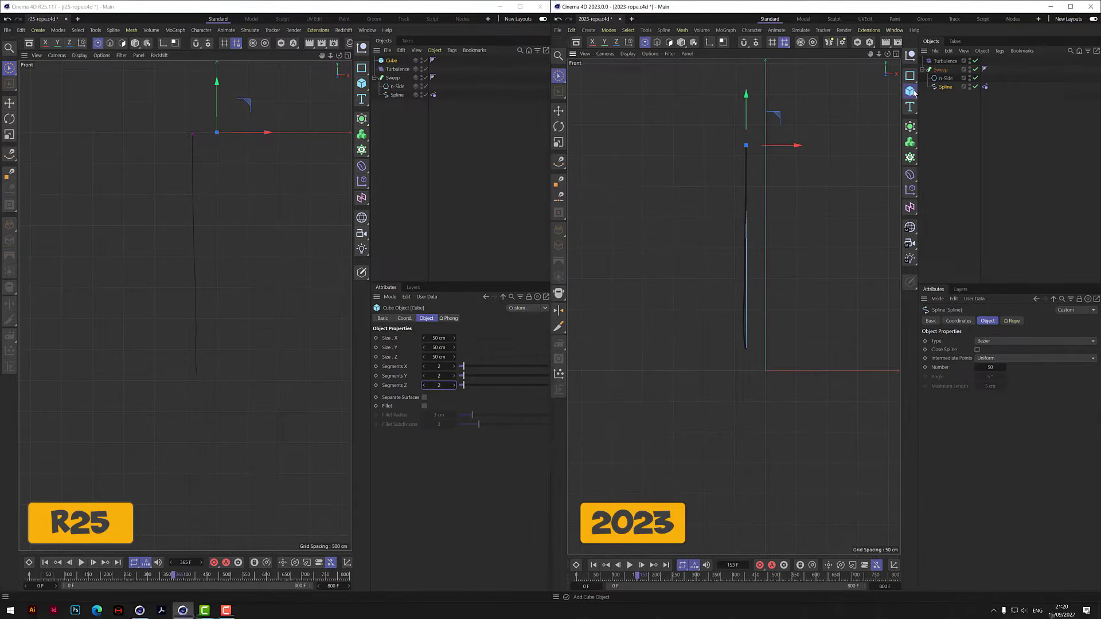
click(993, 343)
text(50)
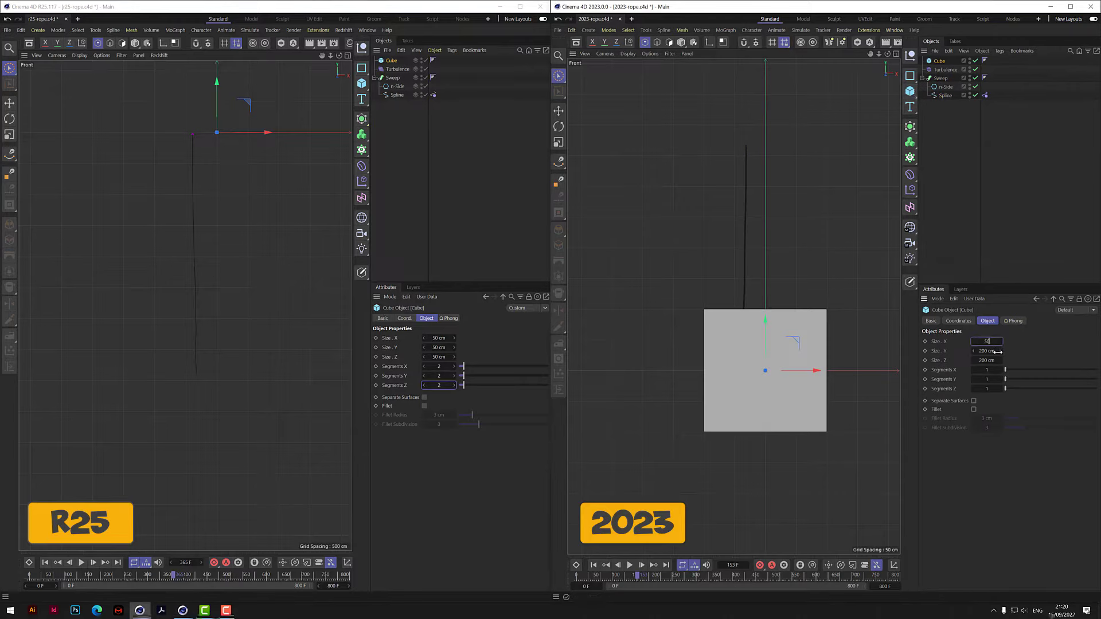
click(992, 351)
text(50)
click(987, 360)
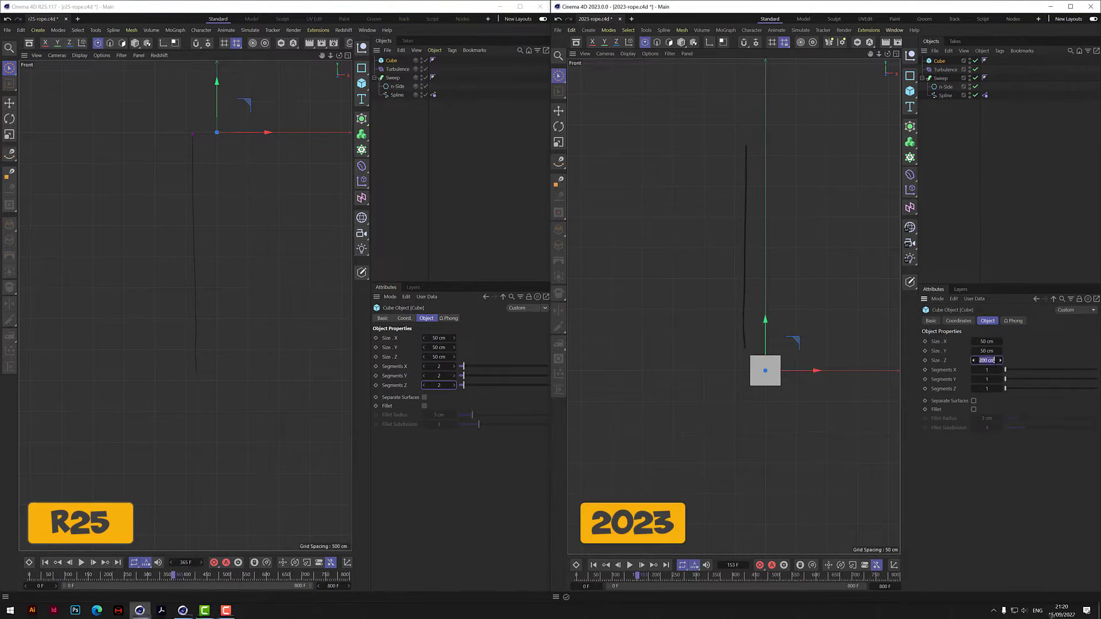
text(50)
click(989, 370)
text(2)
click(986, 380)
click(987, 389)
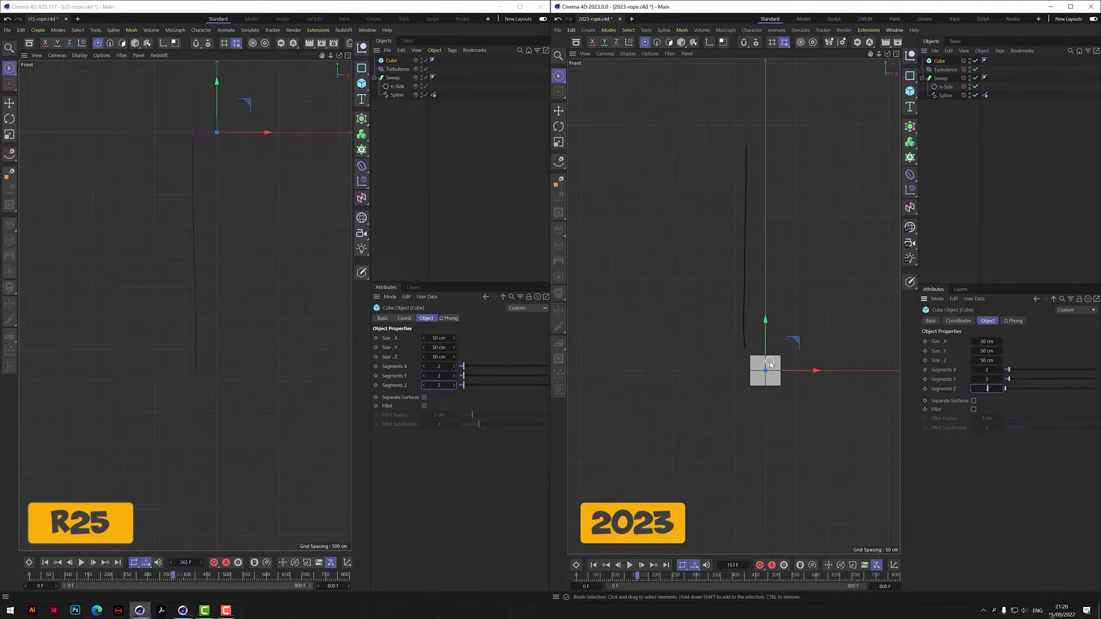
Move the cubes in the 2023 and R25 scenes directly beneath the lower ends of their ropes.
scroll(769, 361, up, 4)
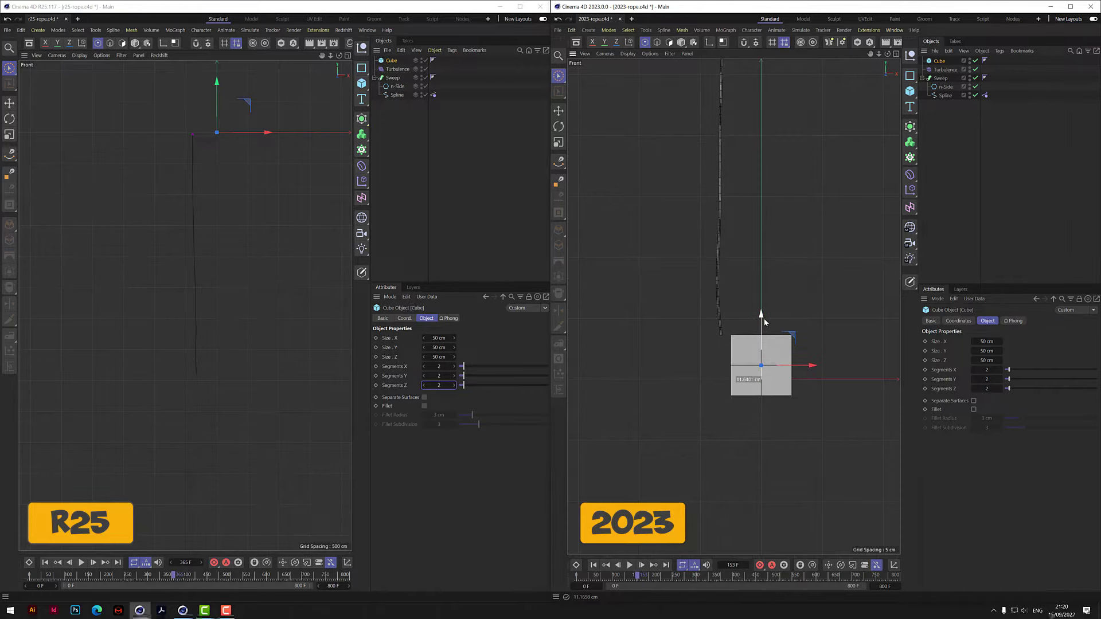
drag(803, 368, 772, 370)
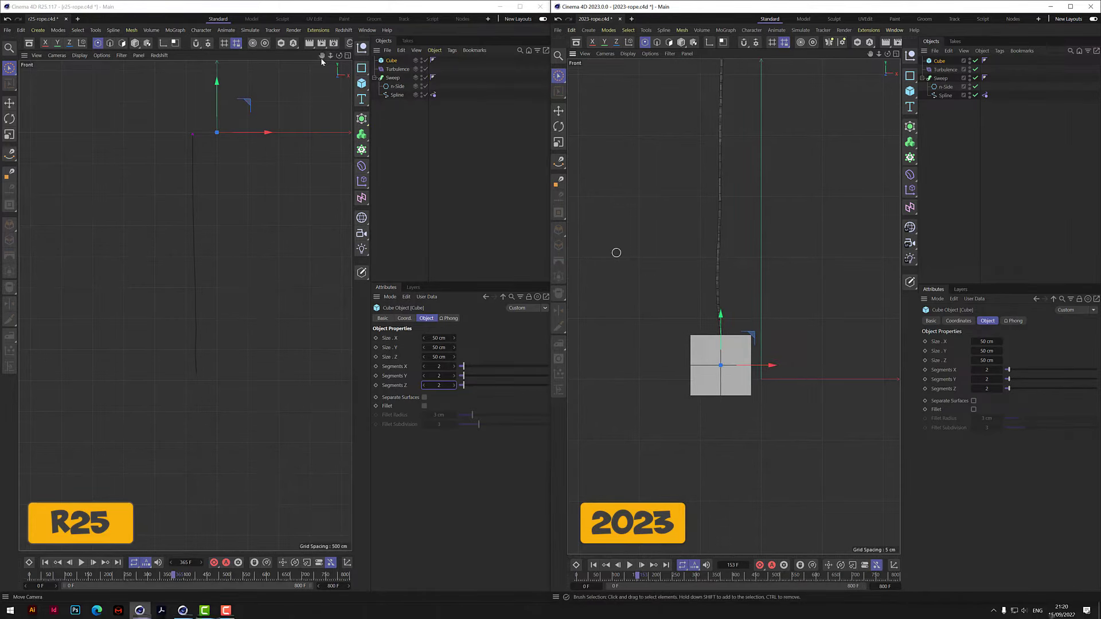
mouse_move(330, 56)
mouse_down()
mouse_move(195, 57)
mouse_move(326, 57)
mouse_up()
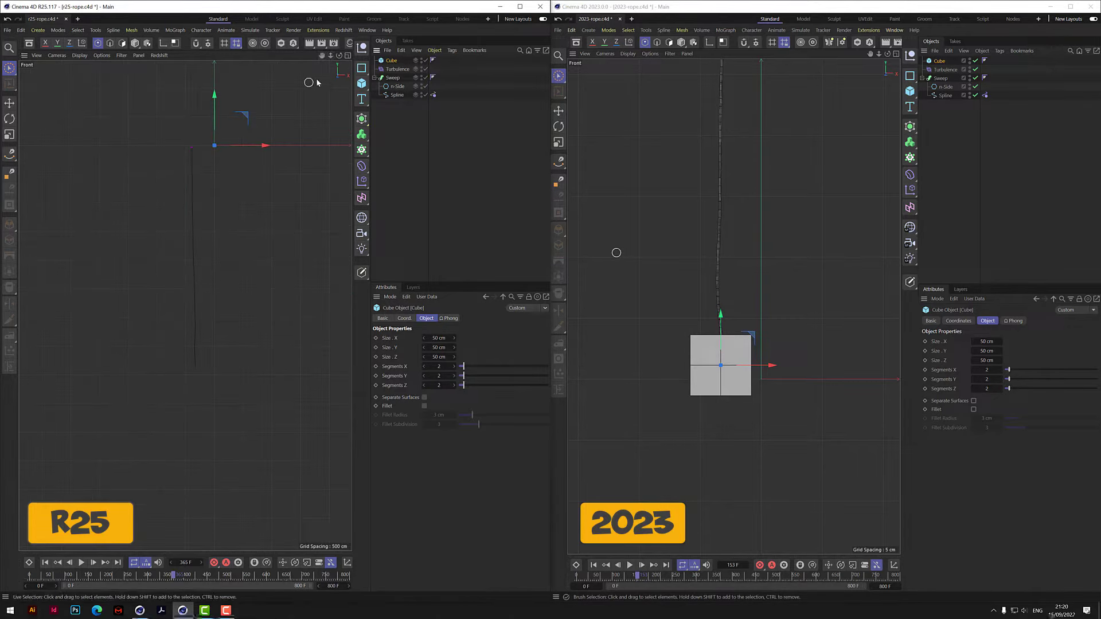
mouse_move(332, 58)
mouse_down()
mouse_move(246, 58)
mouse_move(376, 58)
mouse_move(330, 57)
mouse_up()
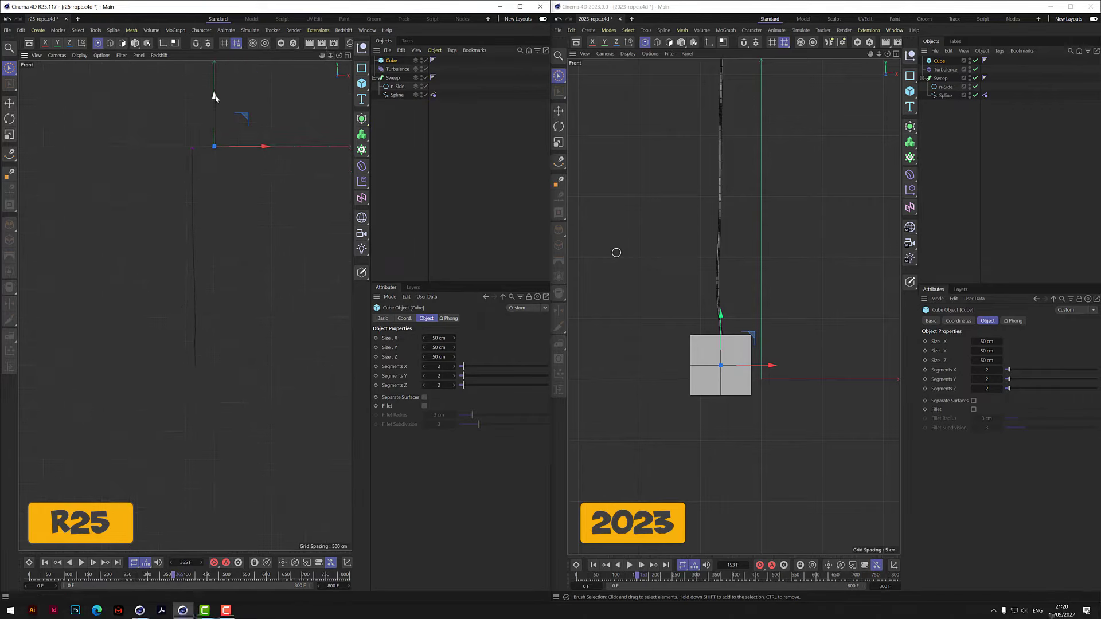
drag(214, 96, 192, 315)
scroll(201, 367, up, 5)
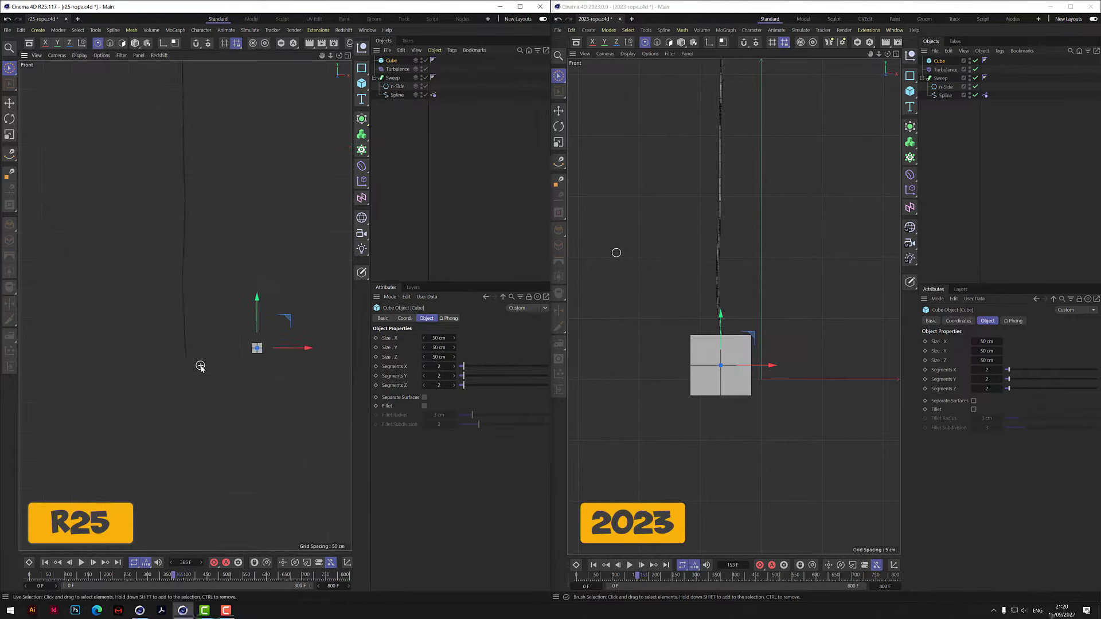
drag(306, 348, 232, 365)
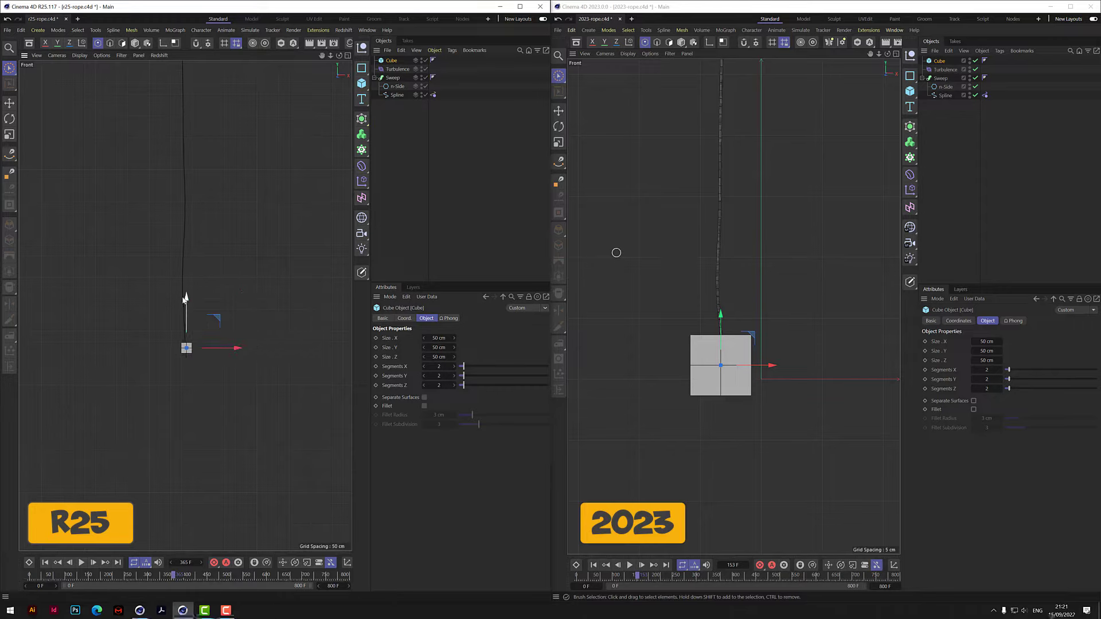
drag(185, 295, 194, 309)
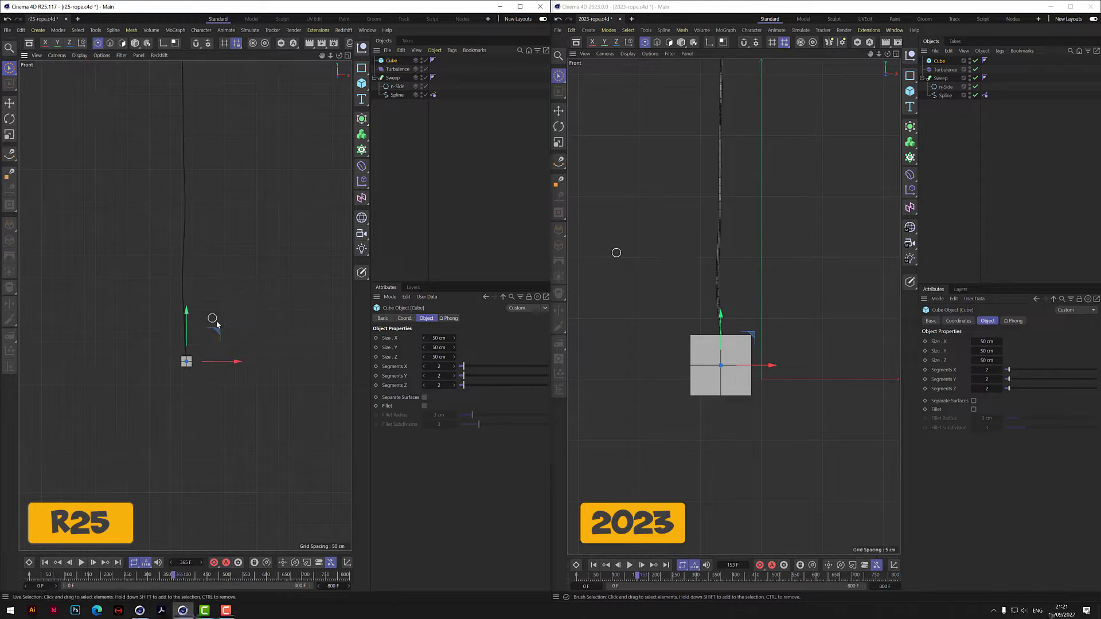
Examine how each cube lines up with the rope's lower end in the R25 and 2023 scenes.
scroll(836, 148, down, 2)
scroll(734, 306, down, 4)
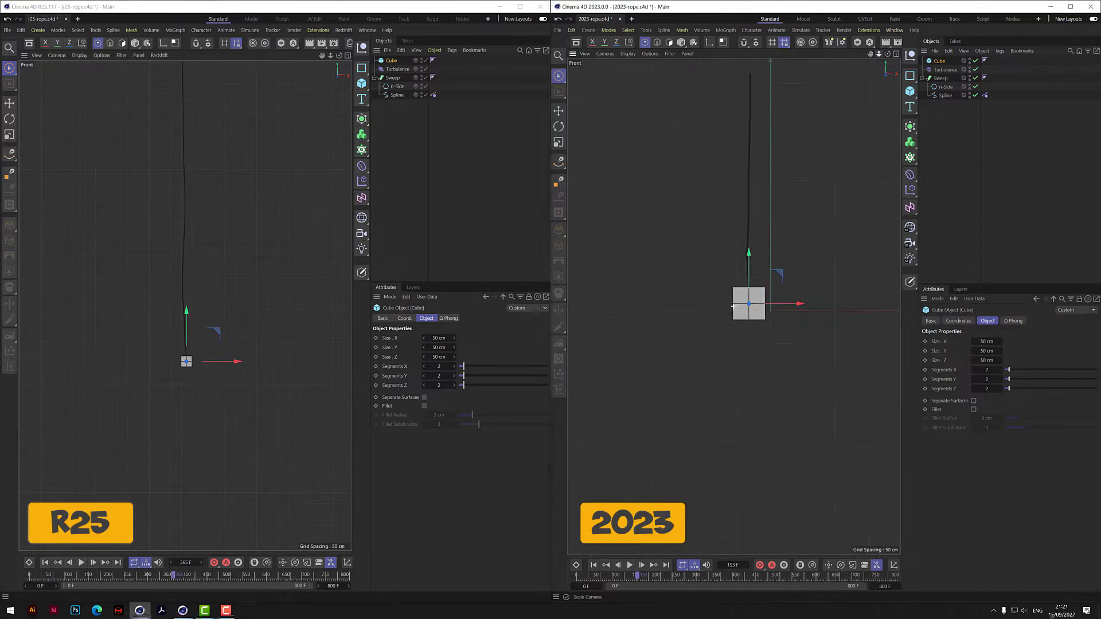
scroll(733, 307, up, 3)
scroll(734, 307, down, 2)
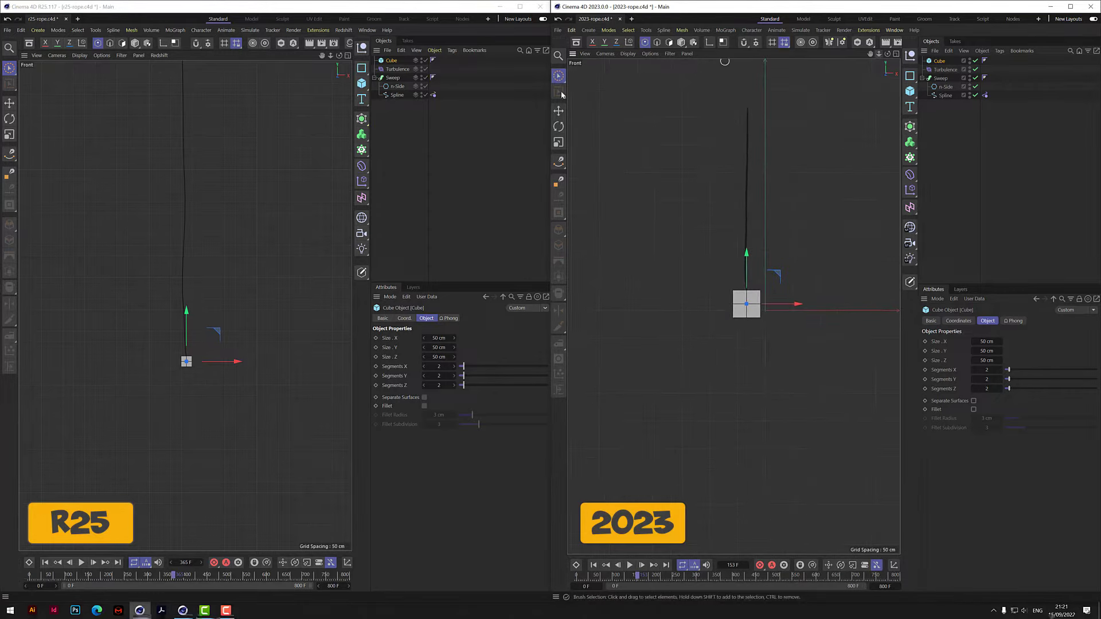
scroll(185, 305, down, 1)
scroll(185, 304, down, 4)
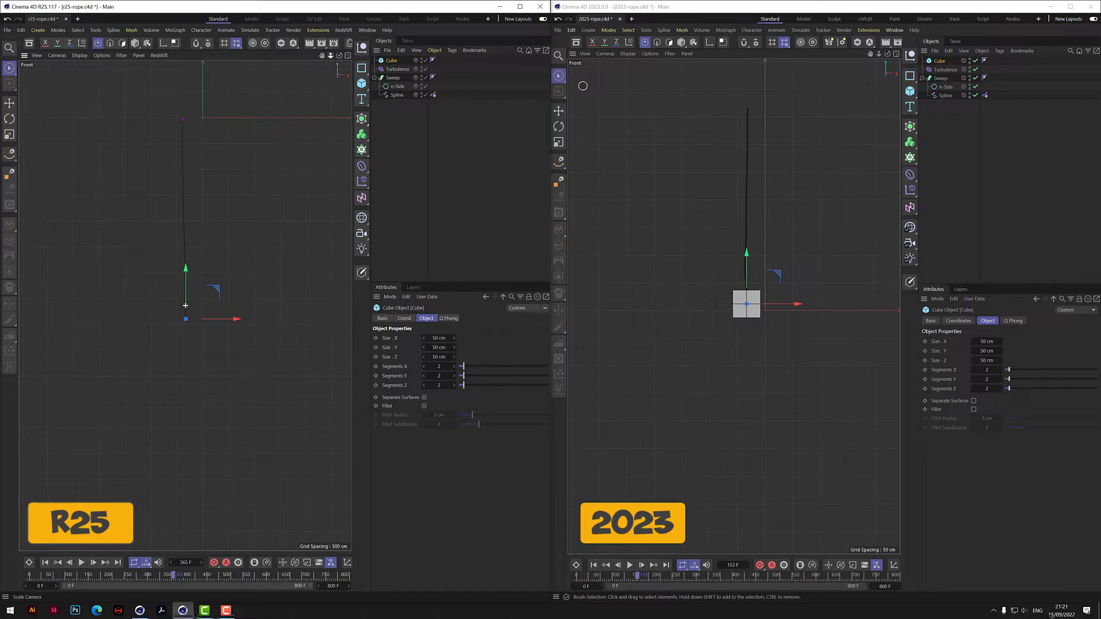
scroll(185, 305, up, 1)
scroll(186, 305, up, 5)
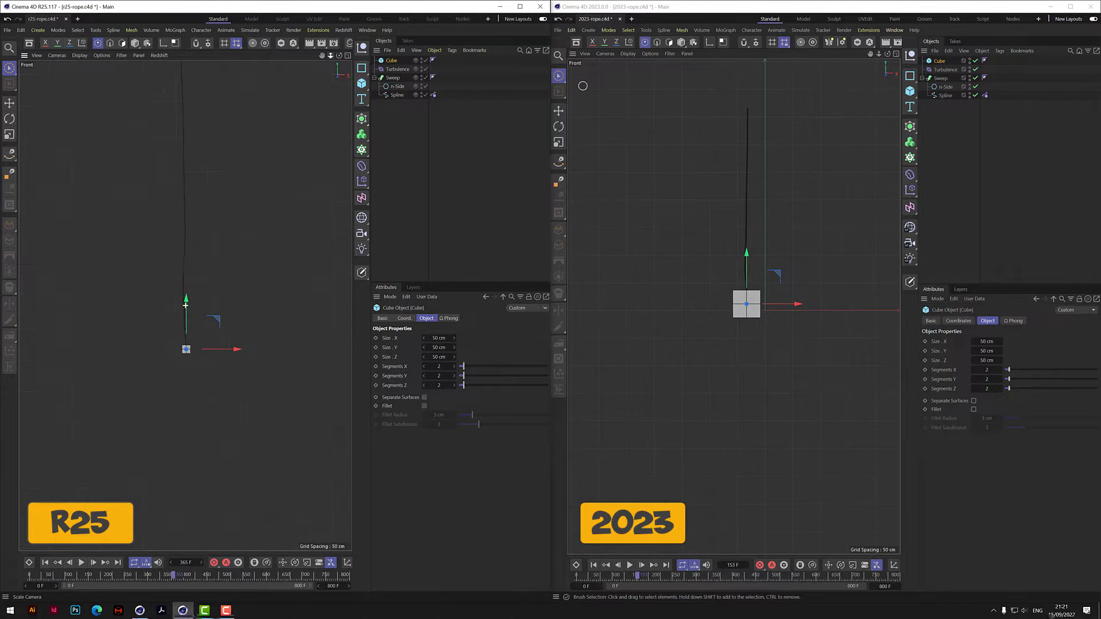
alt+middle_drag(185, 305, 195, 207)
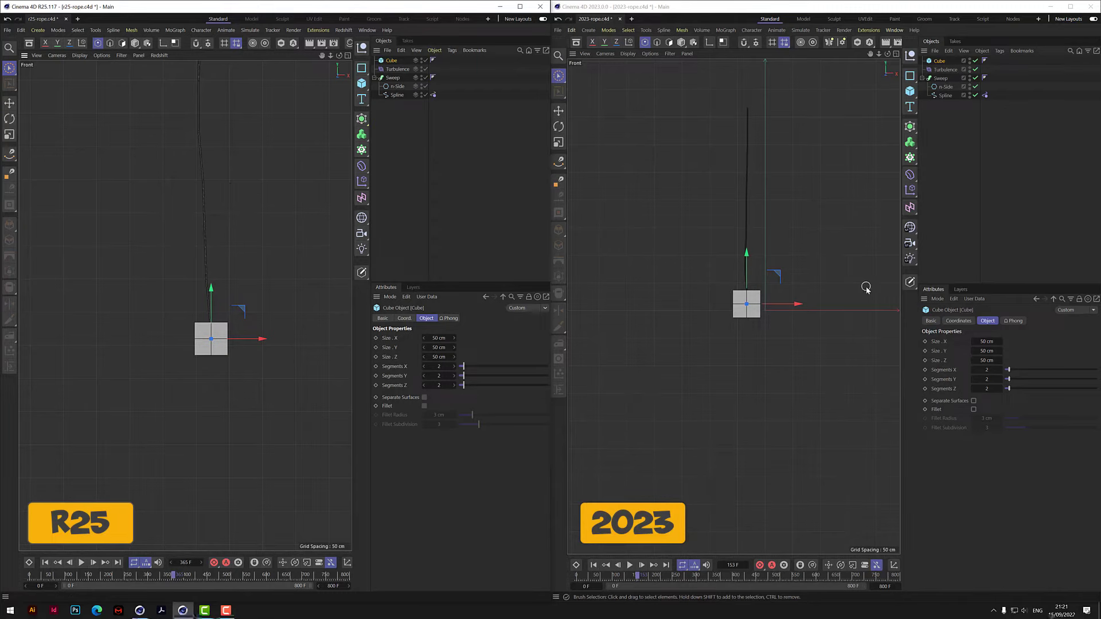
scroll(207, 329, up, 2)
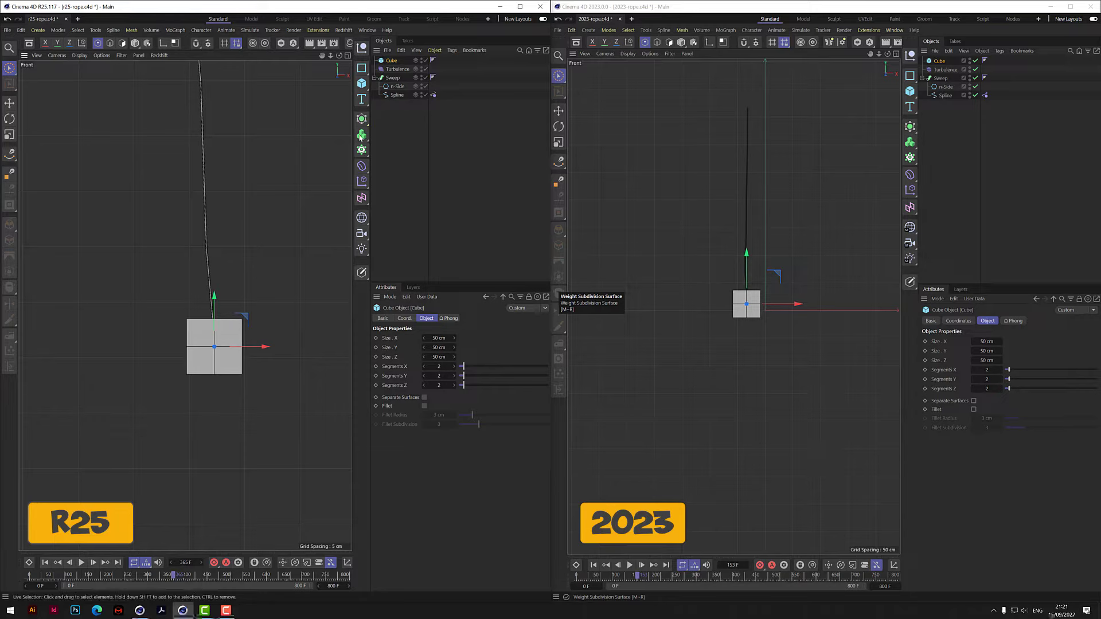
Add a Hair Constraint tag to the R25 spline and disable the n-Side profile under the Sweep.
click(402, 96)
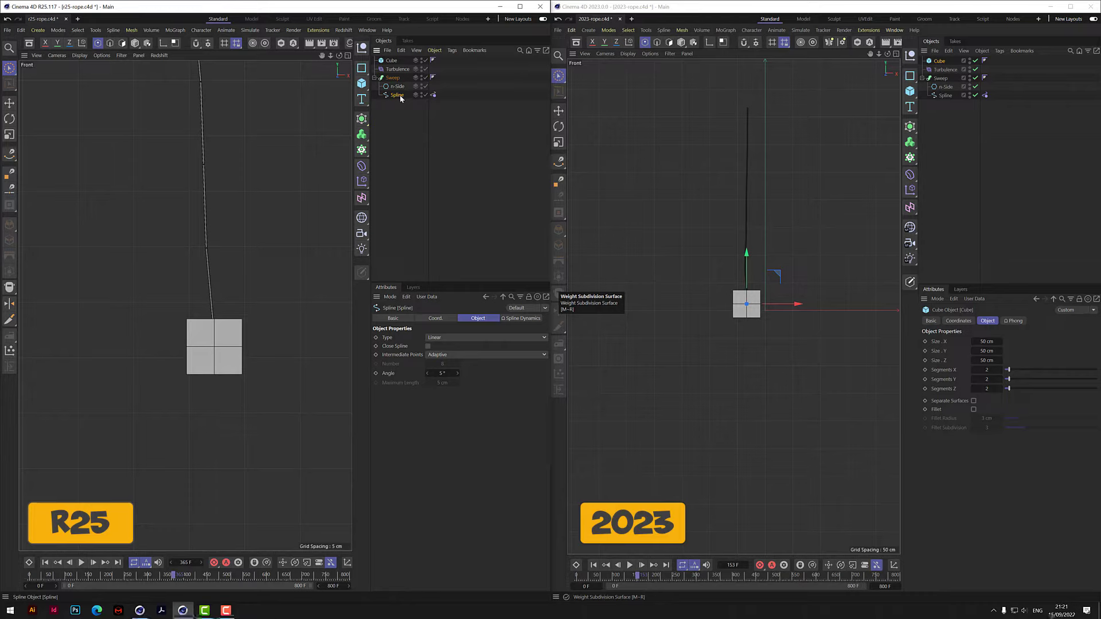
right_click(400, 98)
mouse_move(436, 138)
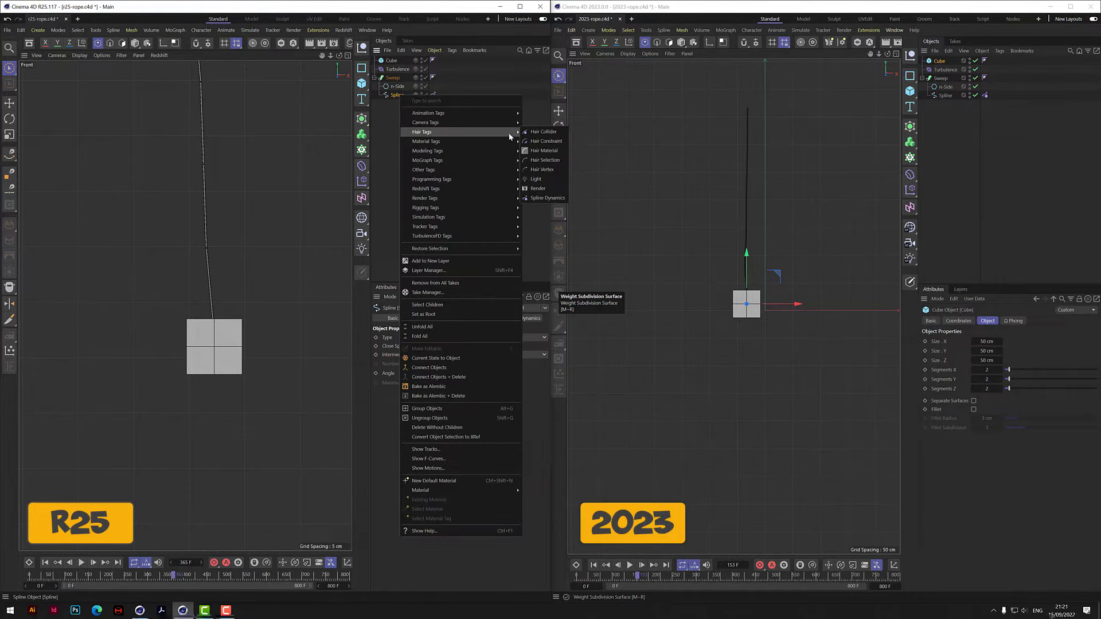
click(541, 142)
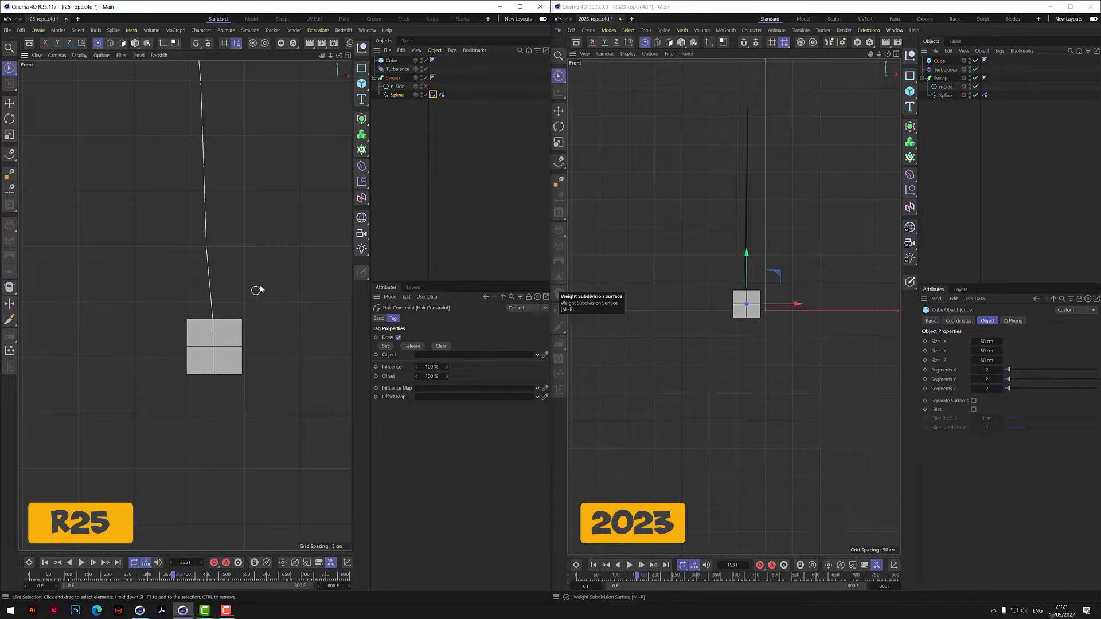
Lower the R25 cube slightly away from the spline's end and assign it as the Hair Constraint's object.
click(392, 60)
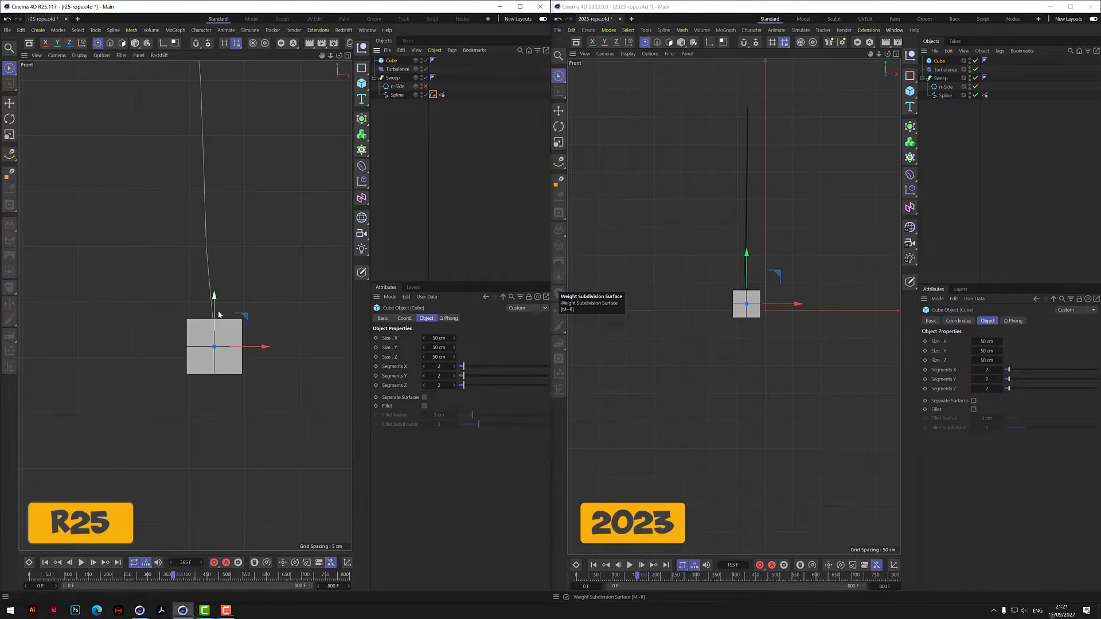
drag(216, 299, 216, 318)
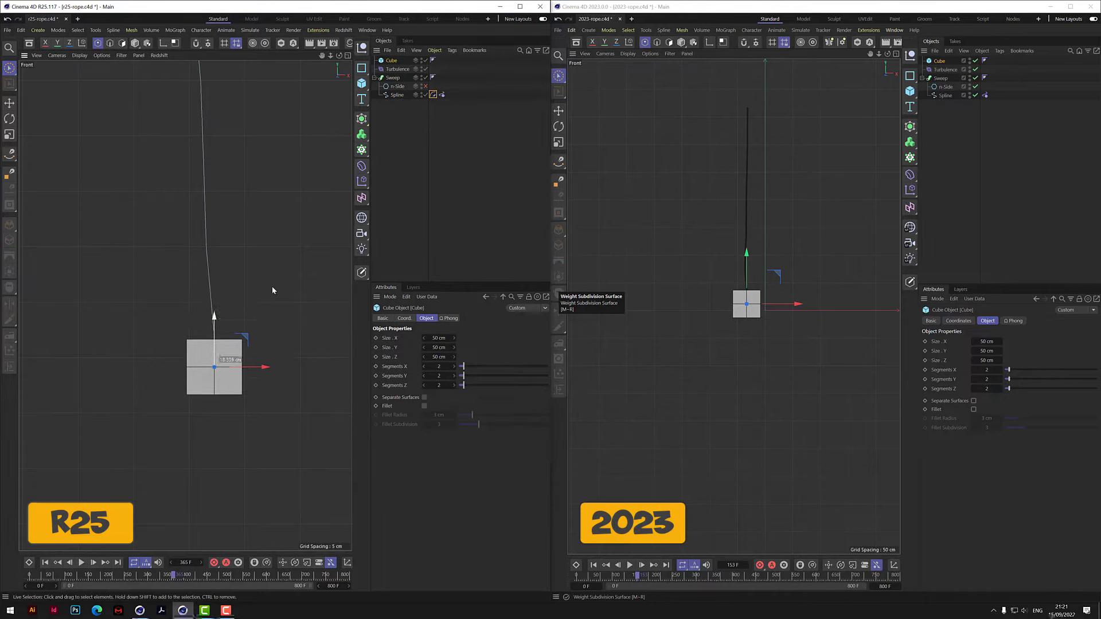
click(398, 95)
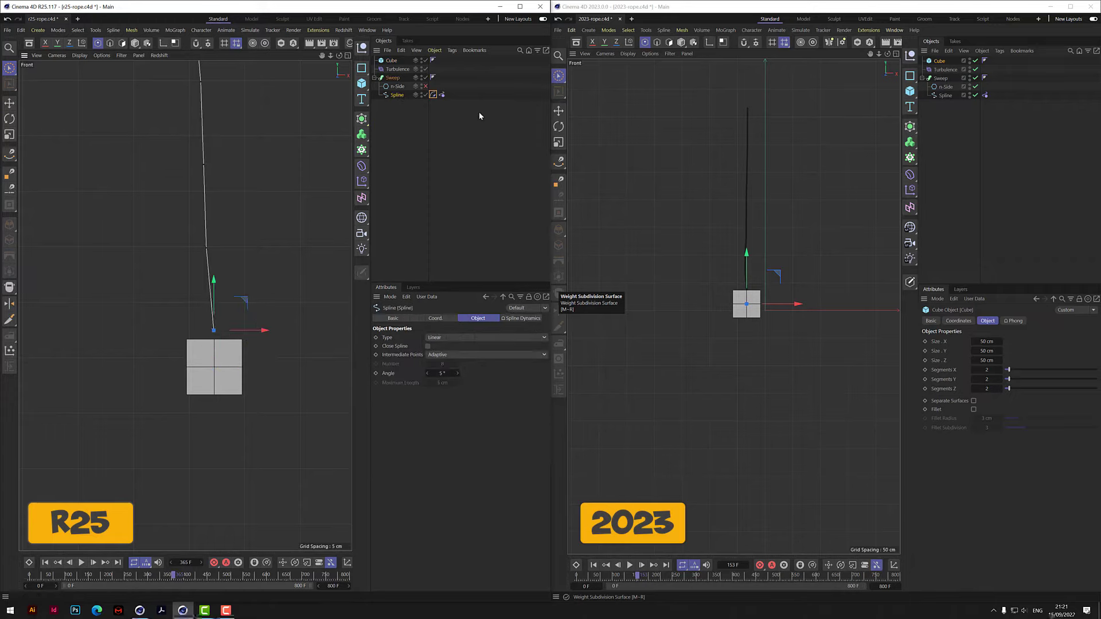
click(433, 96)
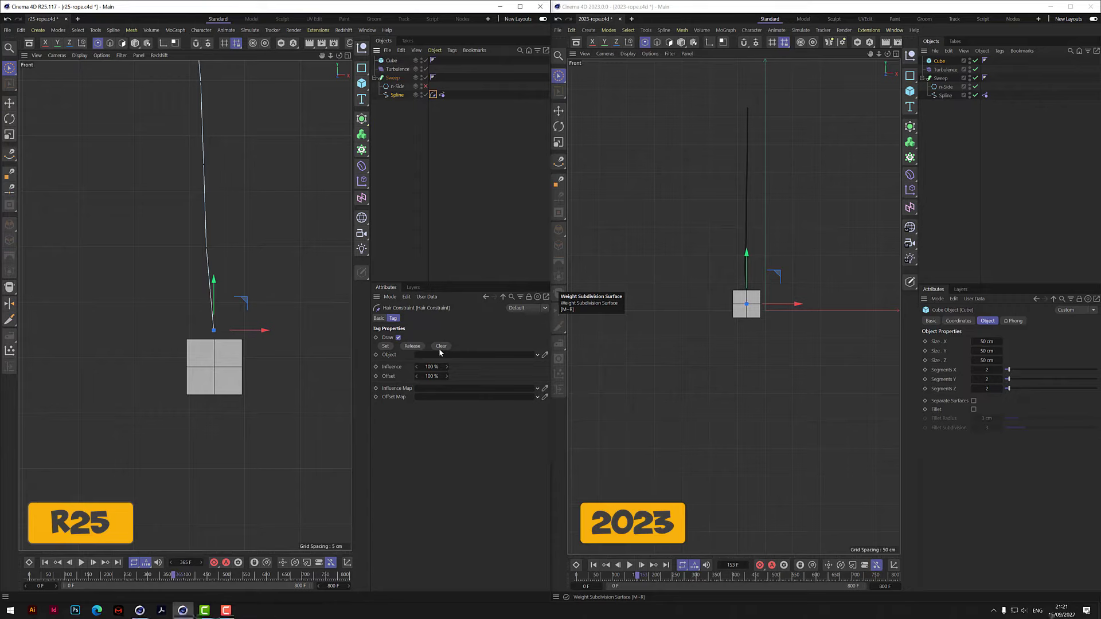
drag(392, 61, 439, 356)
Raise the R25 cube until its top face meets the spline's end, and set the Hair Constraint.
click(392, 60)
scroll(221, 335, up, 2)
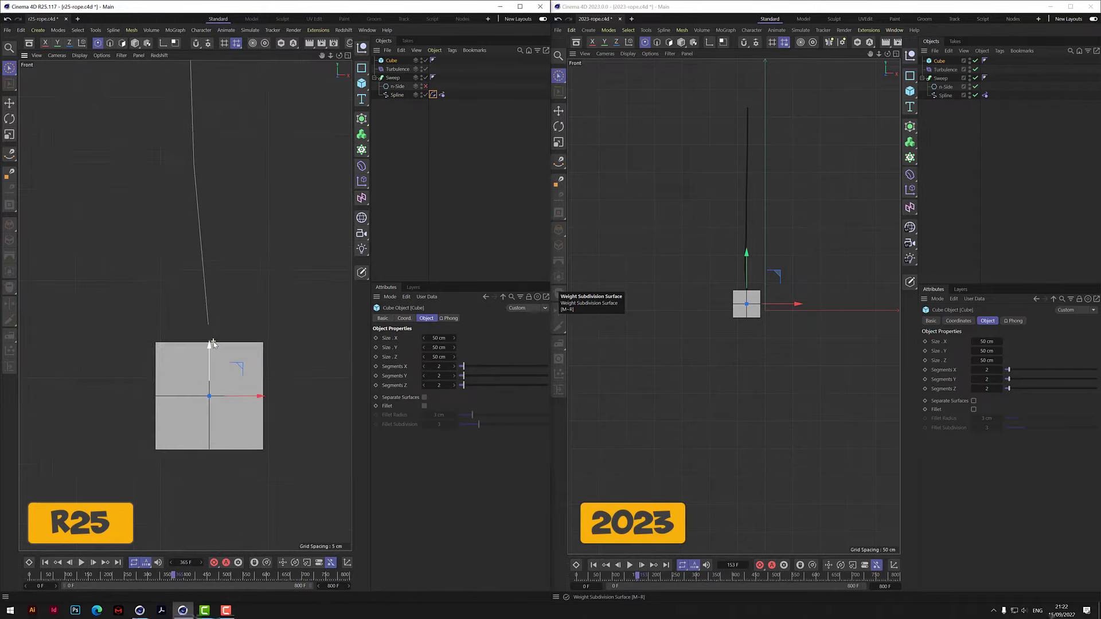
drag(221, 335, 221, 332)
click(433, 95)
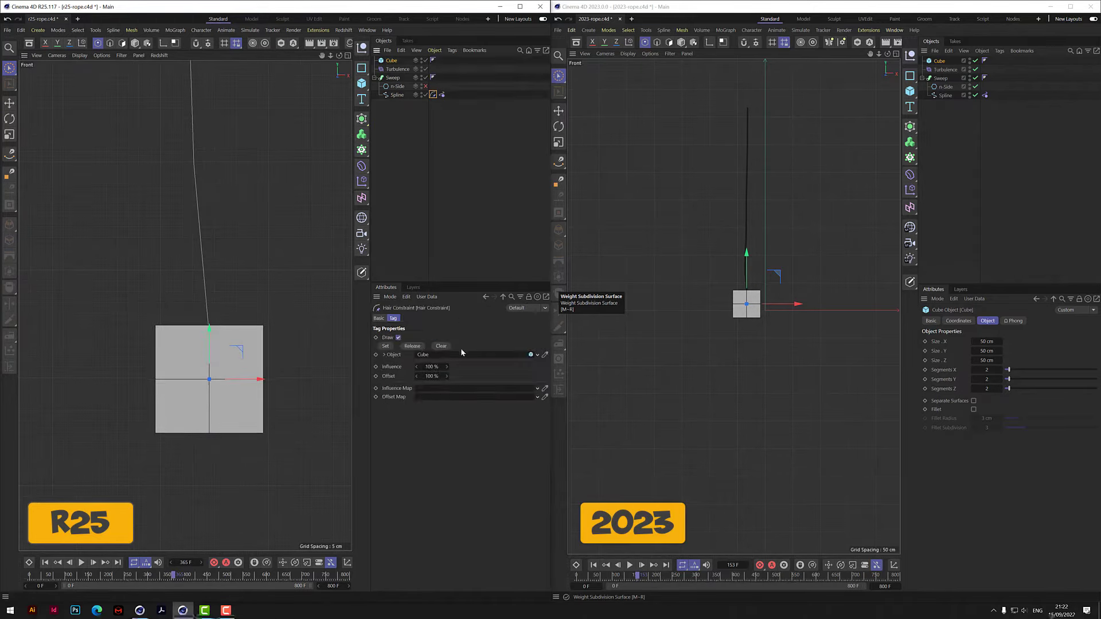
click(385, 346)
Examine where the Hair Constraint joins the R25 spline to its cube, and the rope's end at the 2023 cube.
scroll(209, 330, up, 10)
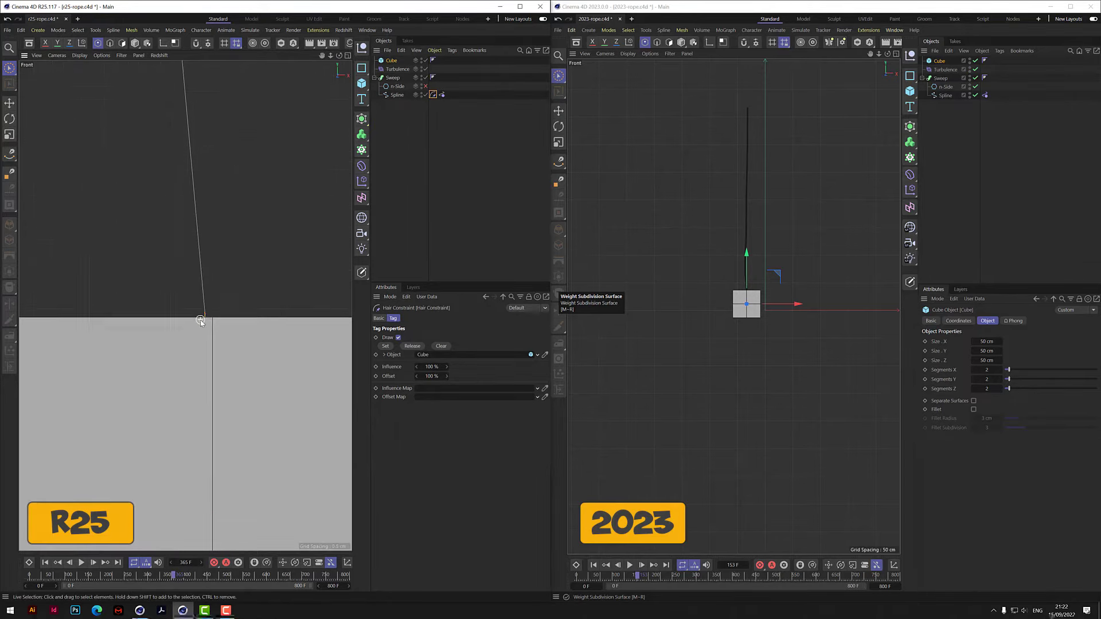
scroll(200, 320, up, 3)
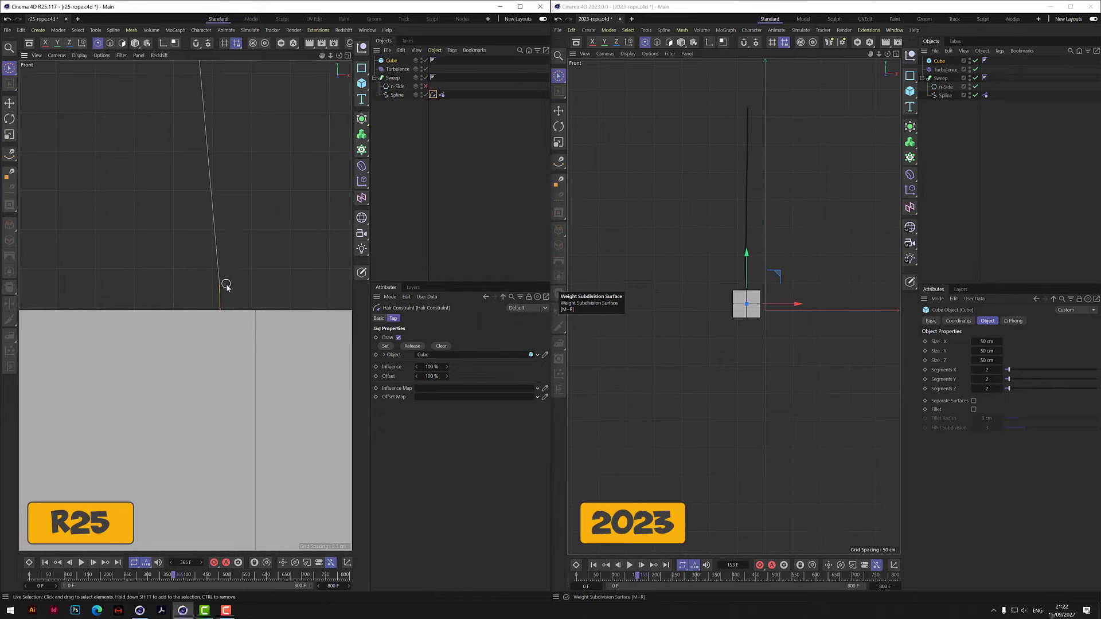
scroll(221, 291, up, 4)
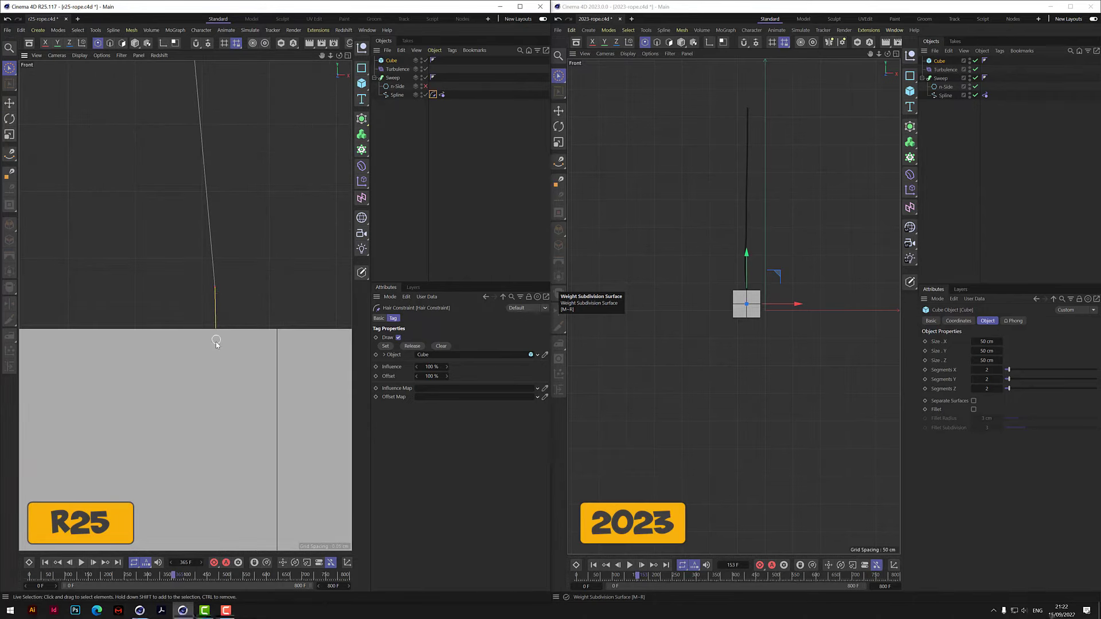
scroll(264, 266, down, 3)
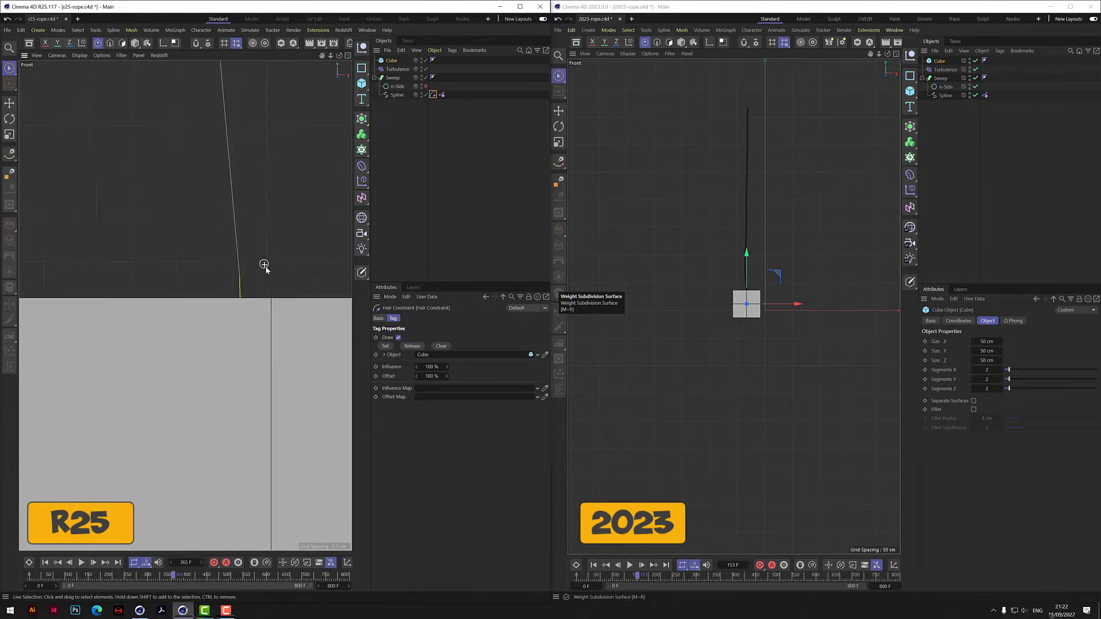
scroll(266, 268, down, 4)
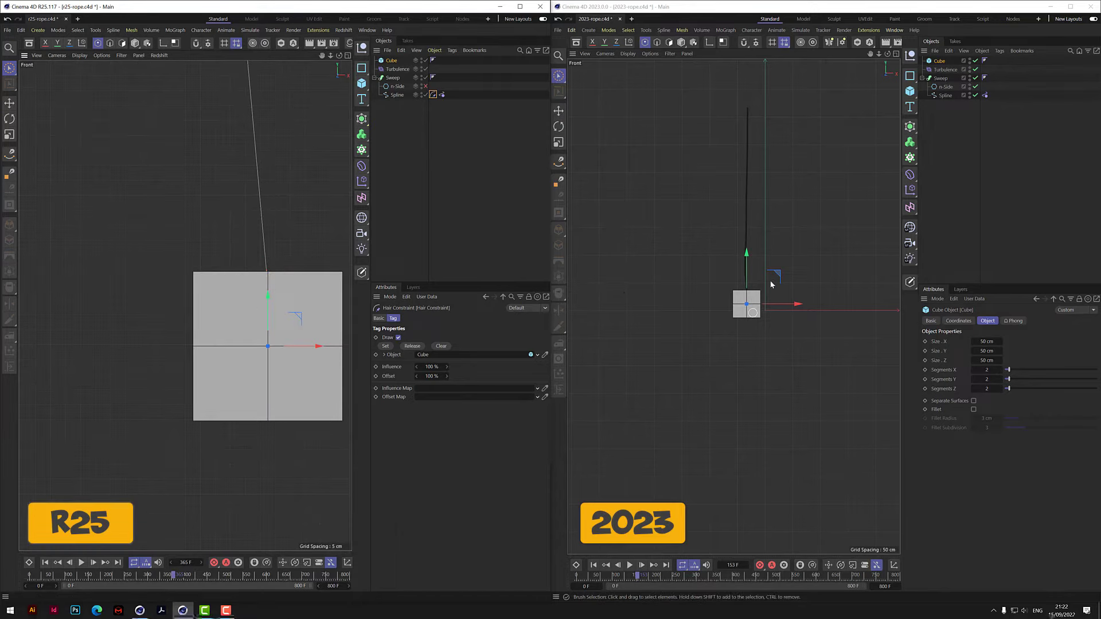
scroll(765, 290, up, 2)
scroll(762, 282, up, 1)
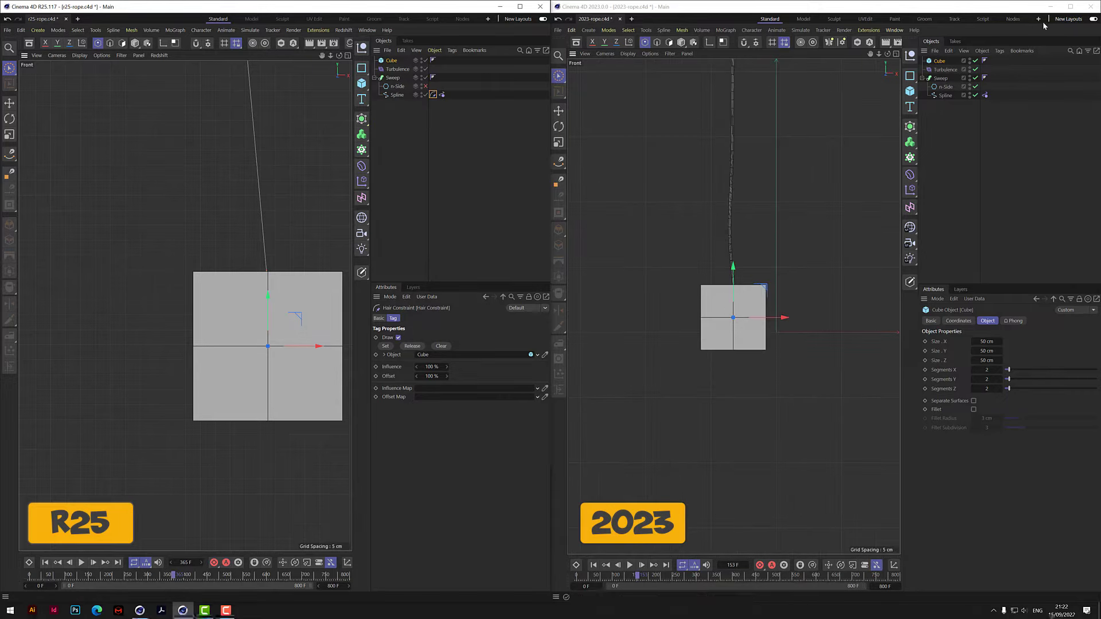
Add a Connector tag to the 2023 spline and disable the n-Side profile under its Sweep.
click(952, 96)
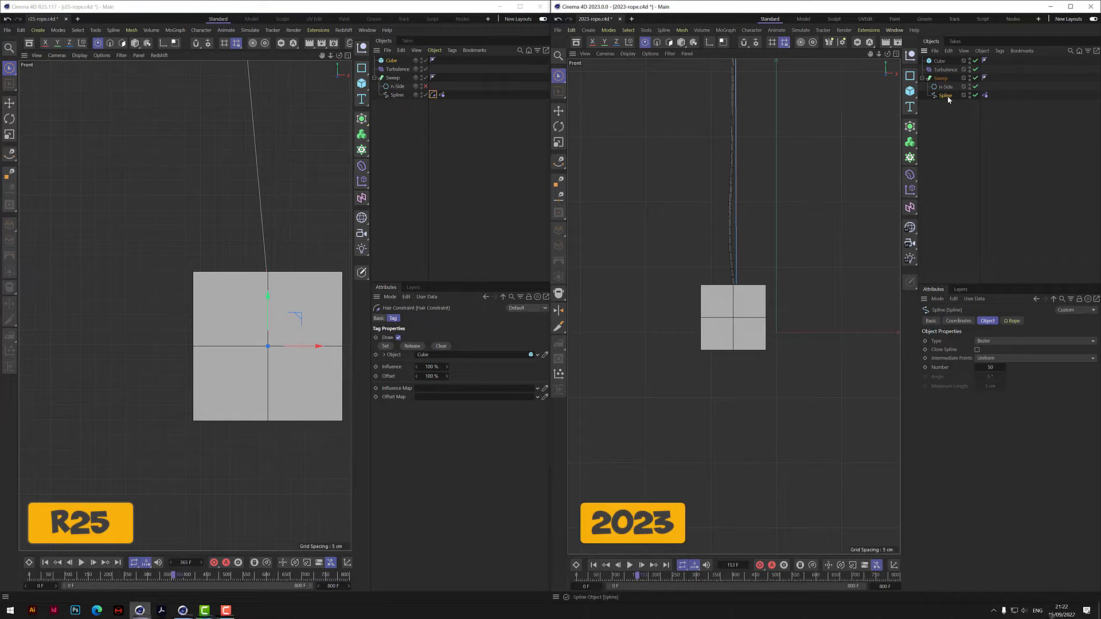
right_click(948, 96)
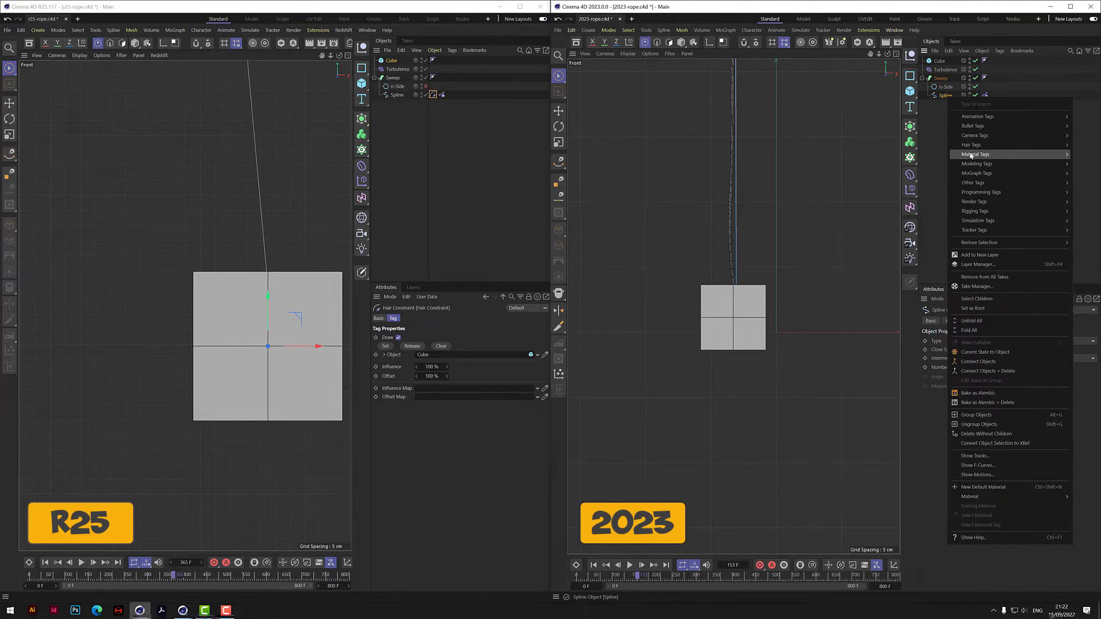
mouse_move(971, 146)
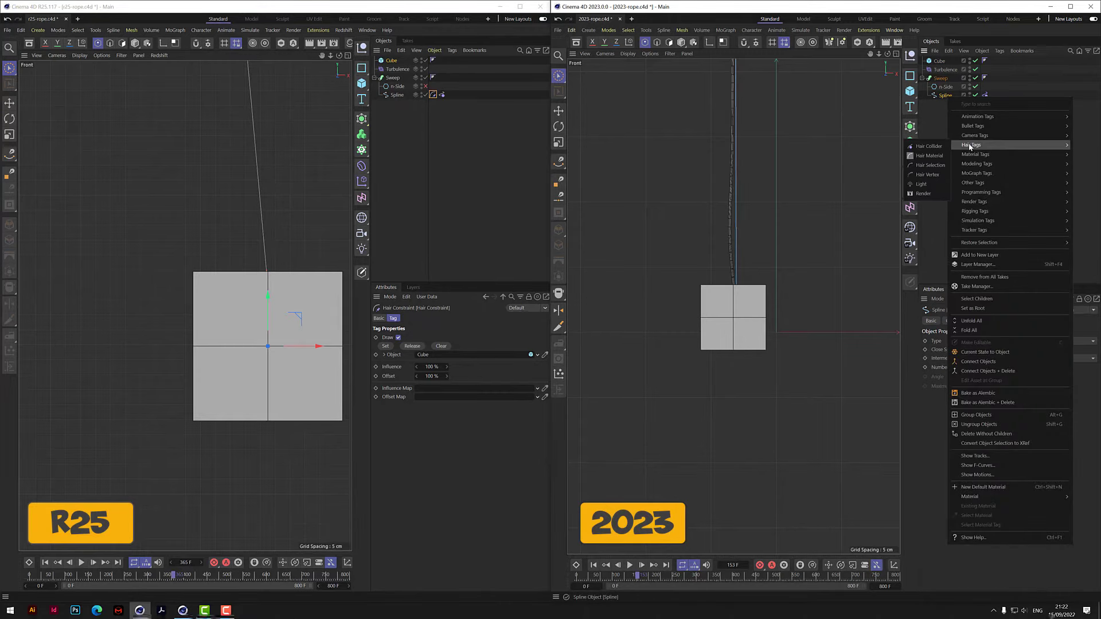
mouse_move(980, 223)
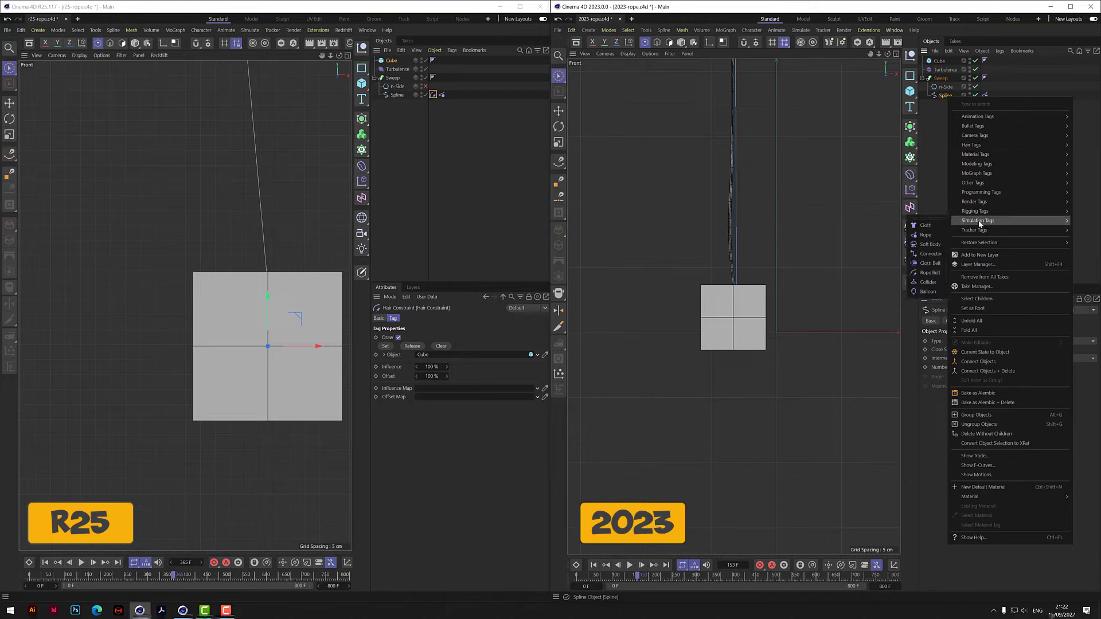
click(930, 254)
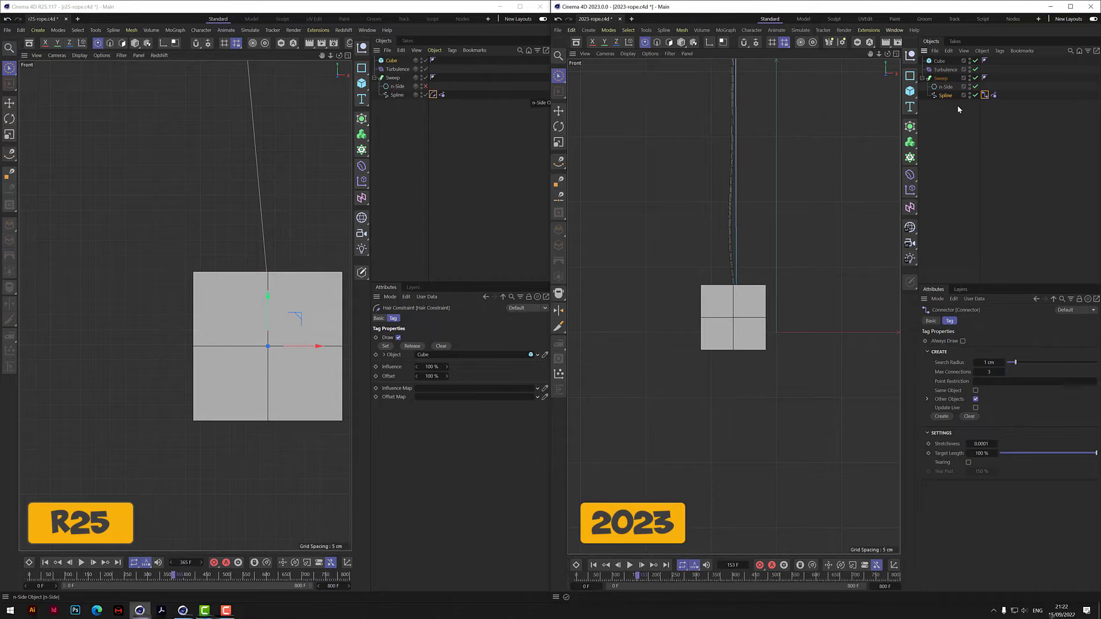
click(976, 87)
Select the lower end point of the 2023 spline and set the Connector's Search Radius to 5.55 cm.
click(945, 95)
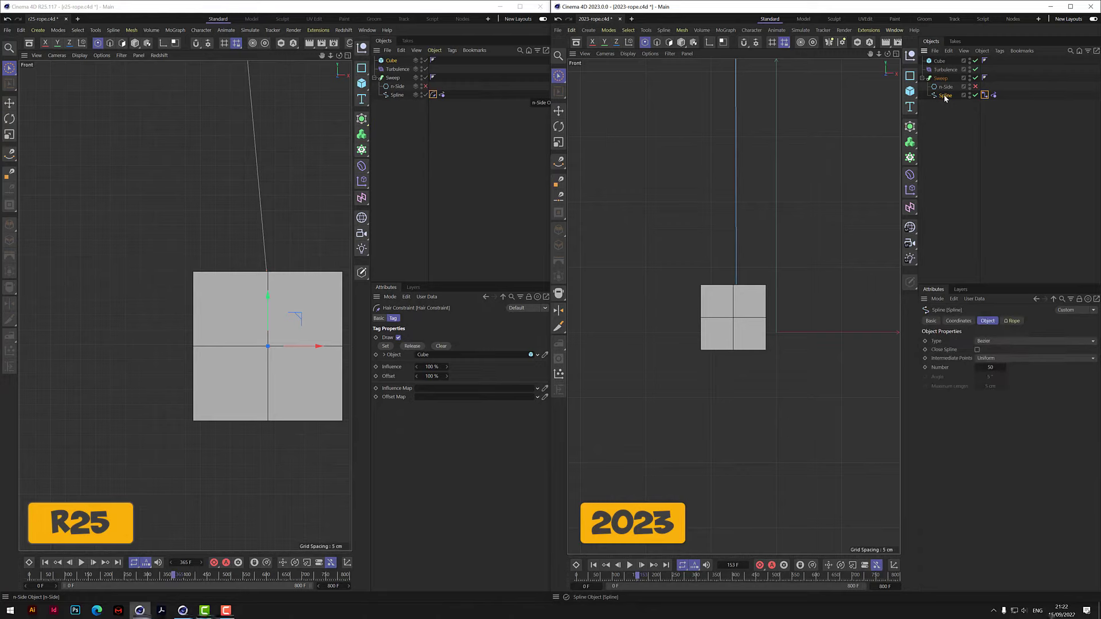
click(945, 62)
drag(735, 265, 739, 269)
scroll(734, 287, up, 6)
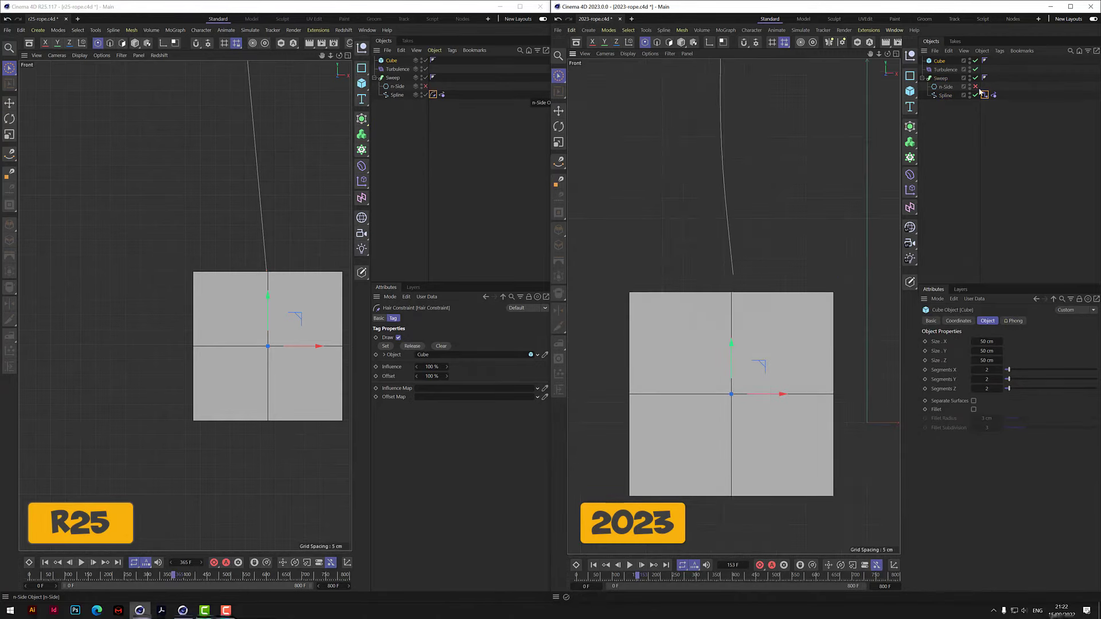
click(947, 95)
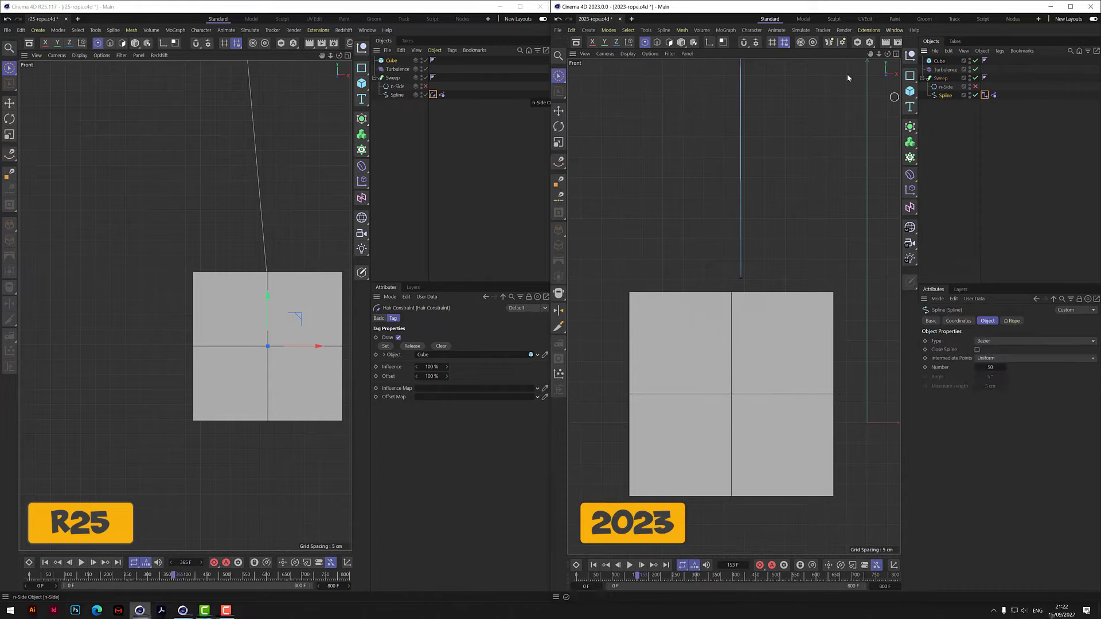
click(740, 280)
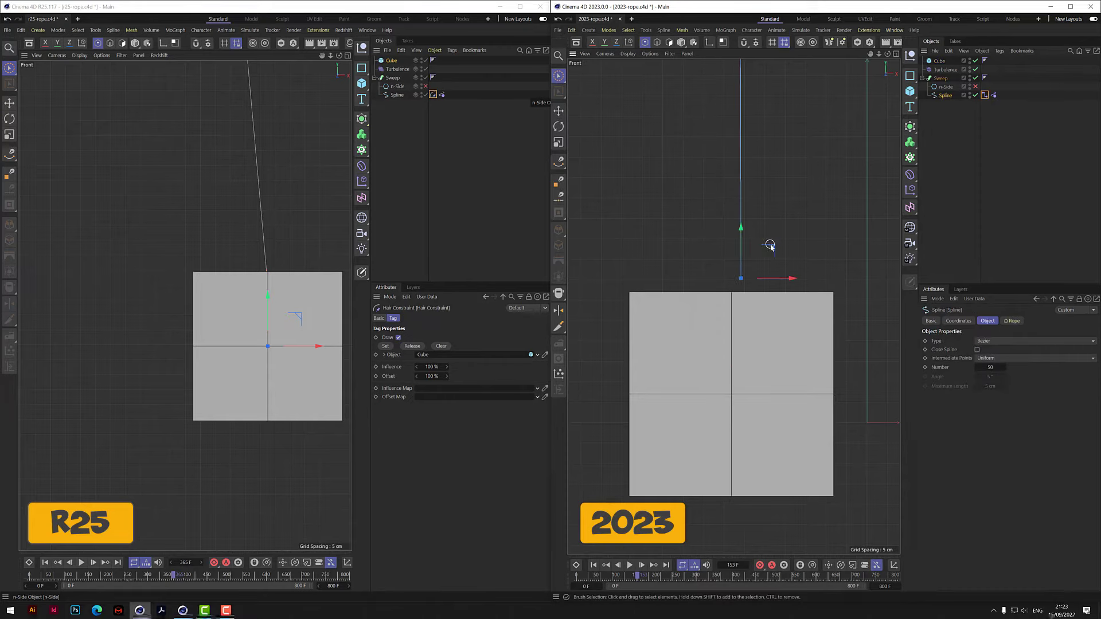
click(985, 95)
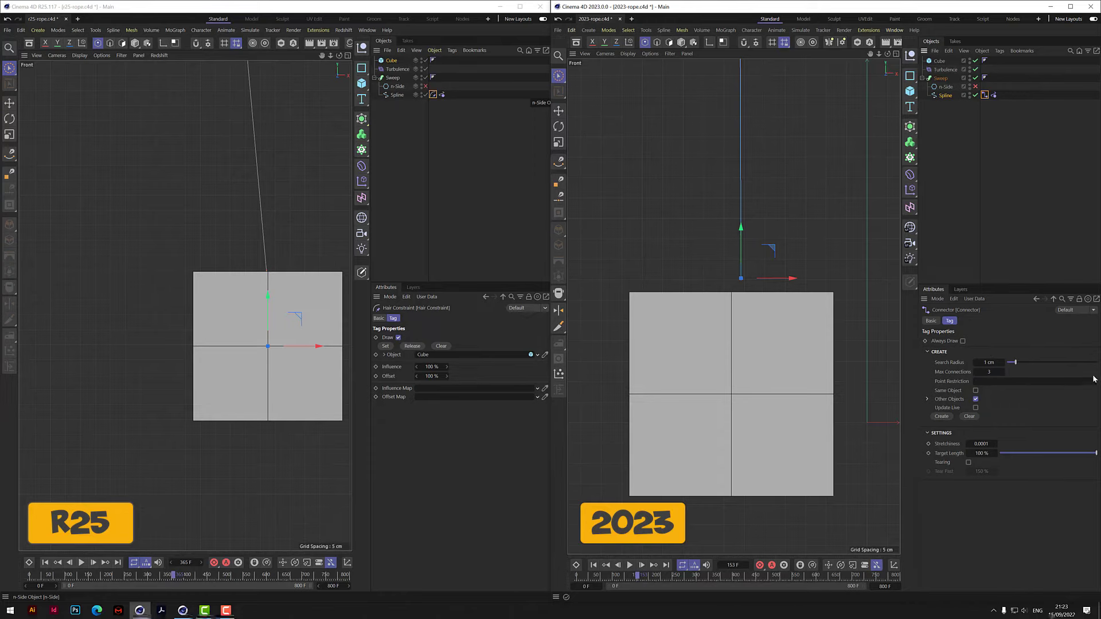
drag(1015, 362, 1041, 362)
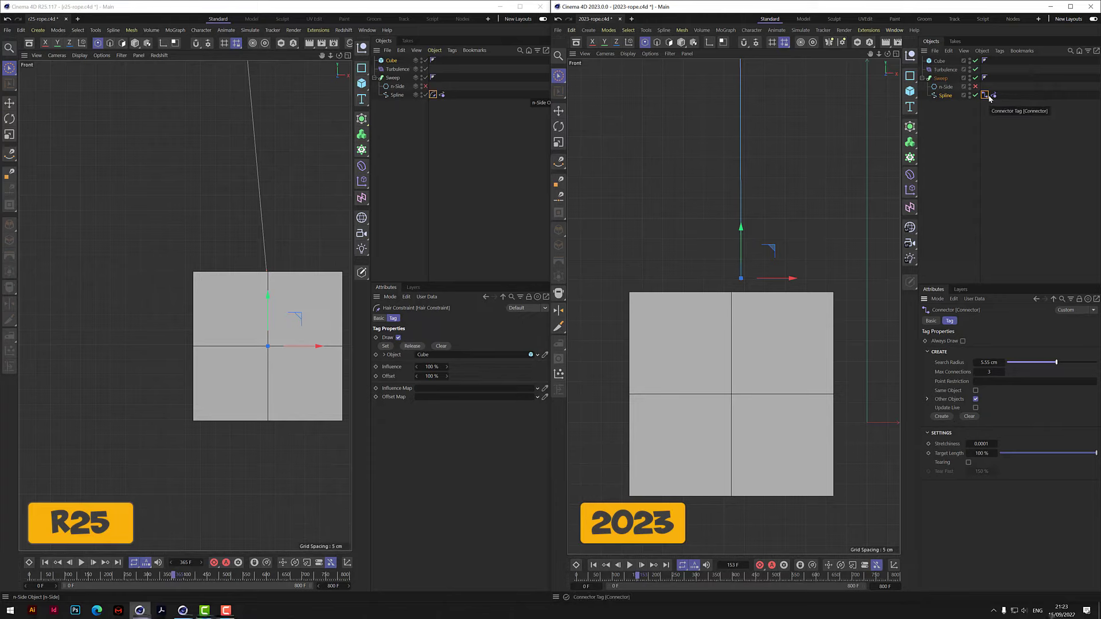
Add a Cloth simulation tag to the 2023 cube.
click(943, 63)
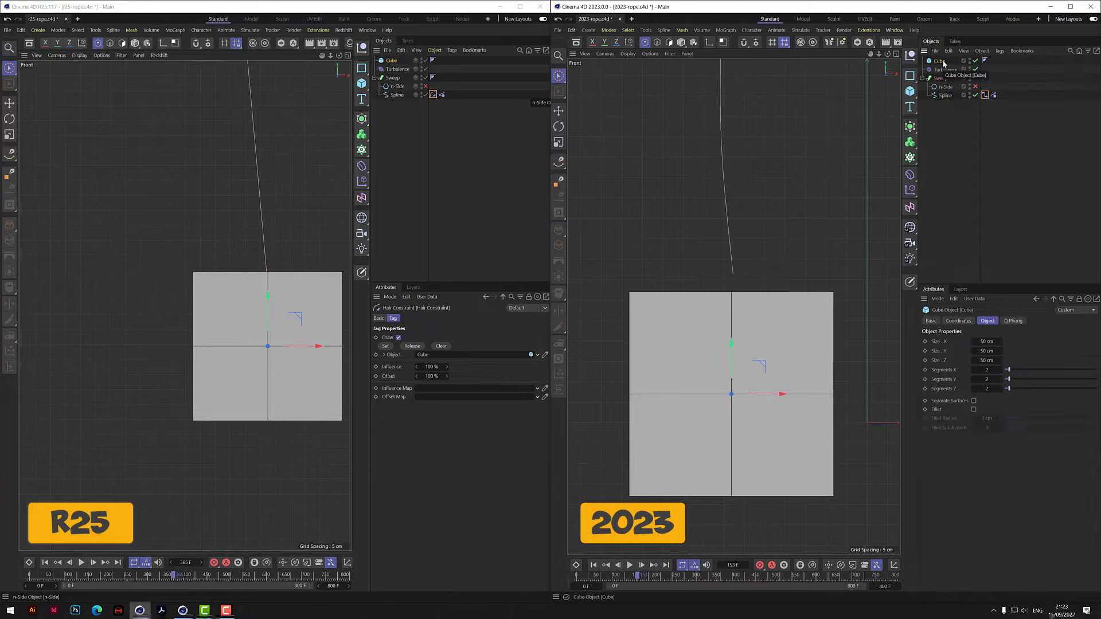
right_click(944, 63)
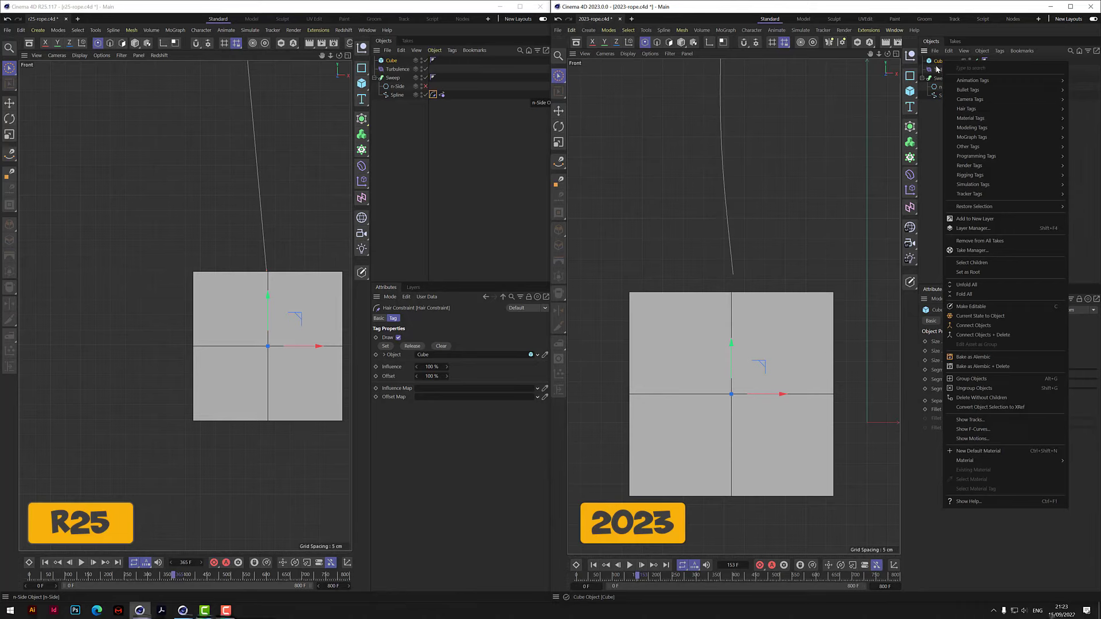
mouse_move(975, 184)
click(923, 191)
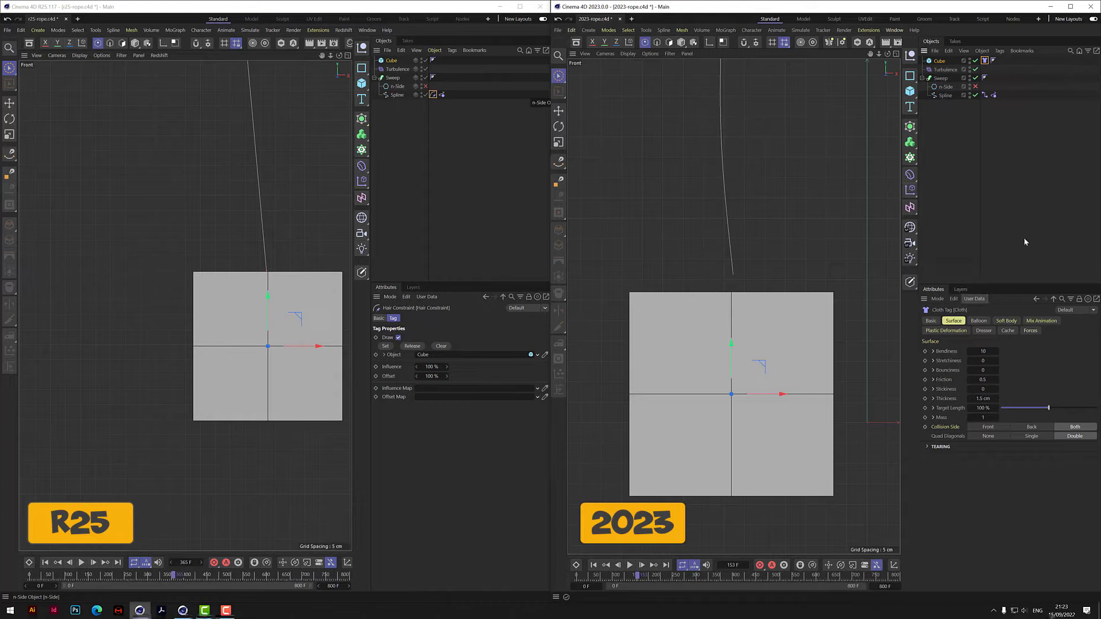
Create the connection between the 2023 spline's end point and the cube with the spline's Connector tag.
click(985, 95)
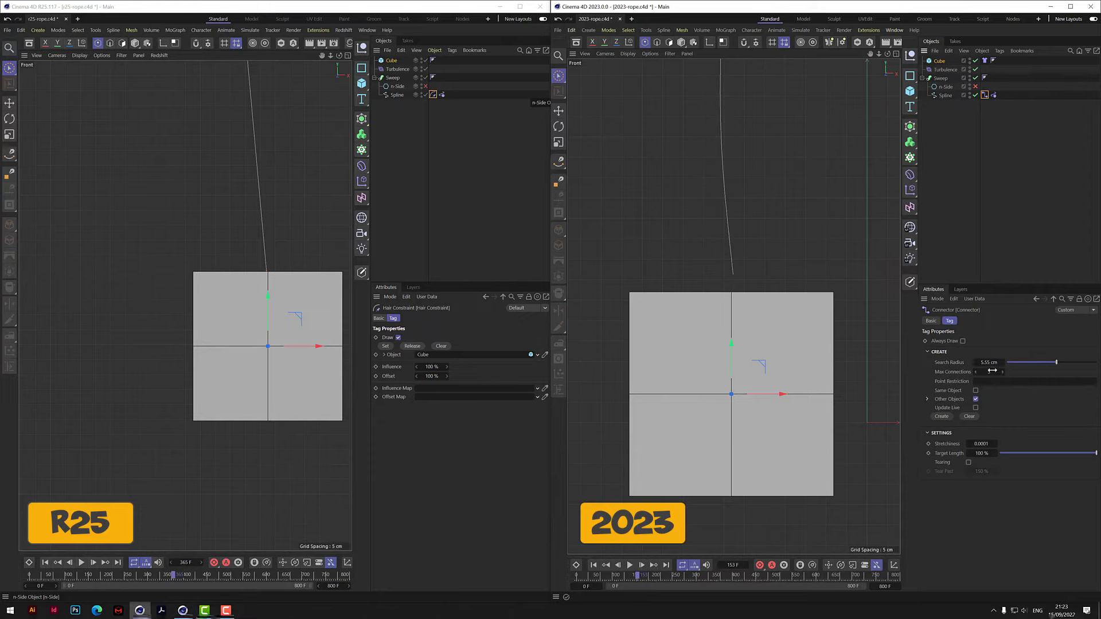
click(946, 95)
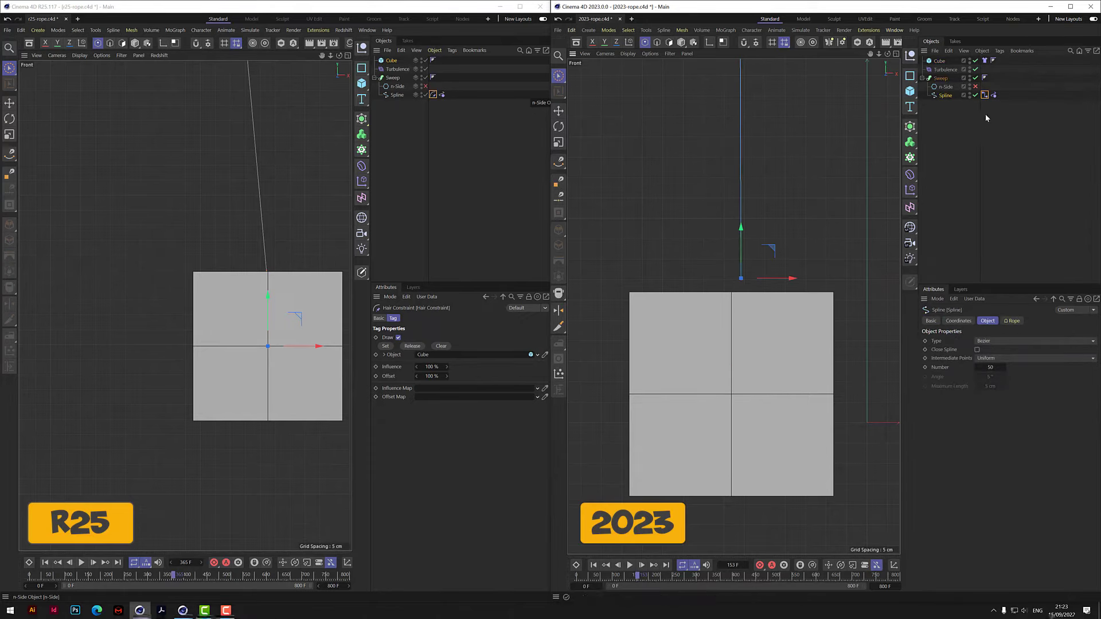
click(985, 95)
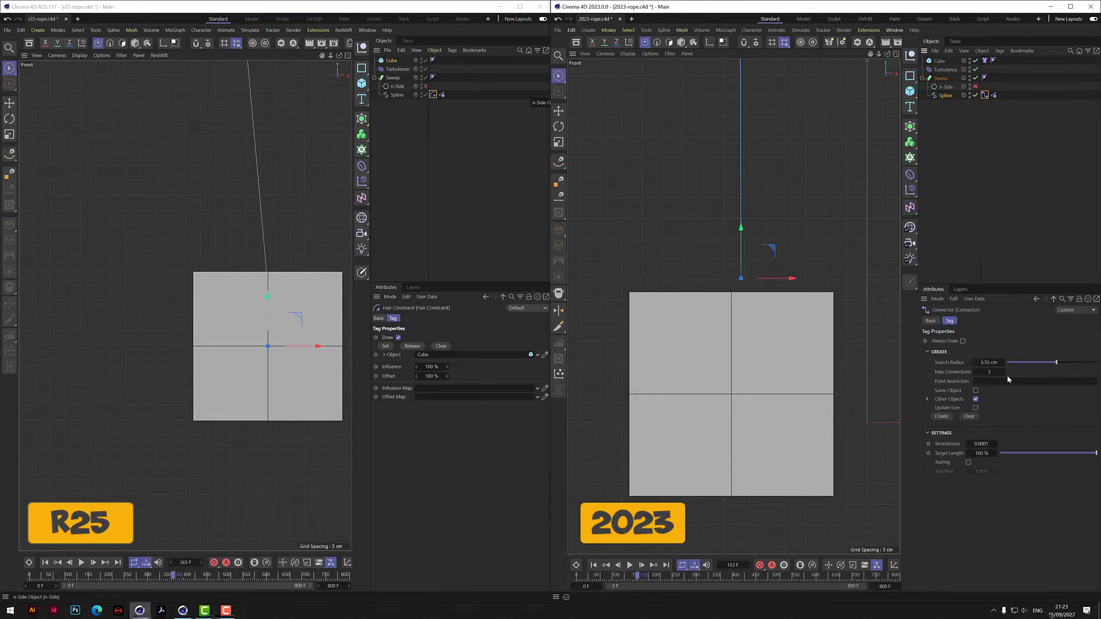
click(946, 417)
scroll(737, 276, up, 8)
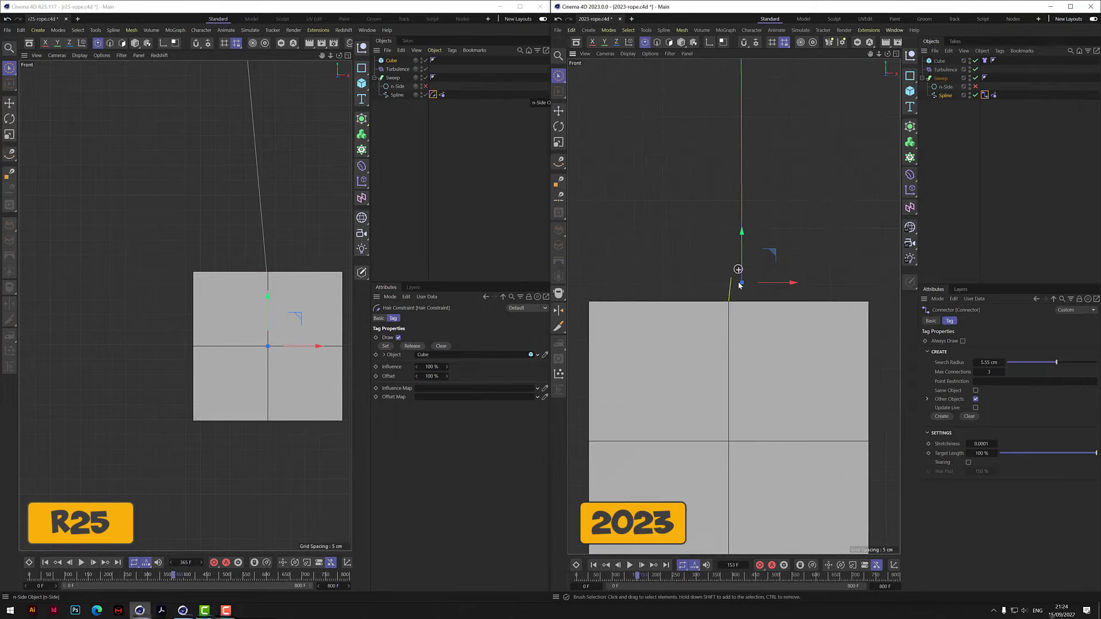
scroll(738, 292, up, 2)
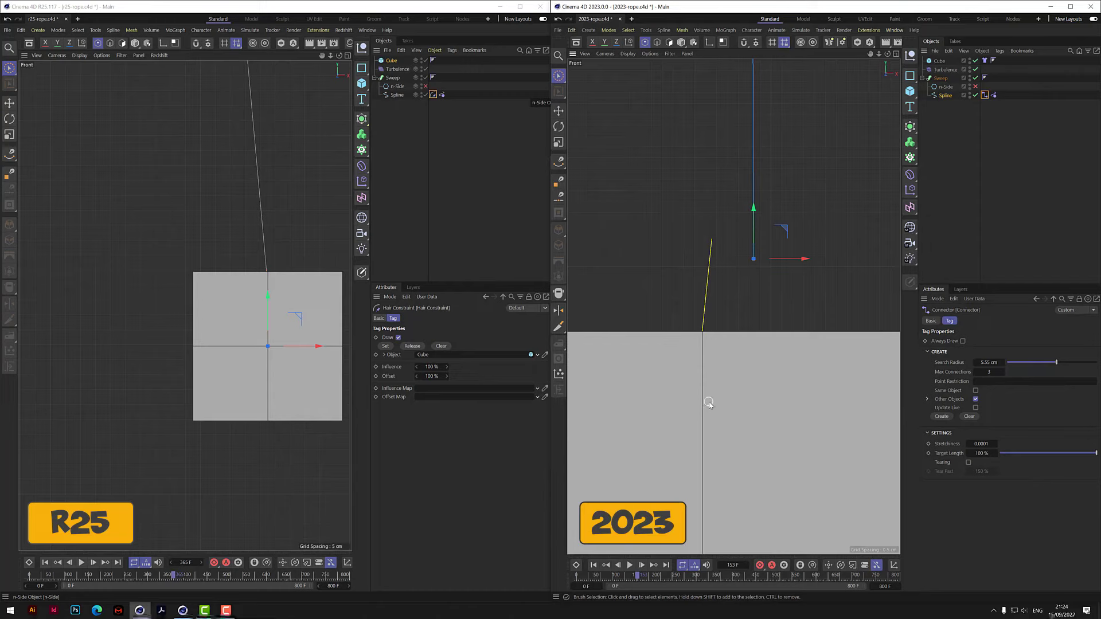
Raise the 2023 cube and shift it slightly along X until its top centre meets the rope's end.
click(939, 61)
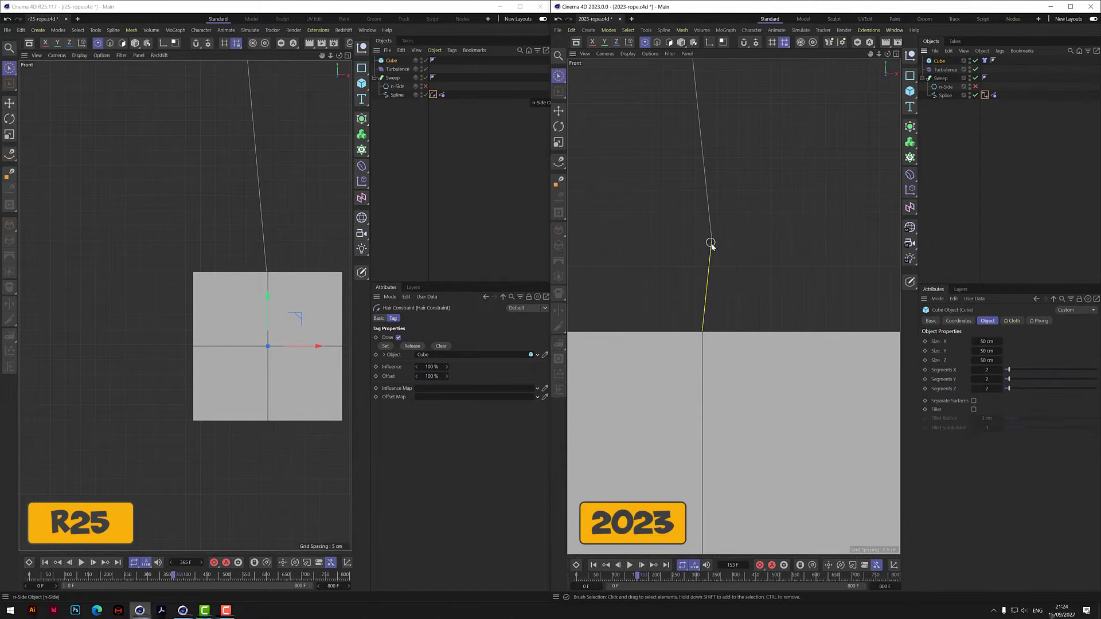
drag(887, 54, 887, 66)
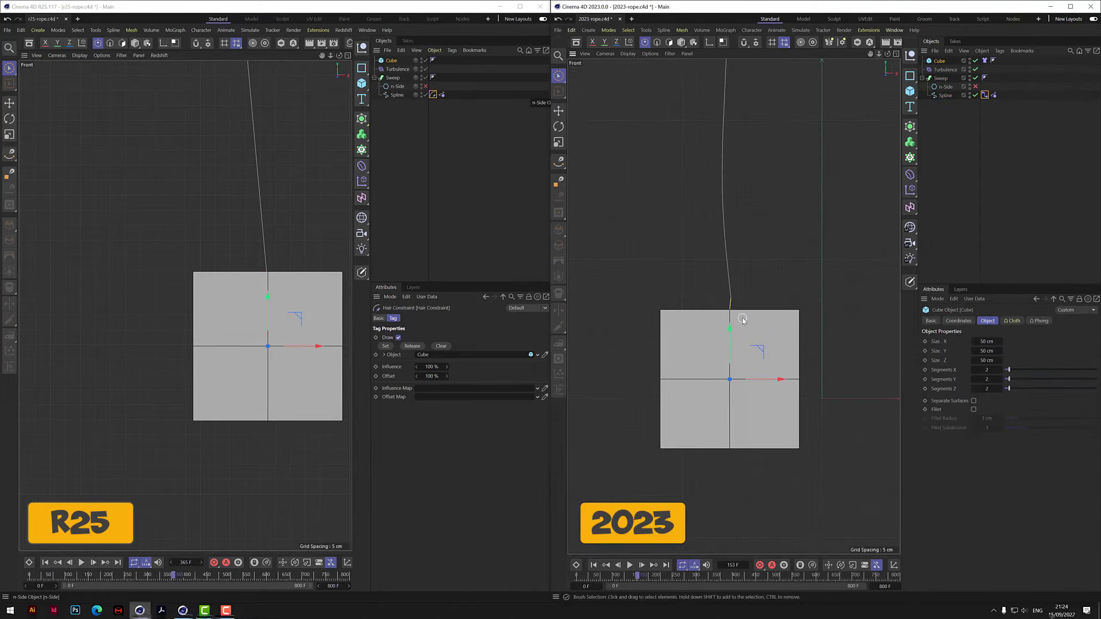
drag(733, 333, 749, 315)
scroll(740, 316, up, 3)
scroll(735, 316, up, 2)
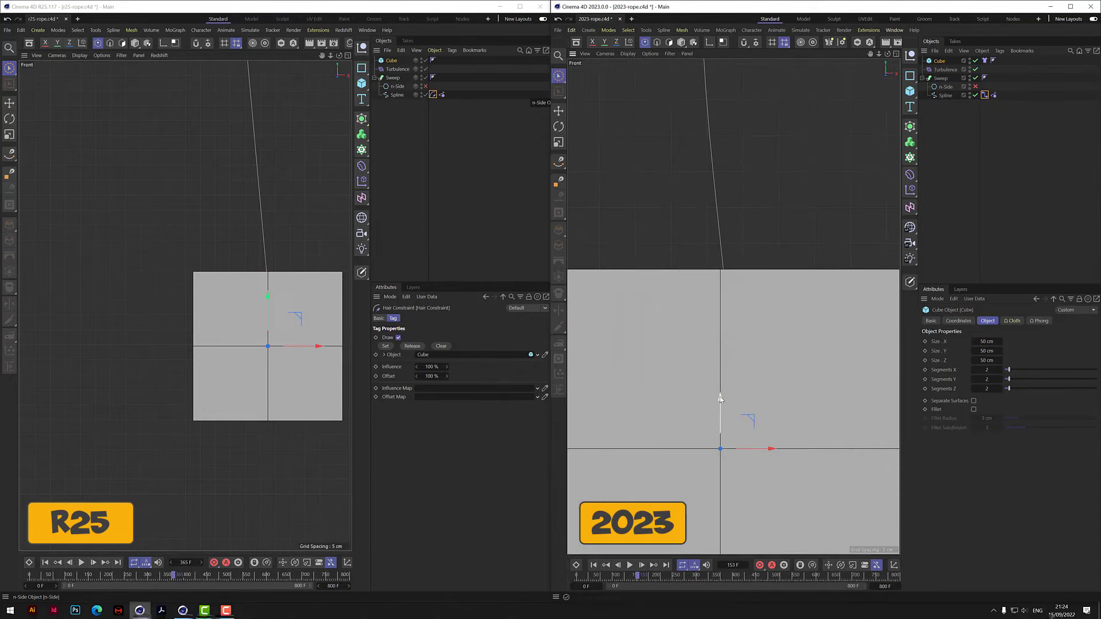
scroll(721, 397, up, 2)
drag(721, 401, 731, 398)
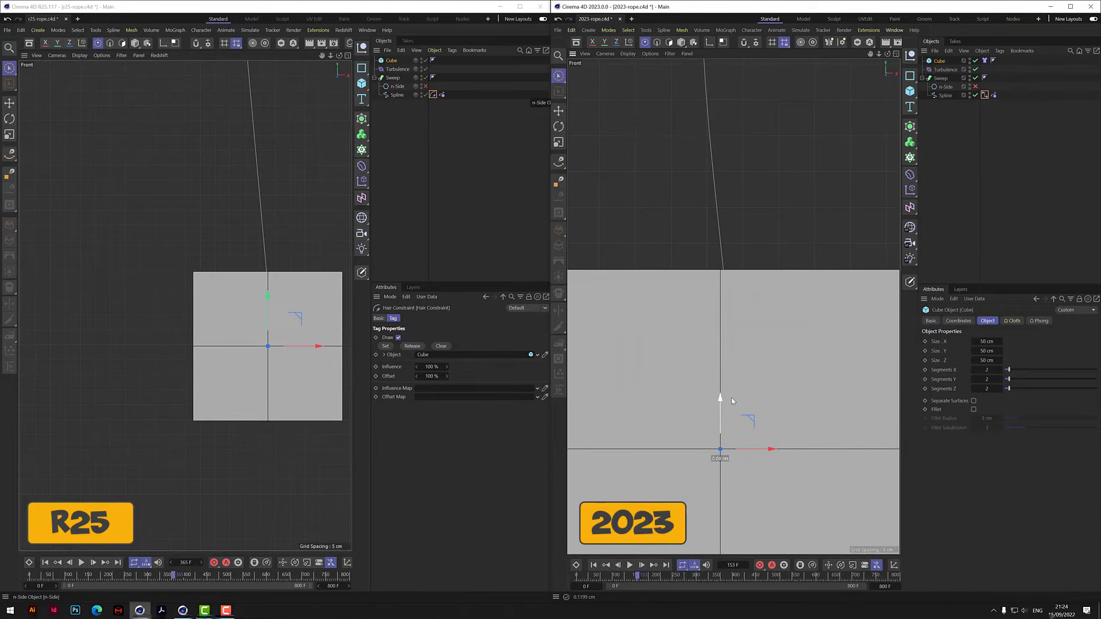
drag(769, 451, 772, 451)
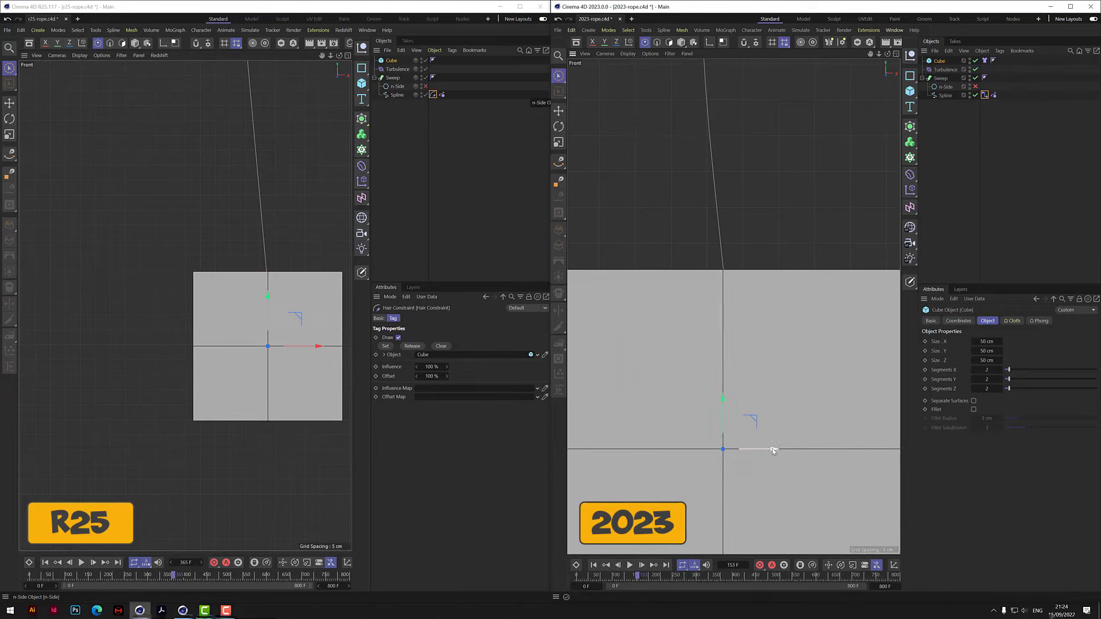
Check the rope's attachment to the cube in both versions and add a Dynamics Body tag to the R25 cube.
scroll(259, 267, up, 8)
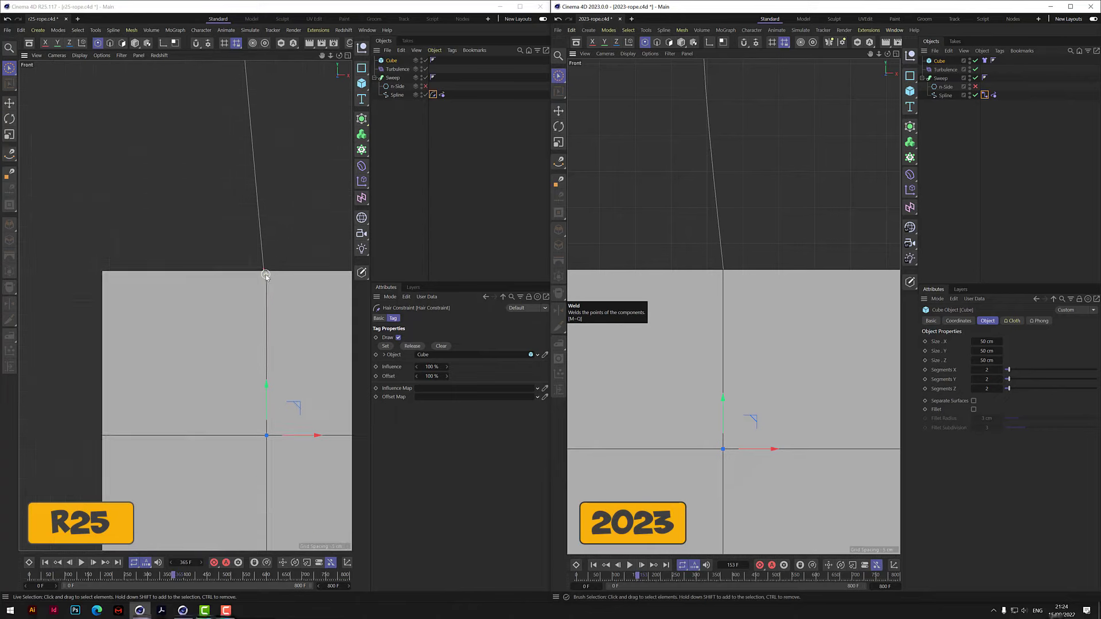
scroll(265, 255, down, 8)
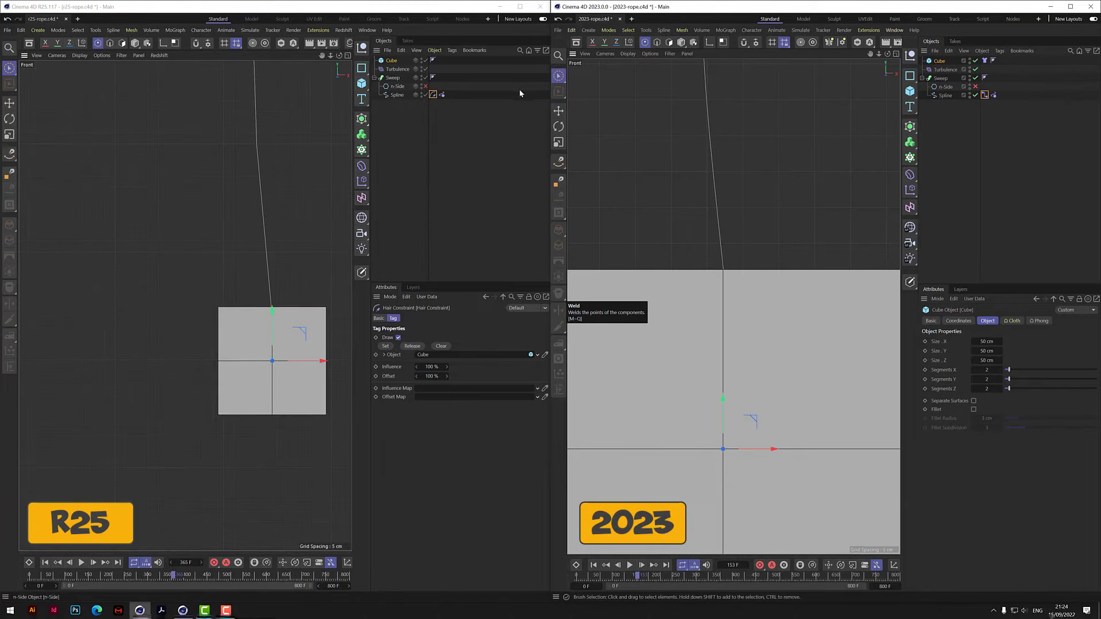
scroll(734, 307, down, 2)
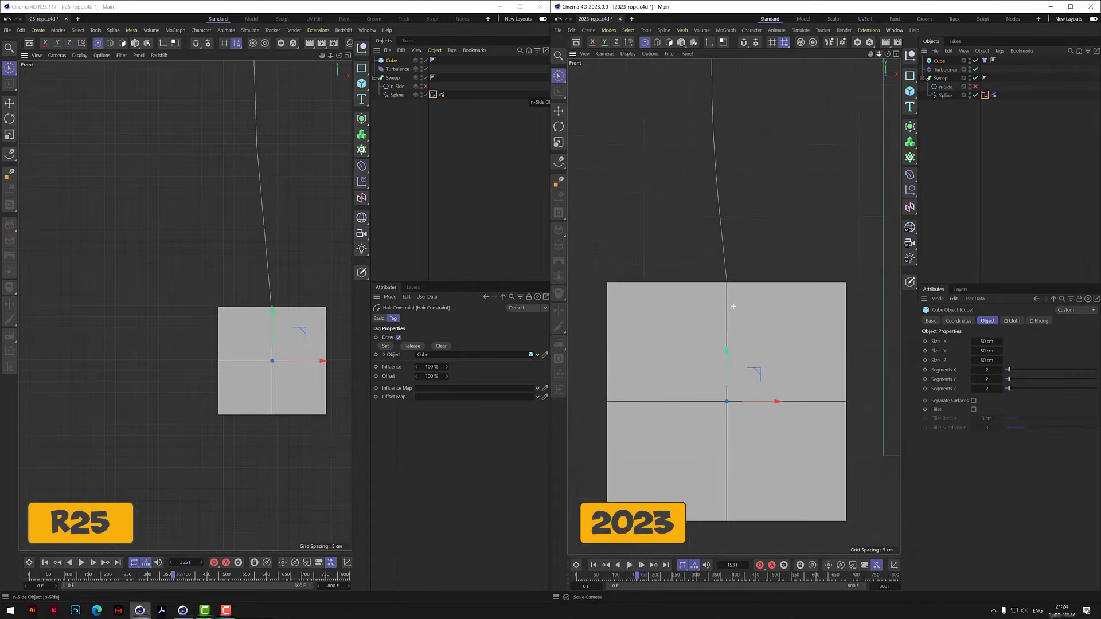
scroll(734, 307, down, 4)
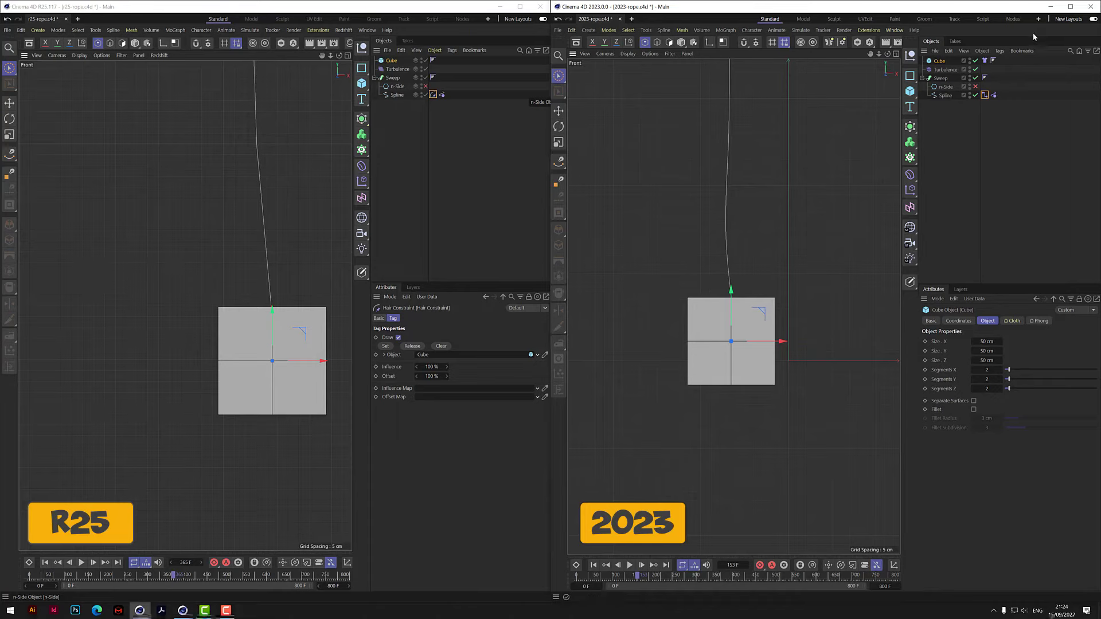
right_click(394, 62)
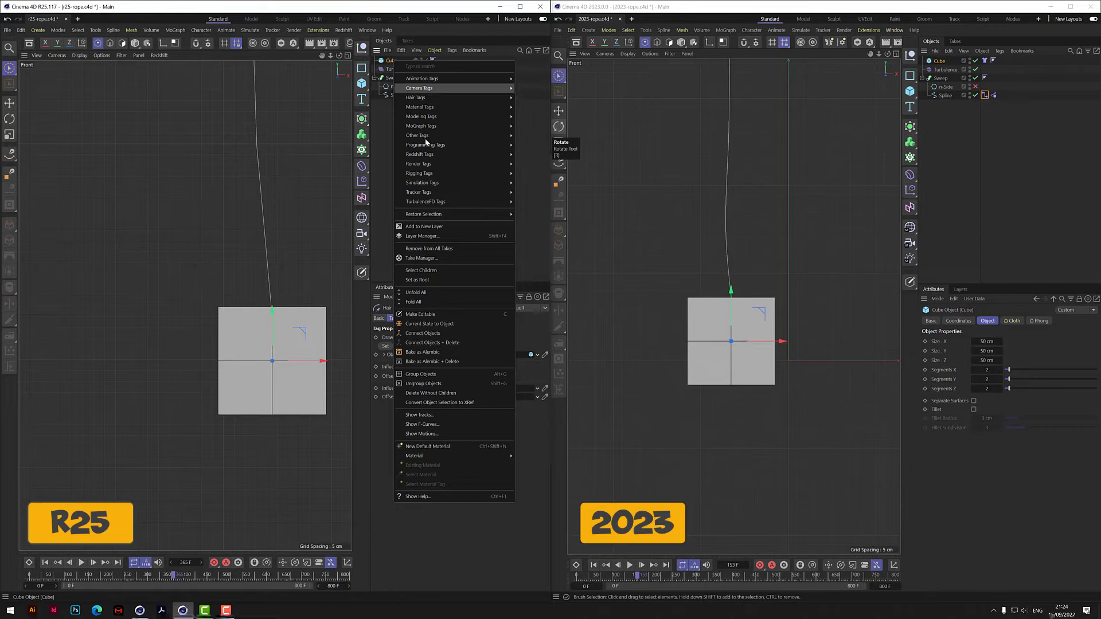
mouse_move(426, 184)
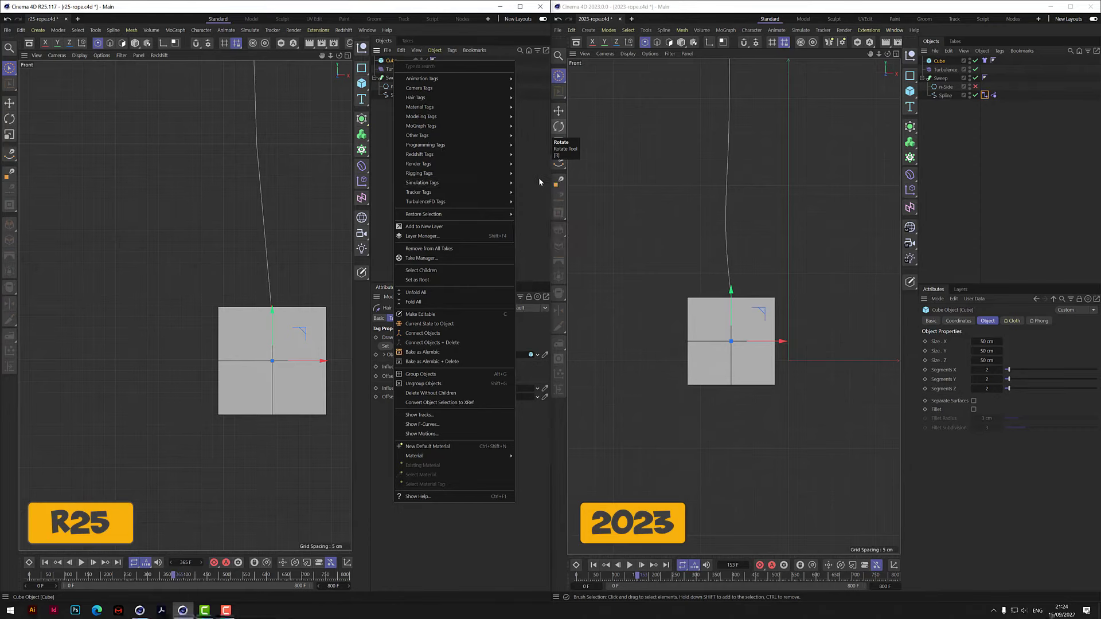
click(538, 182)
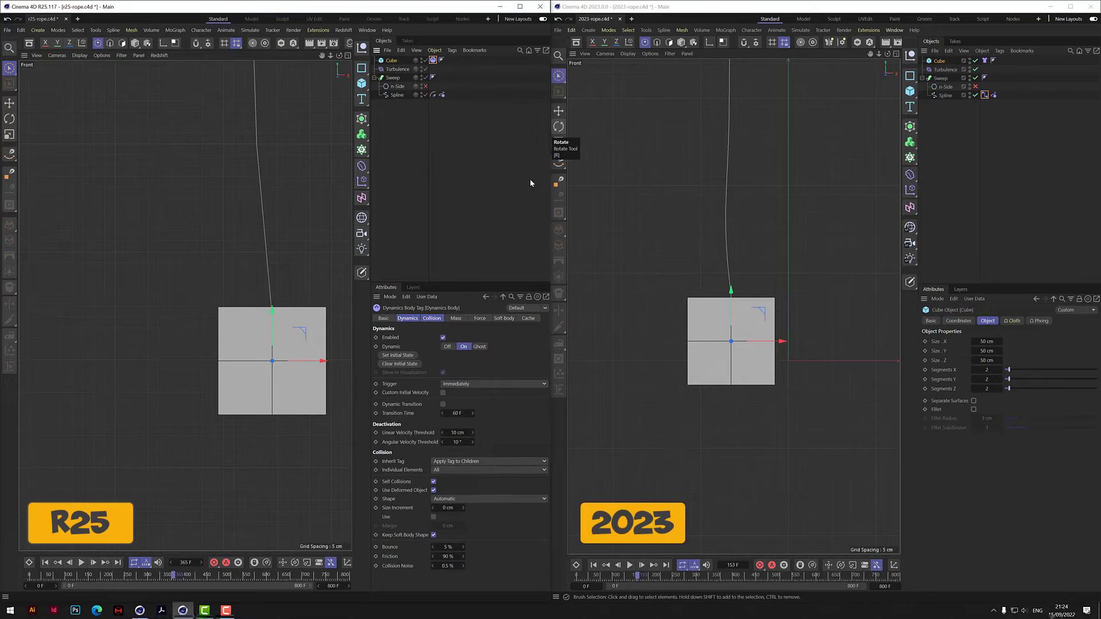
Examine the surface and soft body settings of the 2023 cube's Cloth tag.
click(941, 62)
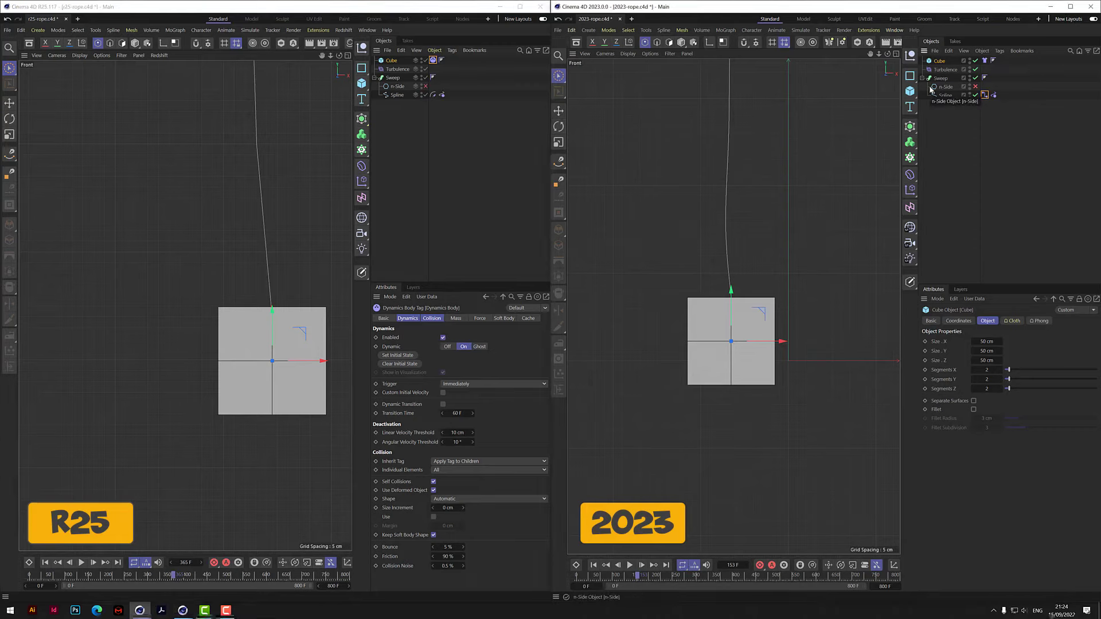
click(985, 60)
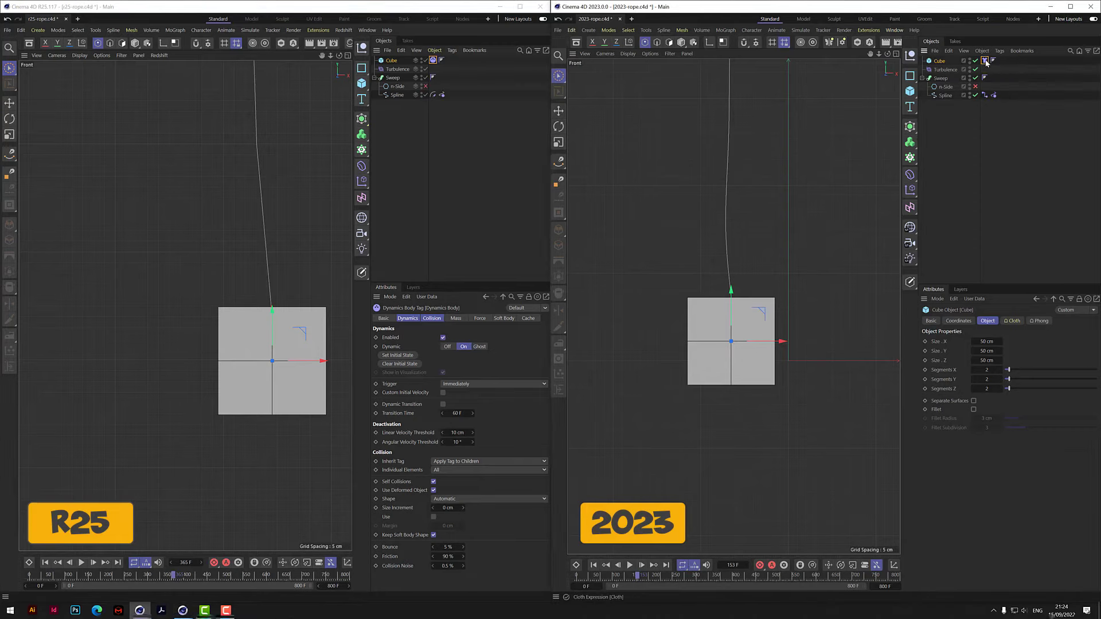
click(983, 351)
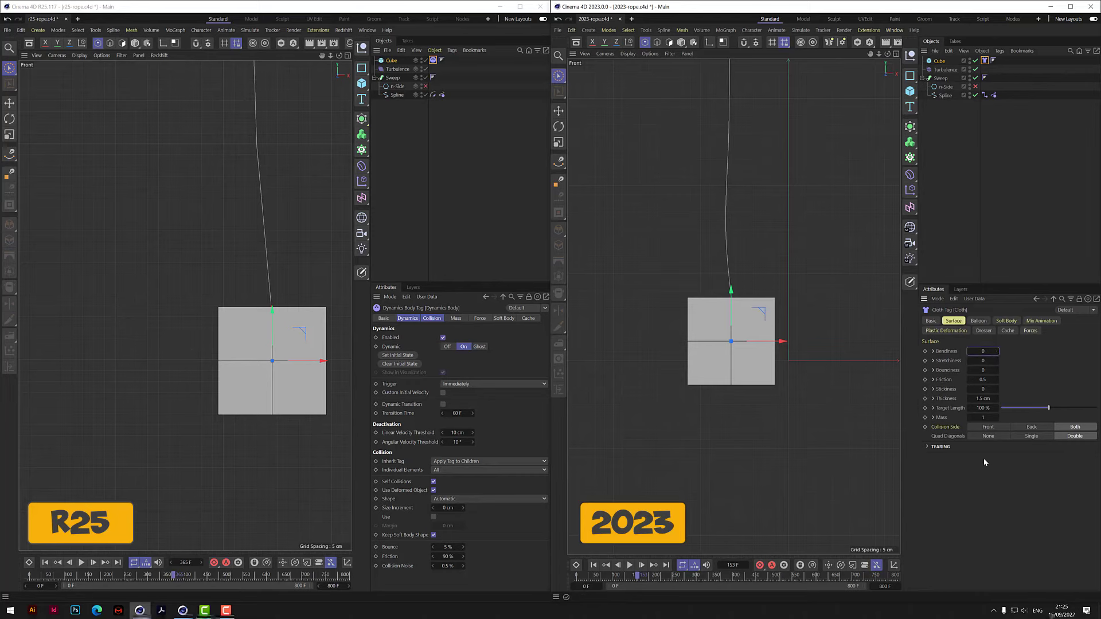
click(1006, 320)
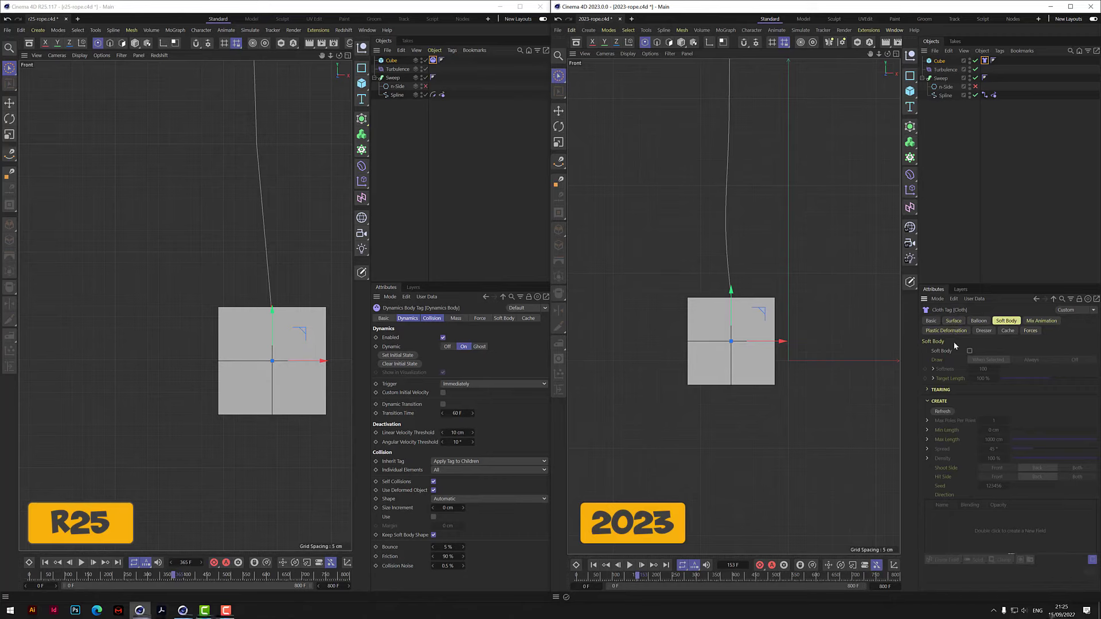
Enable the n-Side profile in both versions so the sweep generates the rope's geometry.
click(975, 86)
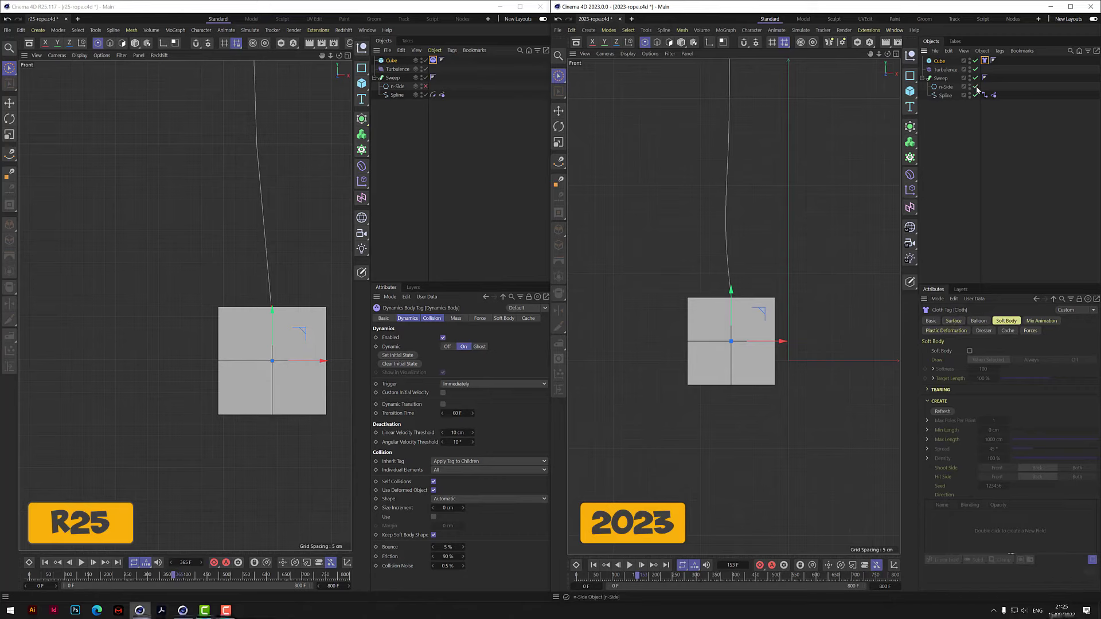
click(425, 86)
scroll(185, 306, down, 5)
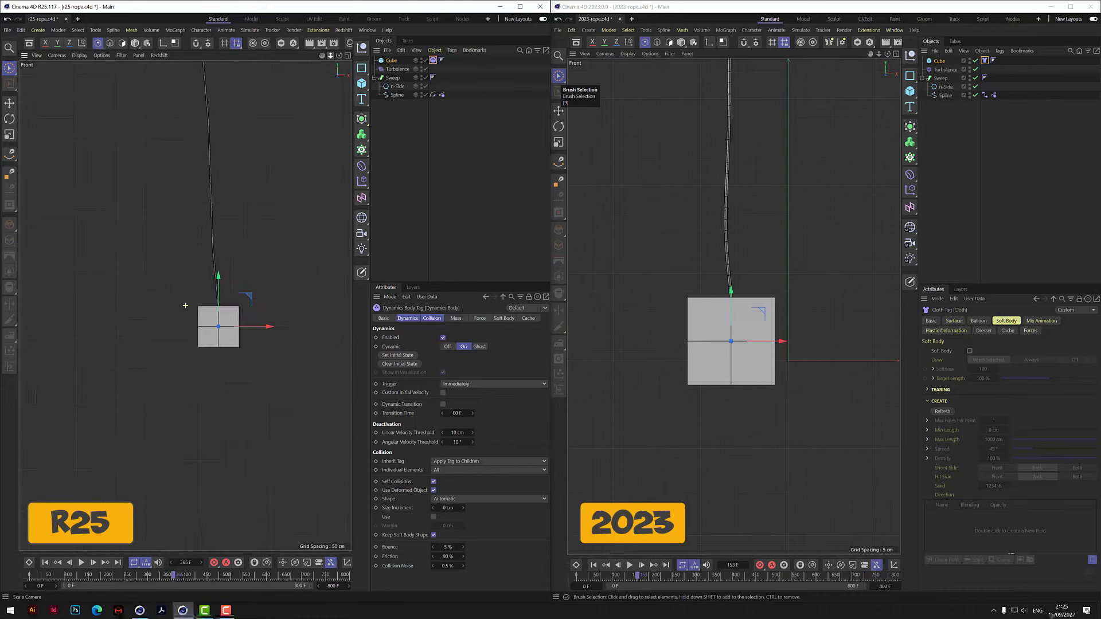
scroll(186, 306, down, 2)
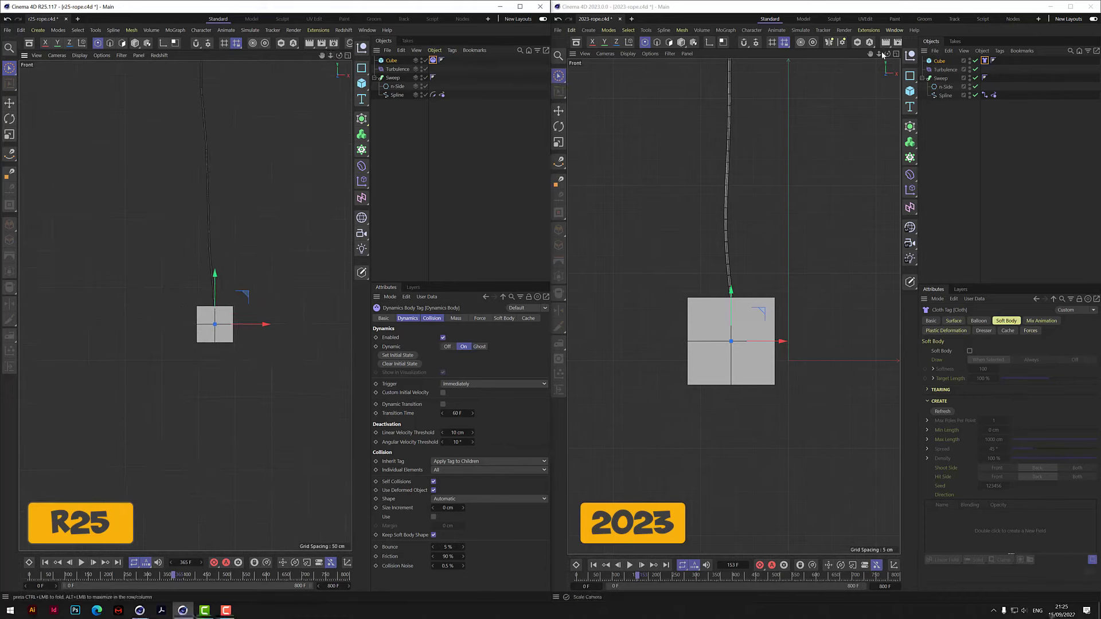
mouse_move(880, 54)
mouse_down()
mouse_move(838, 54)
mouse_move(865, 25)
mouse_move(860, 54)
mouse_up()
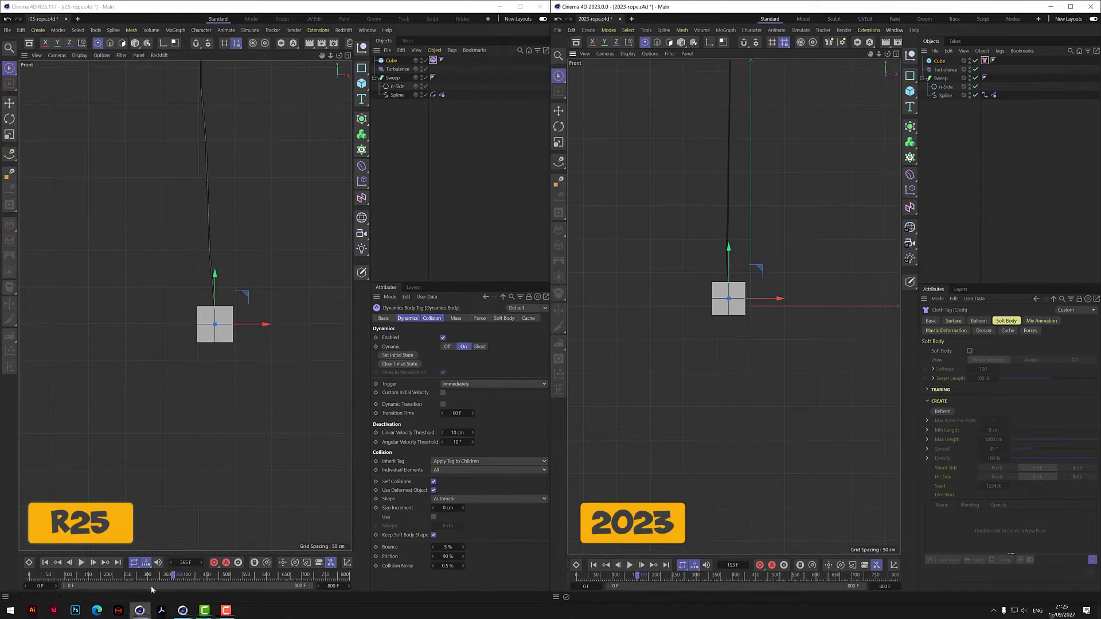
Rewind both versions to the first frame and play the R25 simulation in stages, following the cube at the rope's end.
click(45, 564)
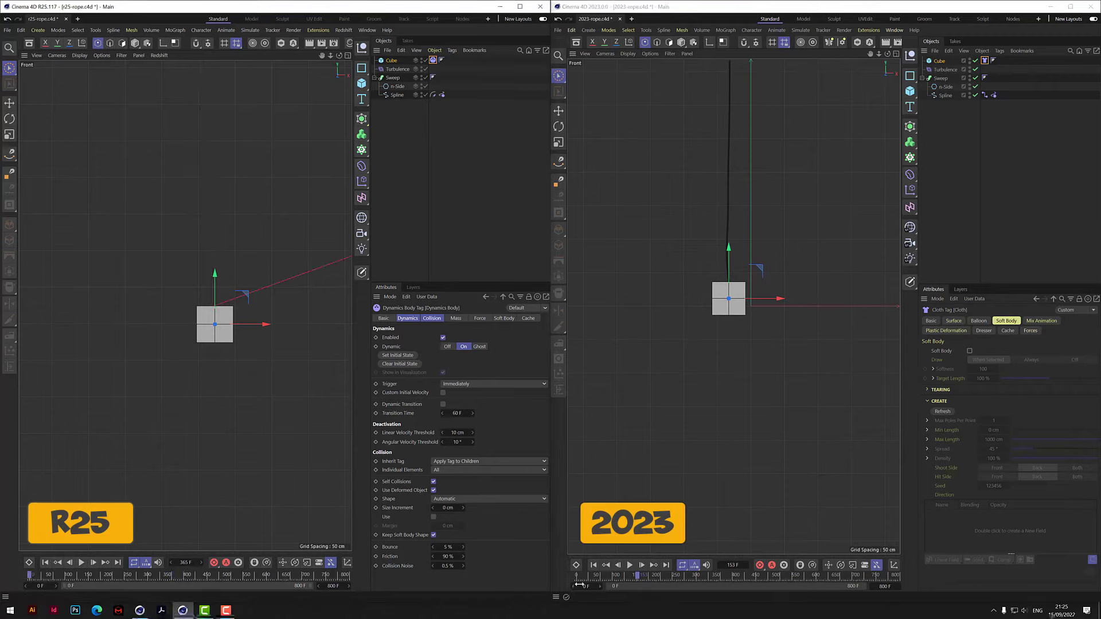
click(593, 566)
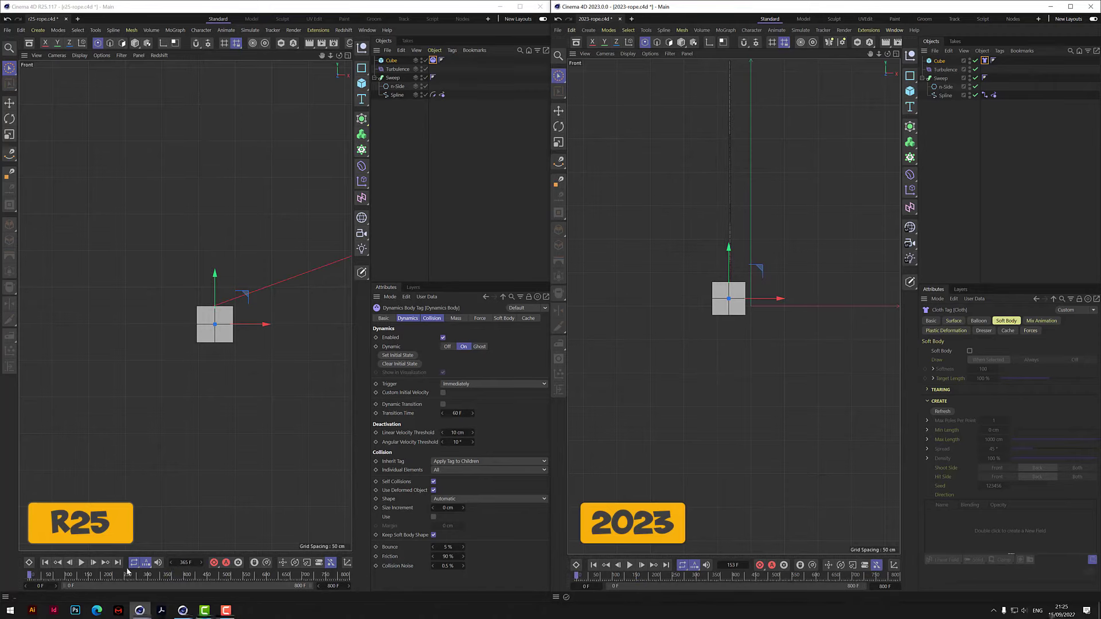
click(80, 565)
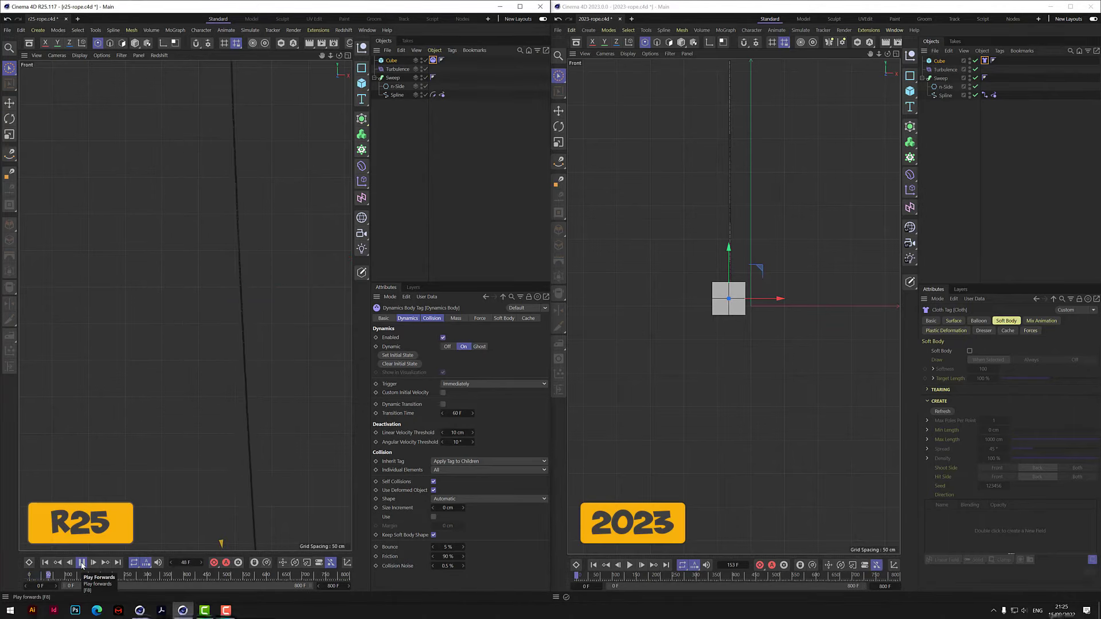
key(F8)
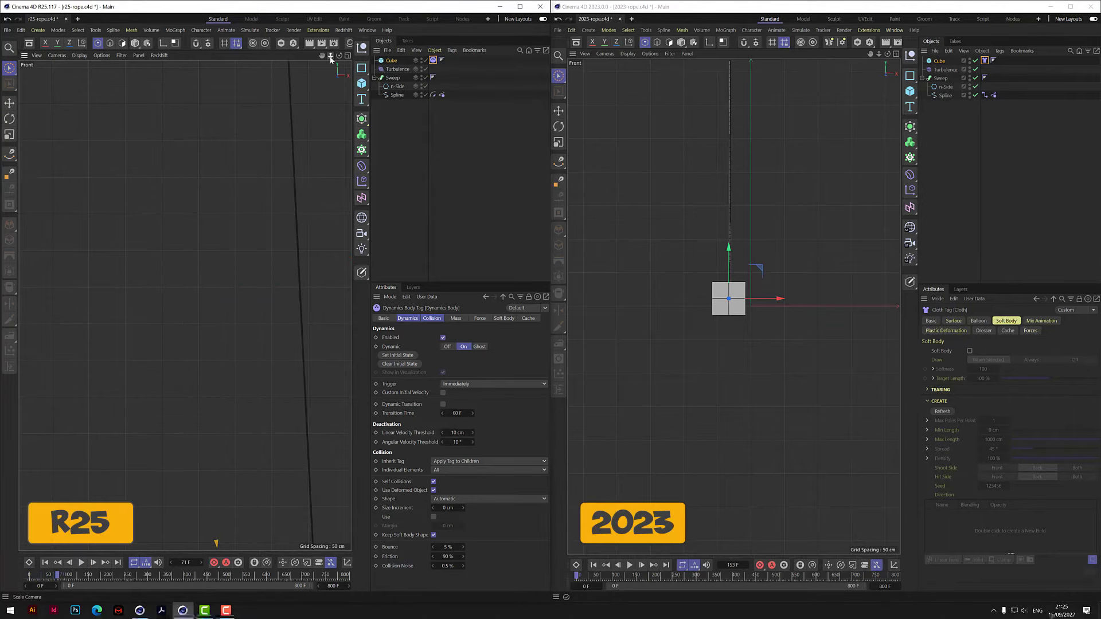
drag(331, 59, 275, 60)
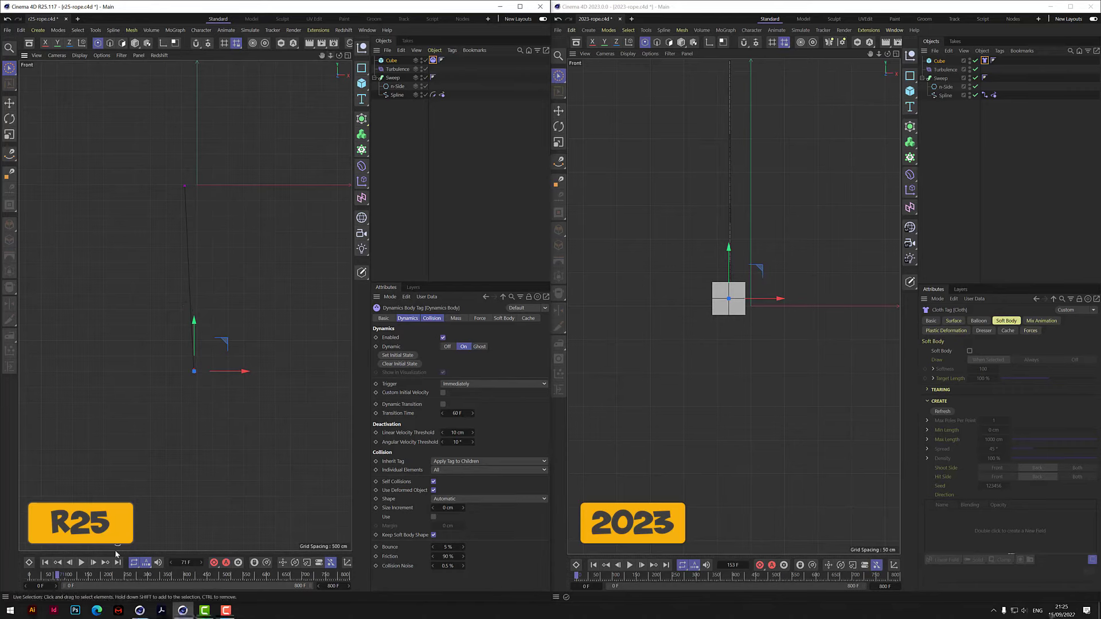
click(81, 565)
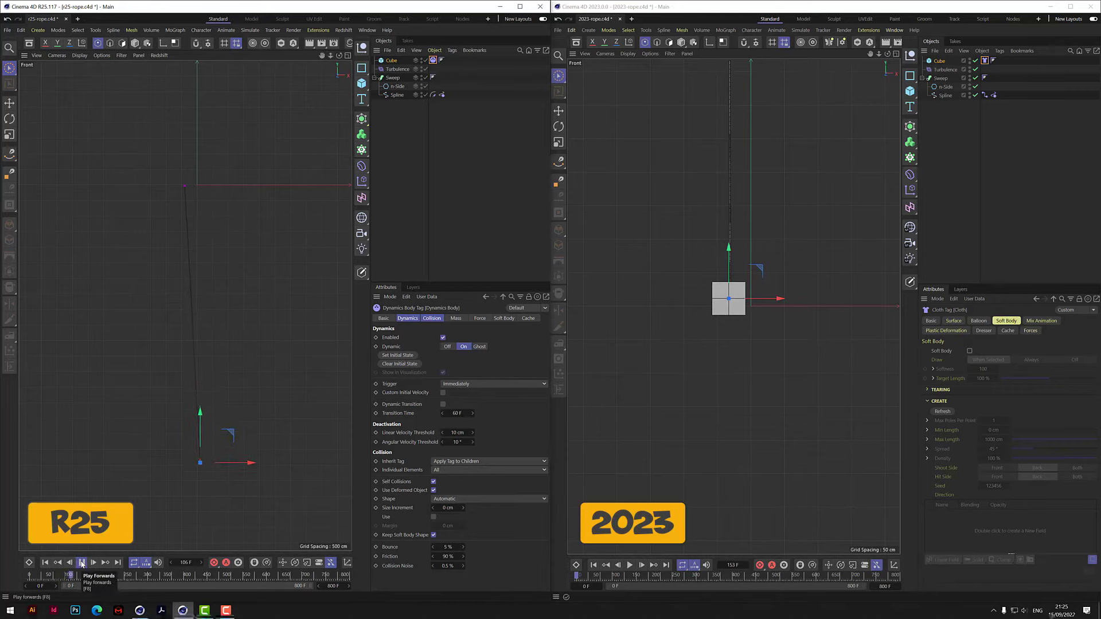
click(81, 565)
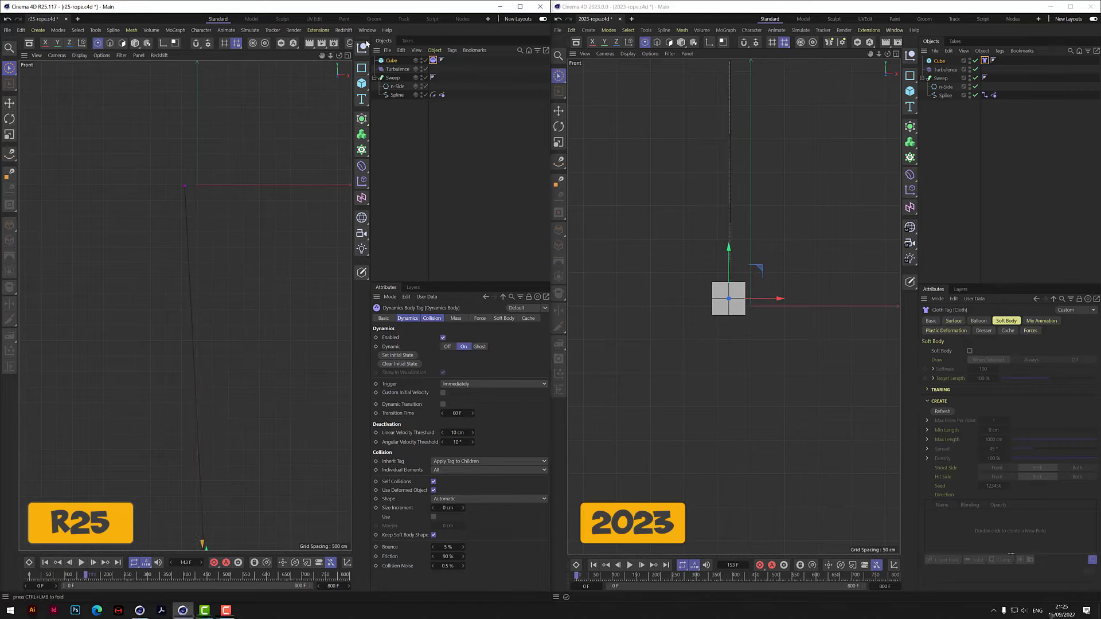
drag(322, 55, 163, 364)
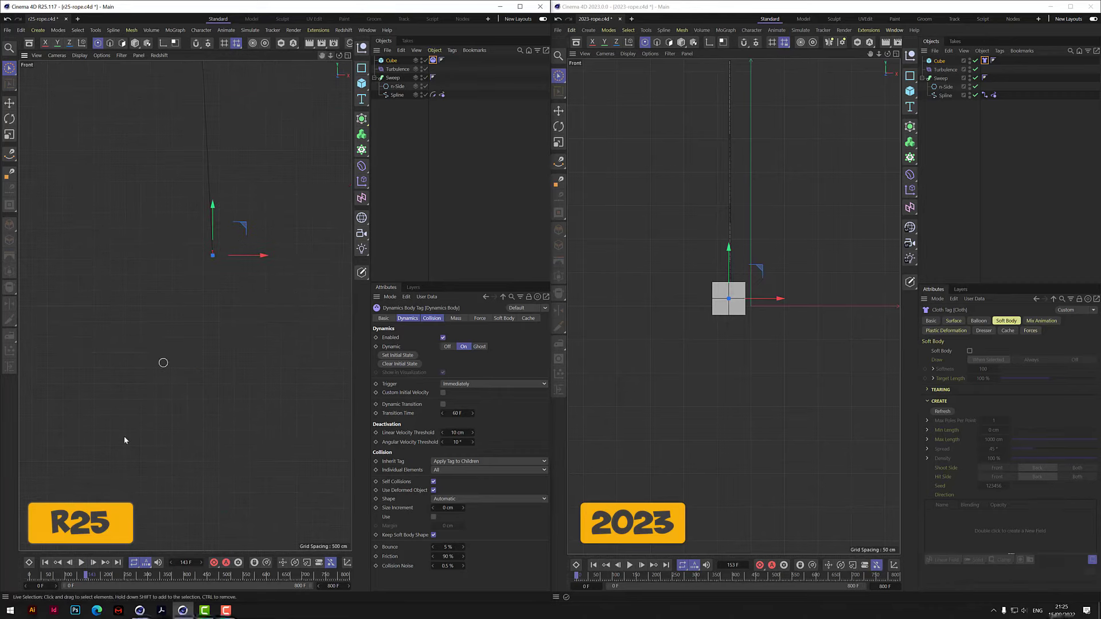
click(82, 563)
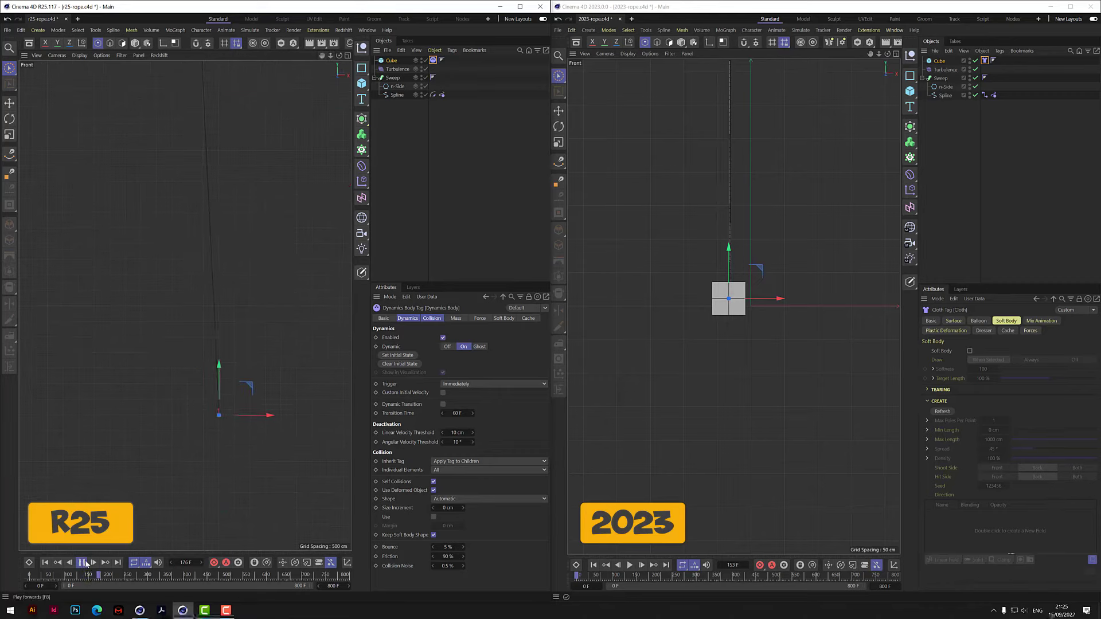
click(83, 563)
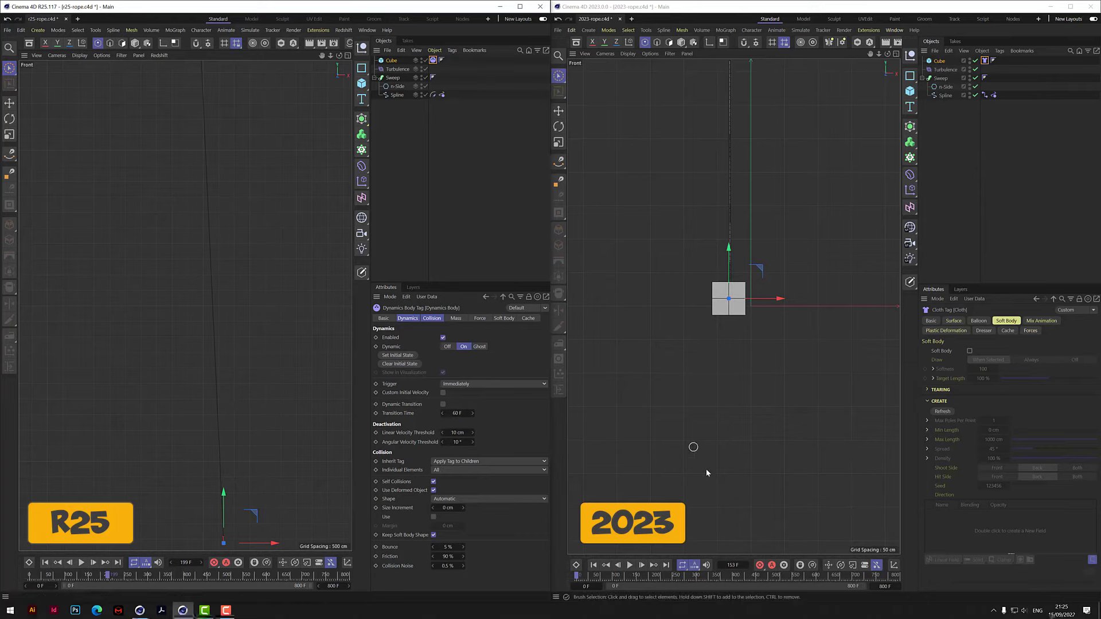
Play the 2023 simulation to examine how the cube hangs from the rope, and stop it.
click(629, 566)
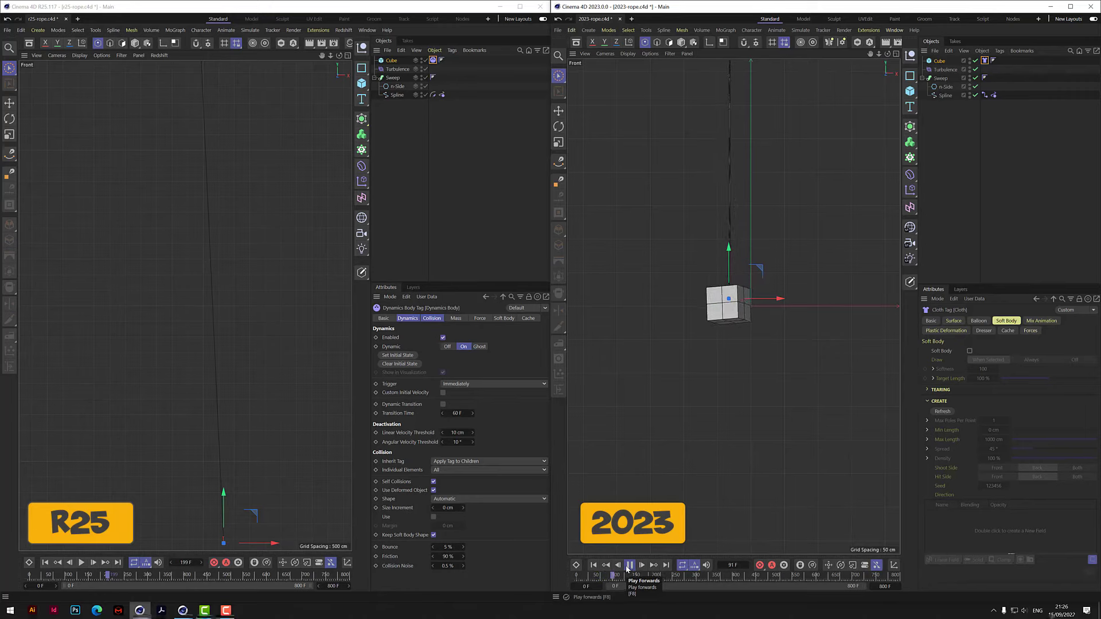
scroll(789, 315, up, 2)
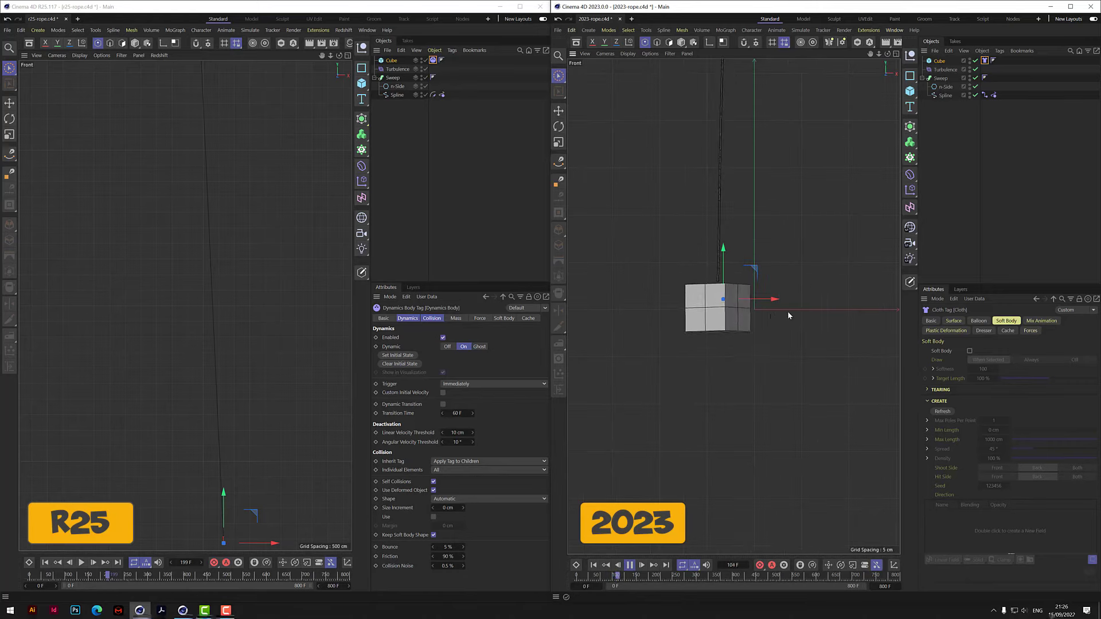
key(space)
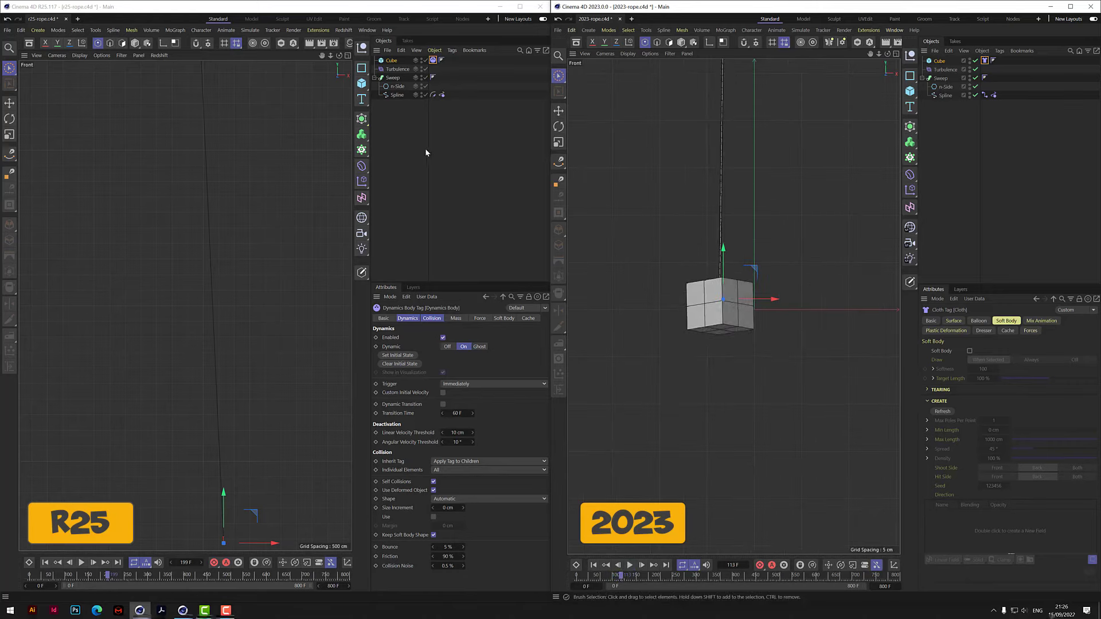
Replace the front view with the maximized perspective view in both versions.
click(897, 53)
click(729, 54)
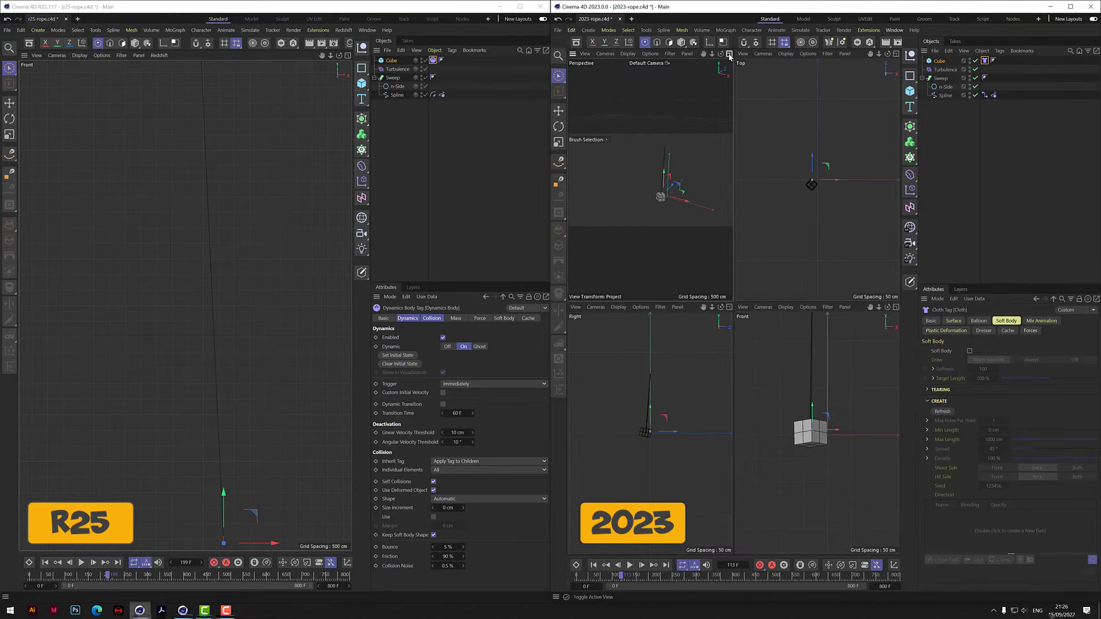
click(348, 55)
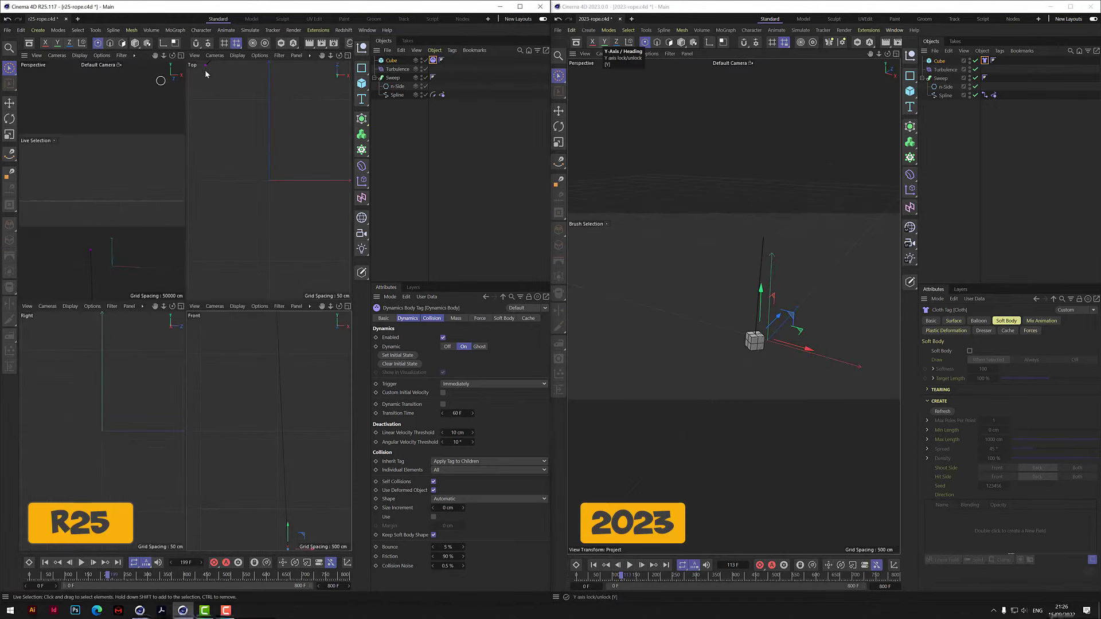
click(181, 55)
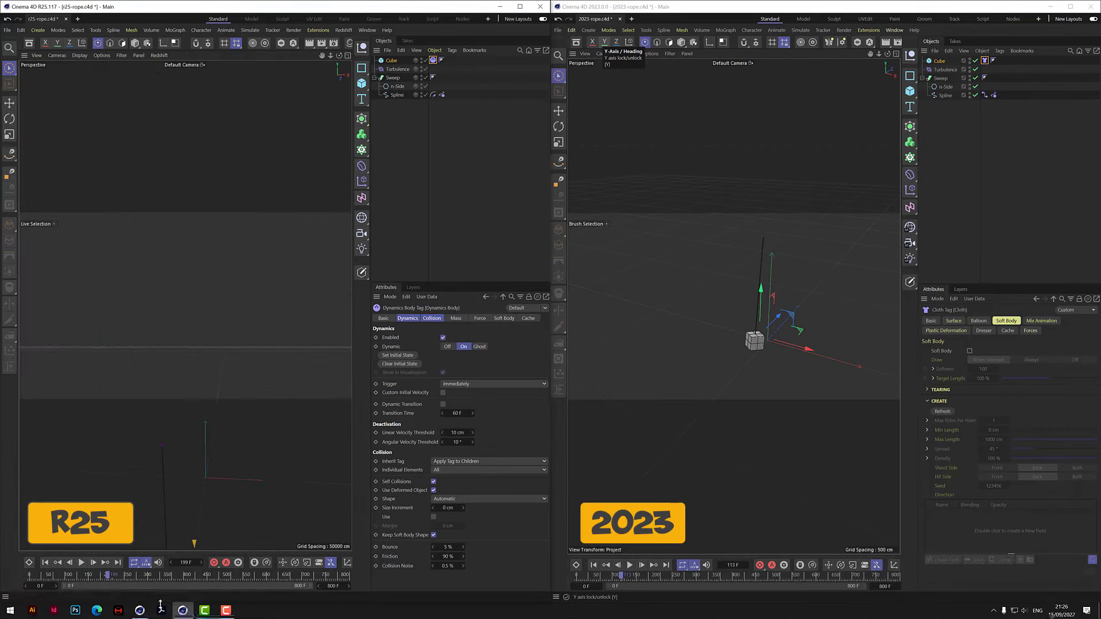
Rewind both animations to the start and play the R25 simulation in perspective to examine the rope's stretching.
click(46, 563)
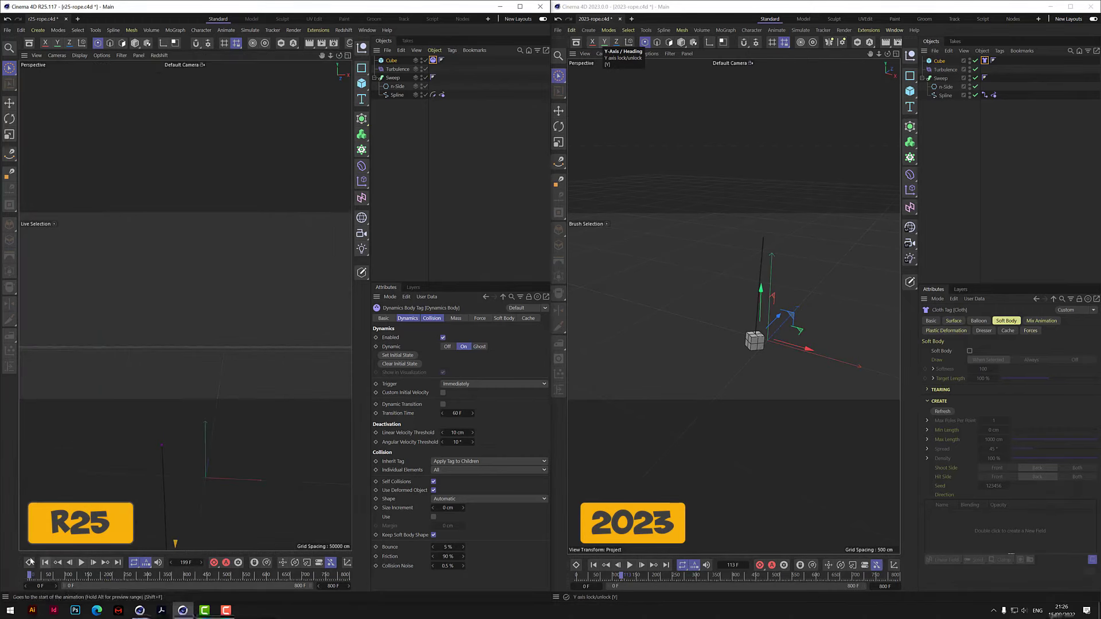
click(596, 566)
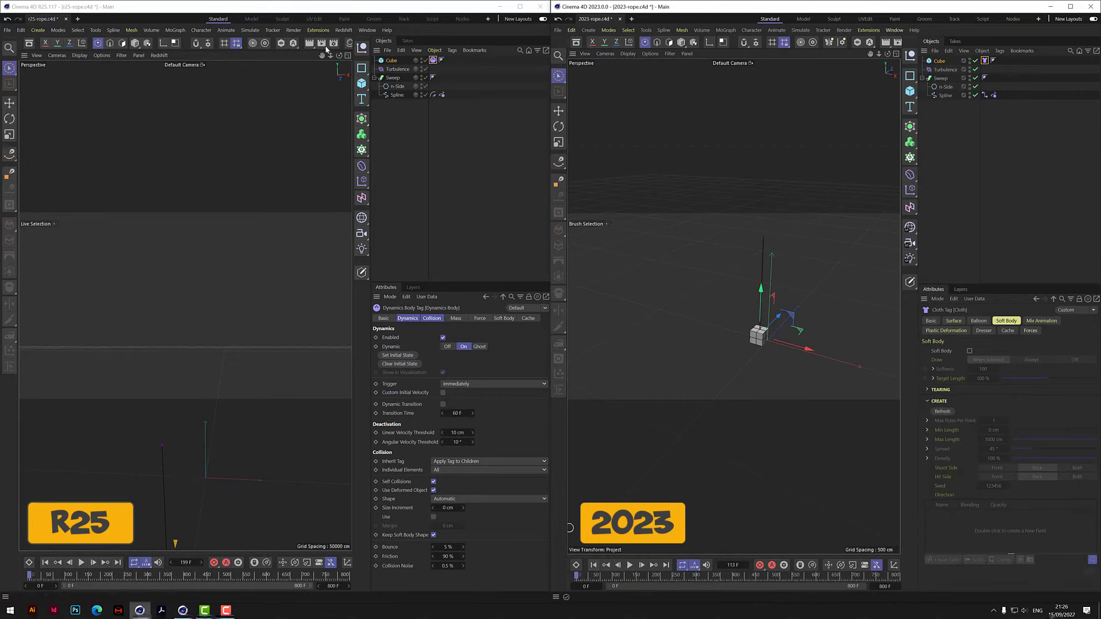
alt+drag(185, 305, 185, 306)
drag(339, 57, 332, 60)
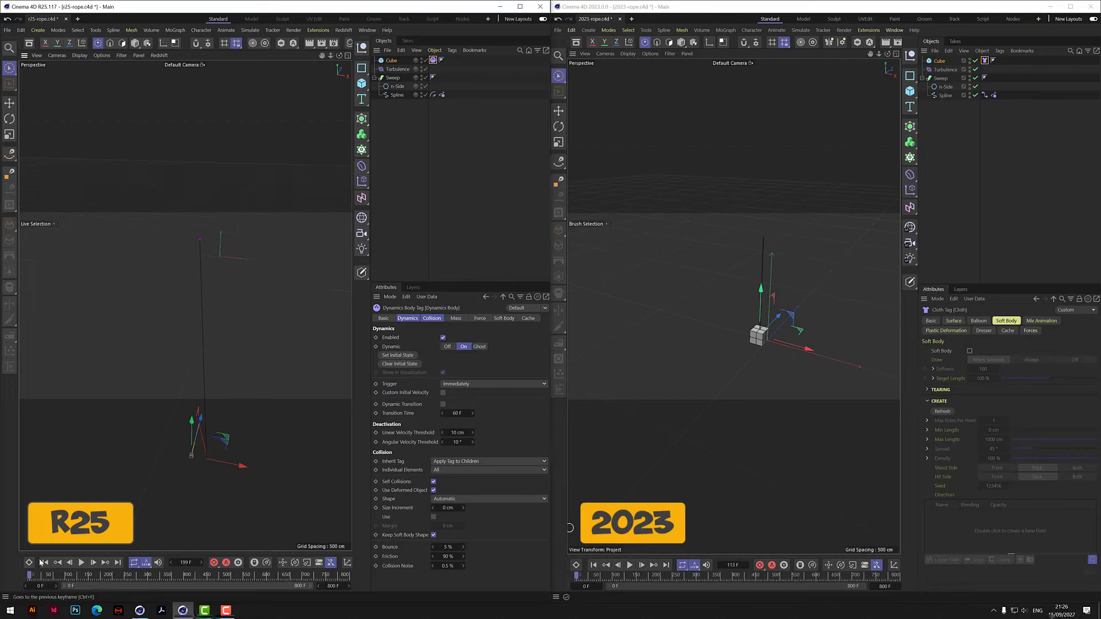
click(81, 563)
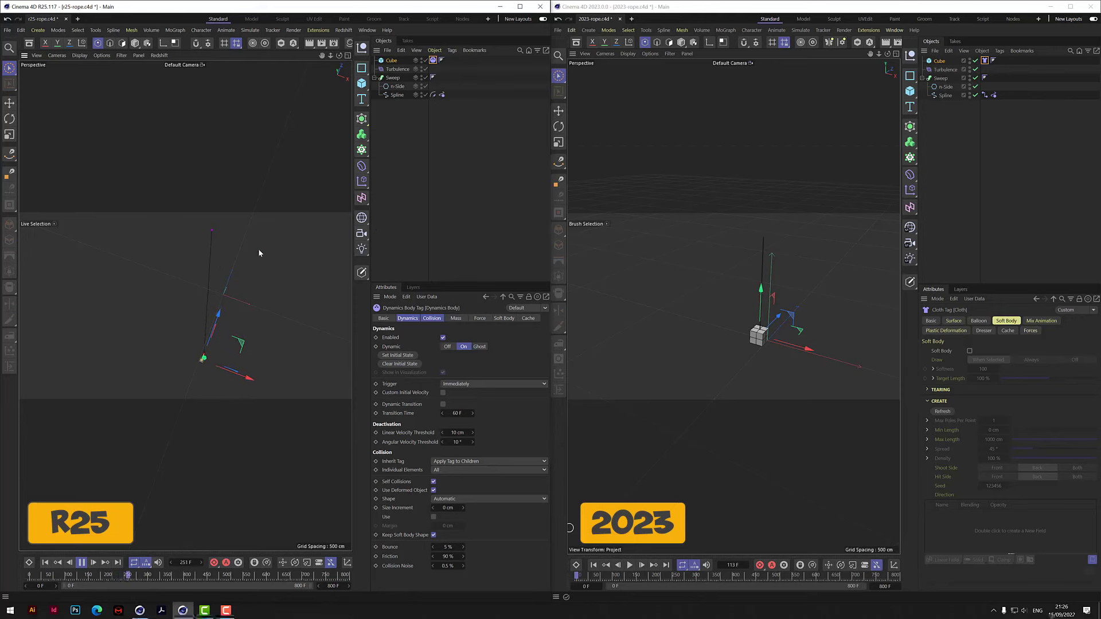
click(390, 168)
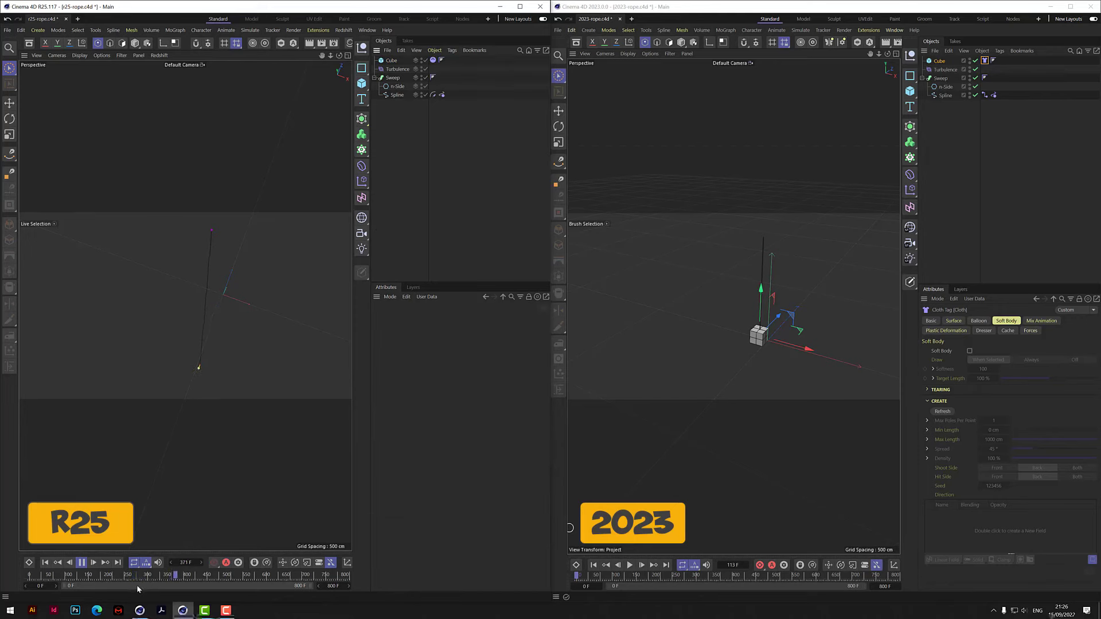
click(82, 563)
Set the R25 Spline Dynamics tag's Stiffness to 100%, Rubber to 0% and Drag to 0%.
click(442, 94)
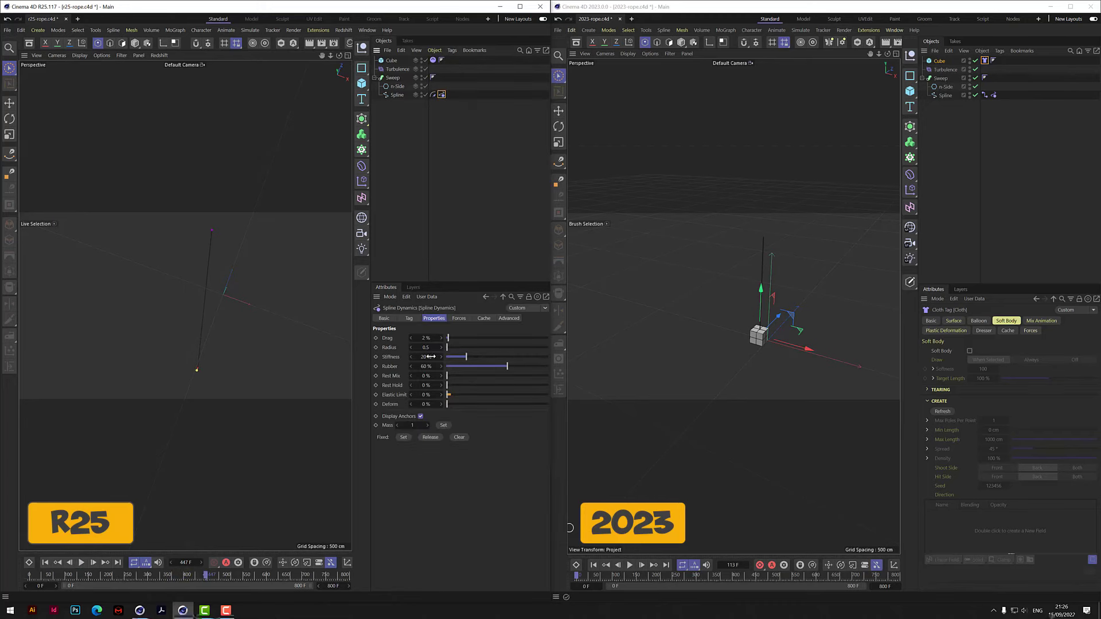
double_click(430, 357)
double_click(429, 366)
text(0)
double_click(430, 339)
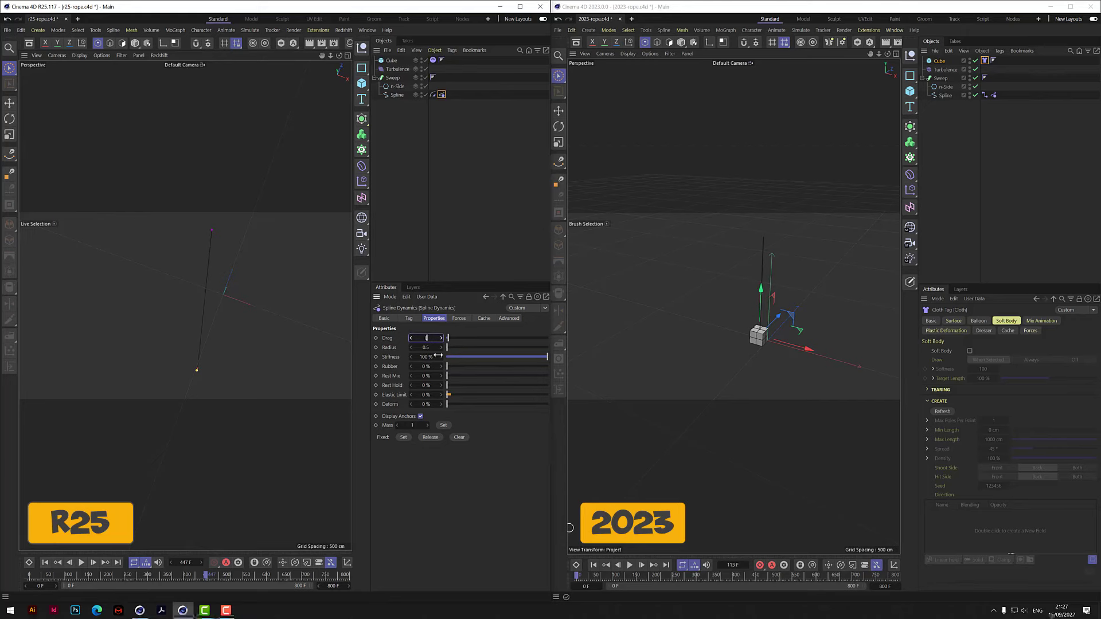
key(Return)
Check the R25 n-Side's radius and set the Spline Dynamics tag's Radius to 1.
click(397, 86)
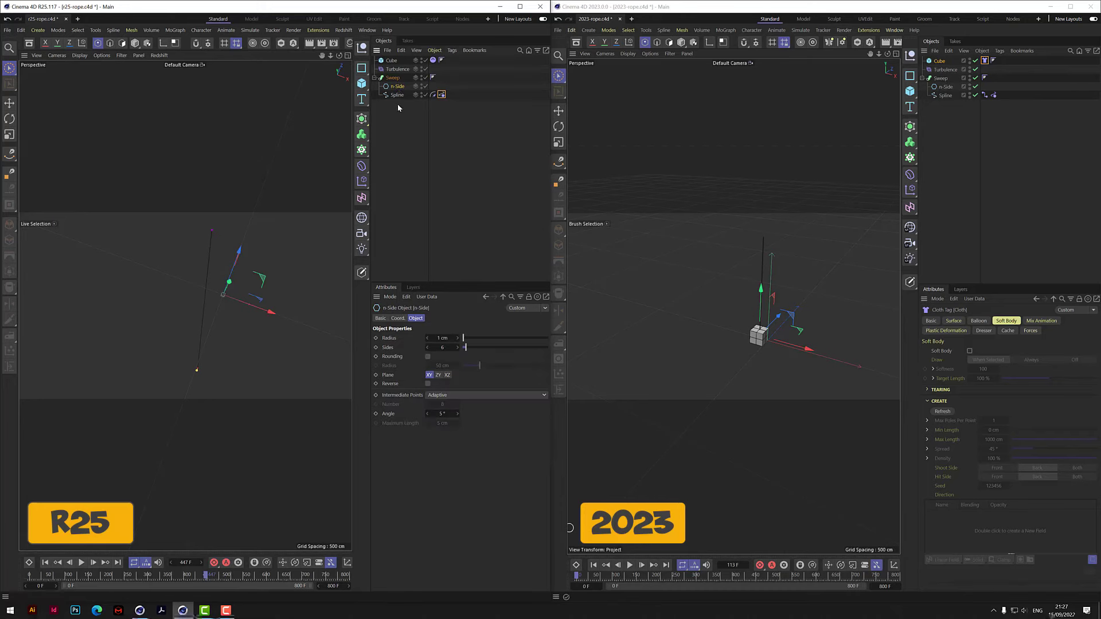
click(441, 95)
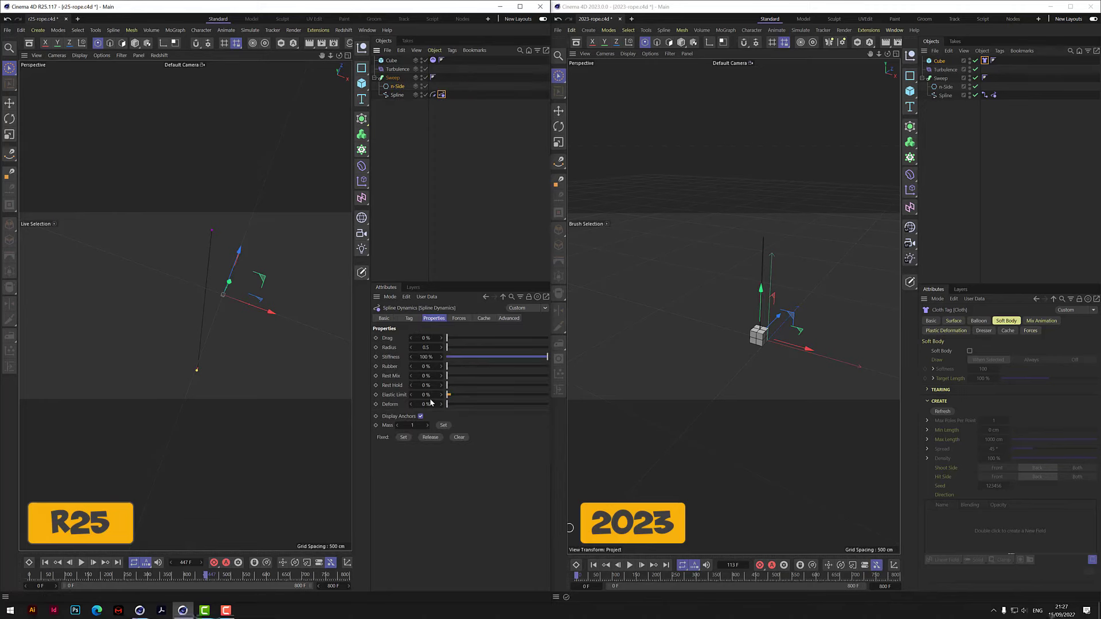
click(428, 348)
text(1)
Check the R25 Spline Dynamics tag's Forces settings and replay the simulation from the start to examine the rope.
click(459, 319)
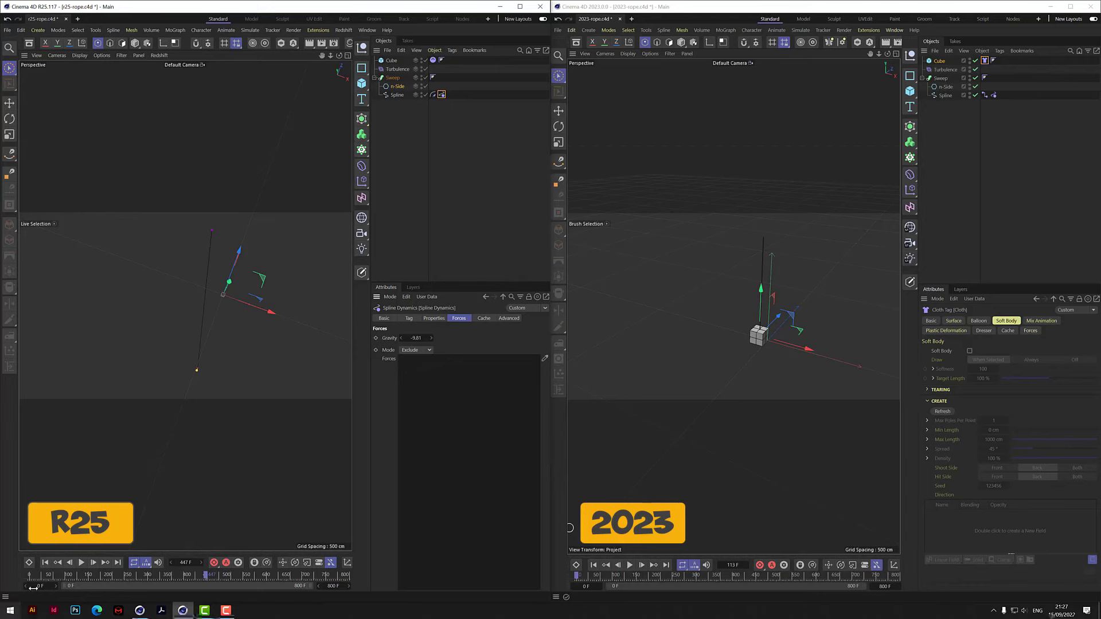
click(45, 563)
click(81, 563)
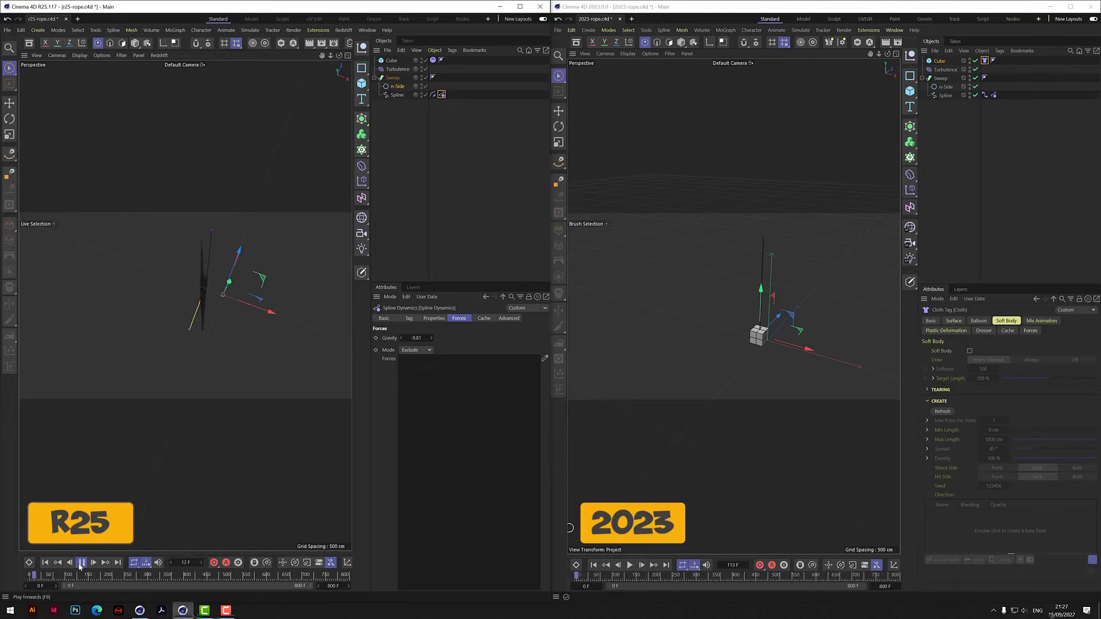
scroll(199, 300, up, 10)
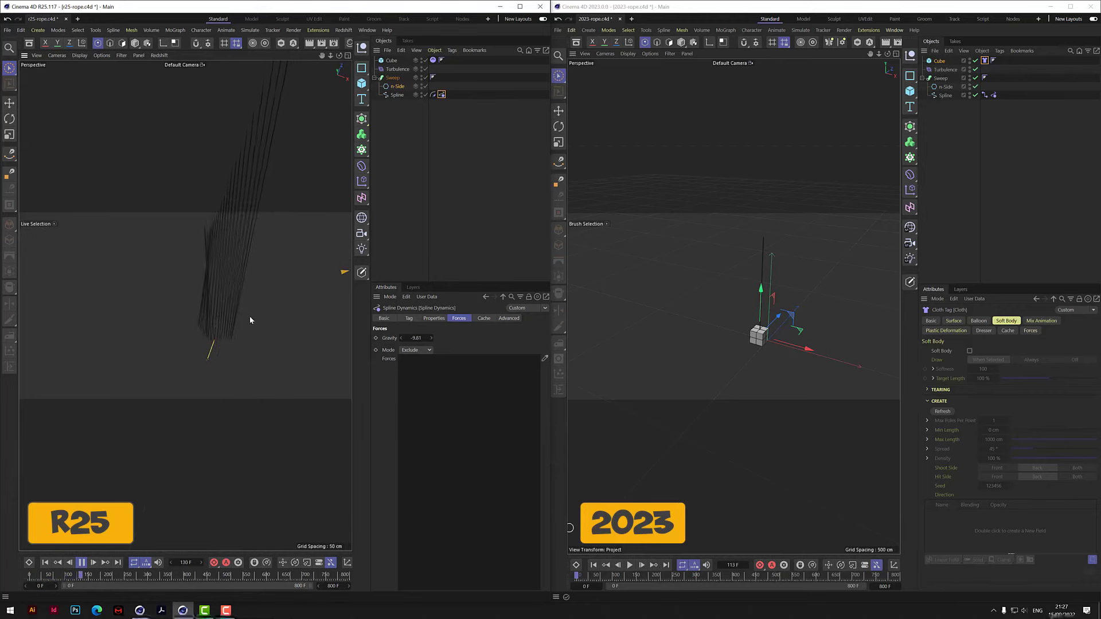
drag(339, 56, 360, 63)
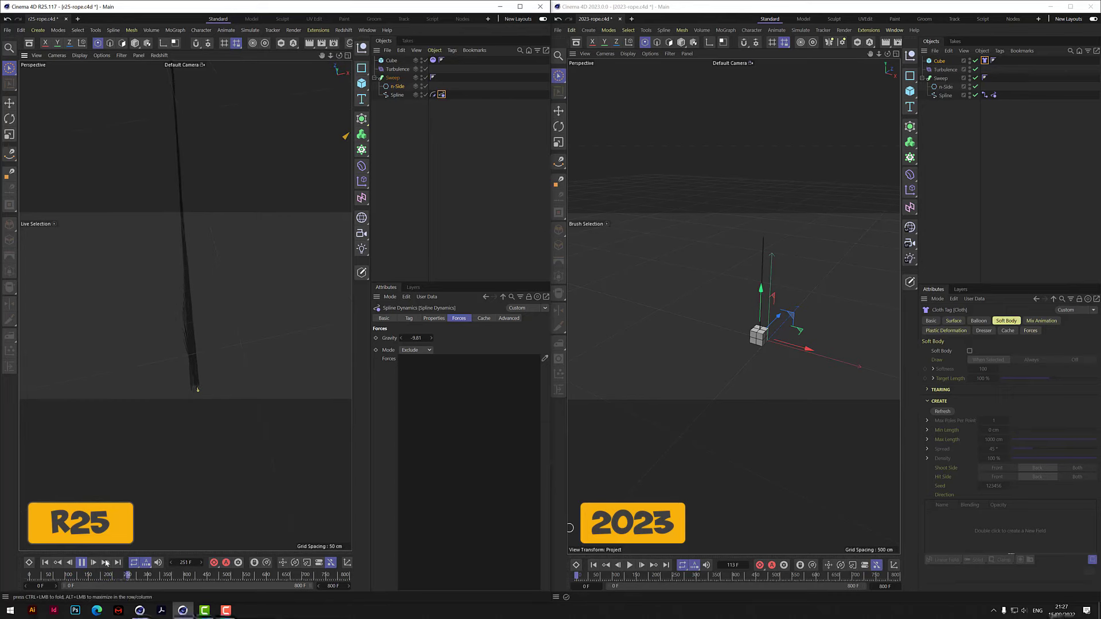
key(F8)
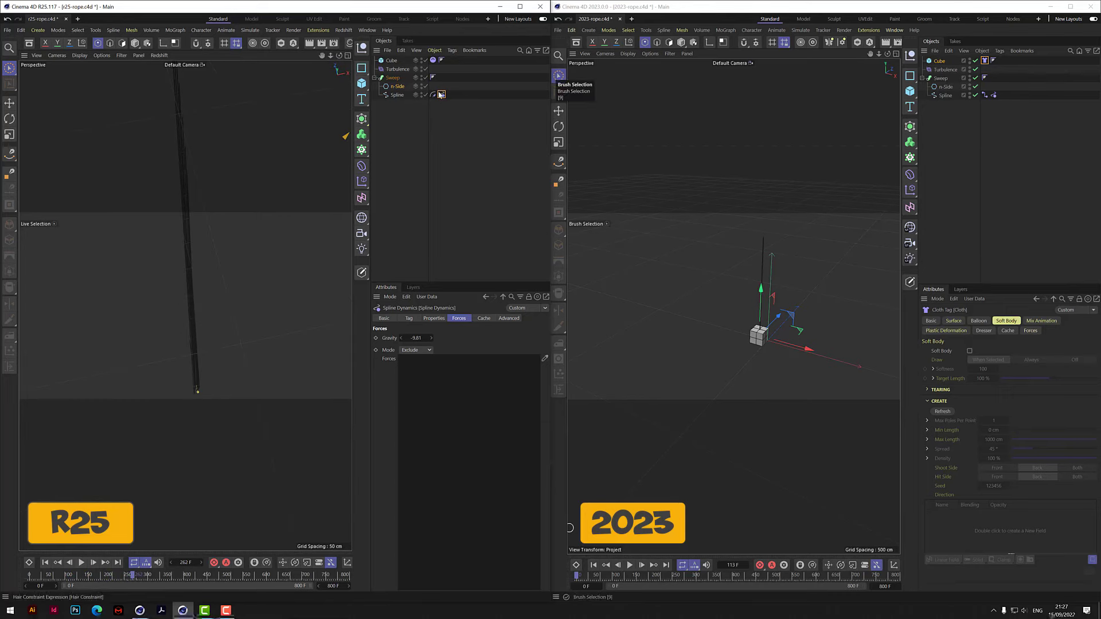
Set the R25 Spline Dynamics tag's Rubber to 3% and replay the simulation from the start to test it.
click(433, 318)
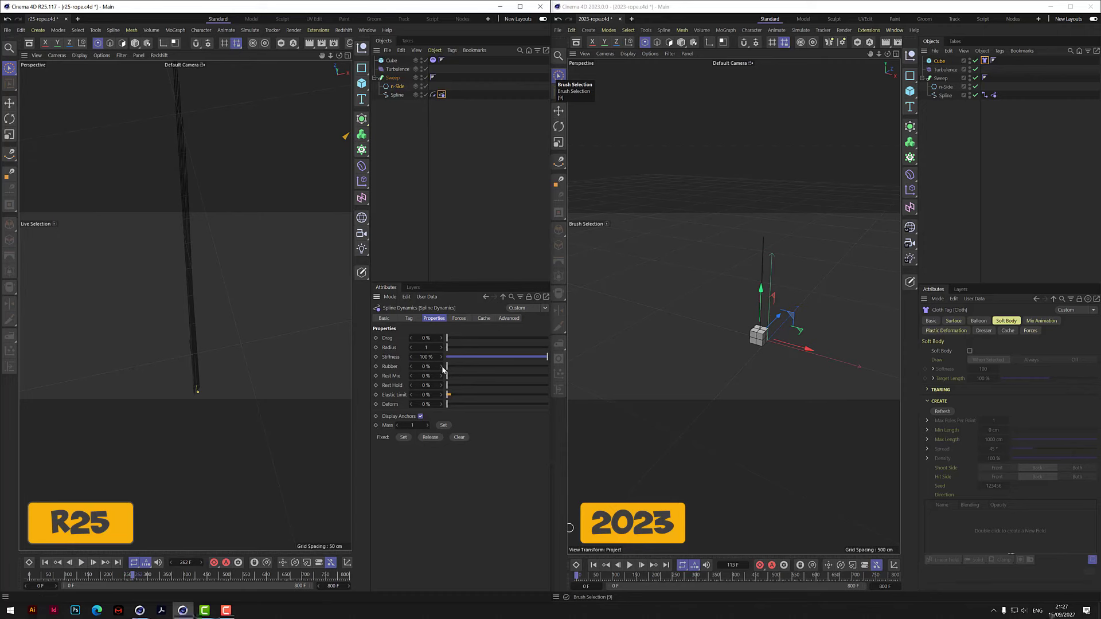
drag(443, 367, 444, 369)
click(46, 562)
click(82, 563)
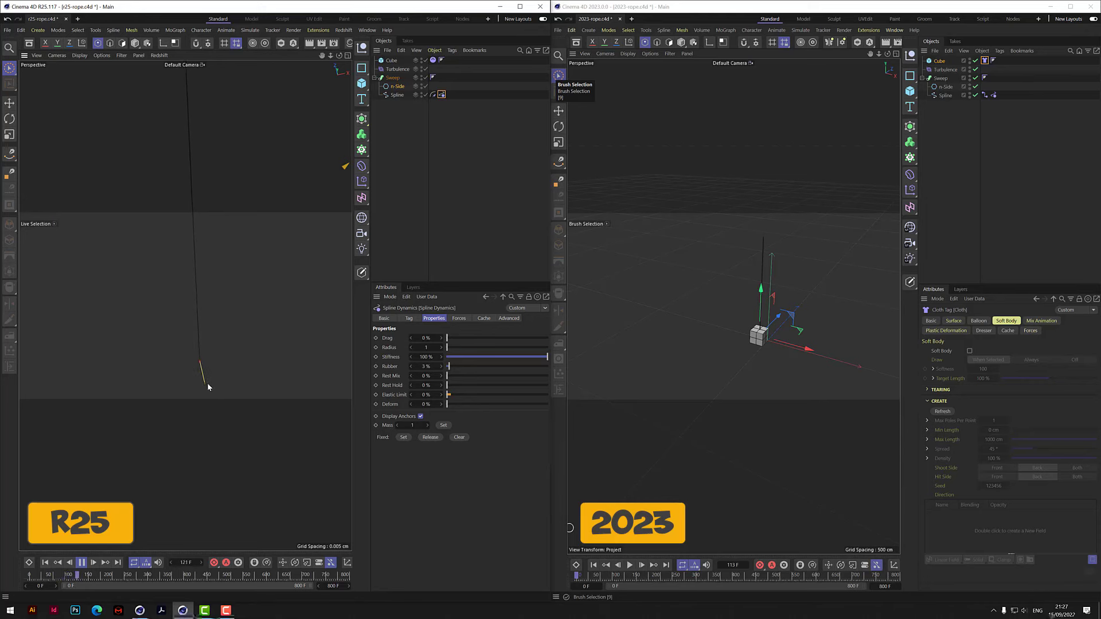
click(81, 562)
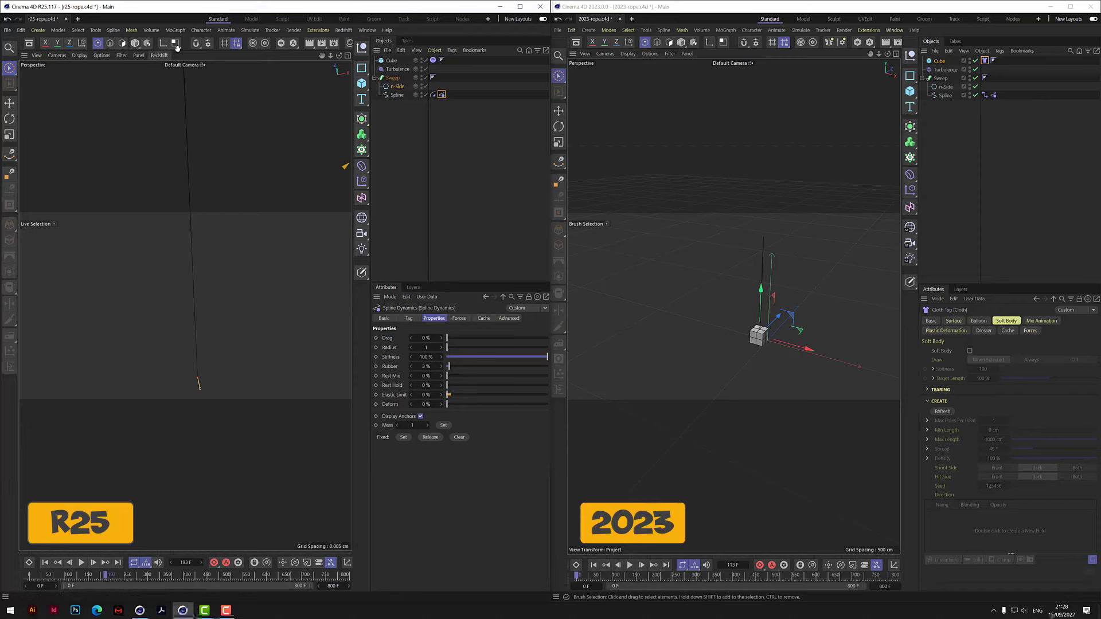
Add a Spring dynamics object to the R25 scene, placed between the Sweep and the Cube, and briefly test the playback.
click(249, 30)
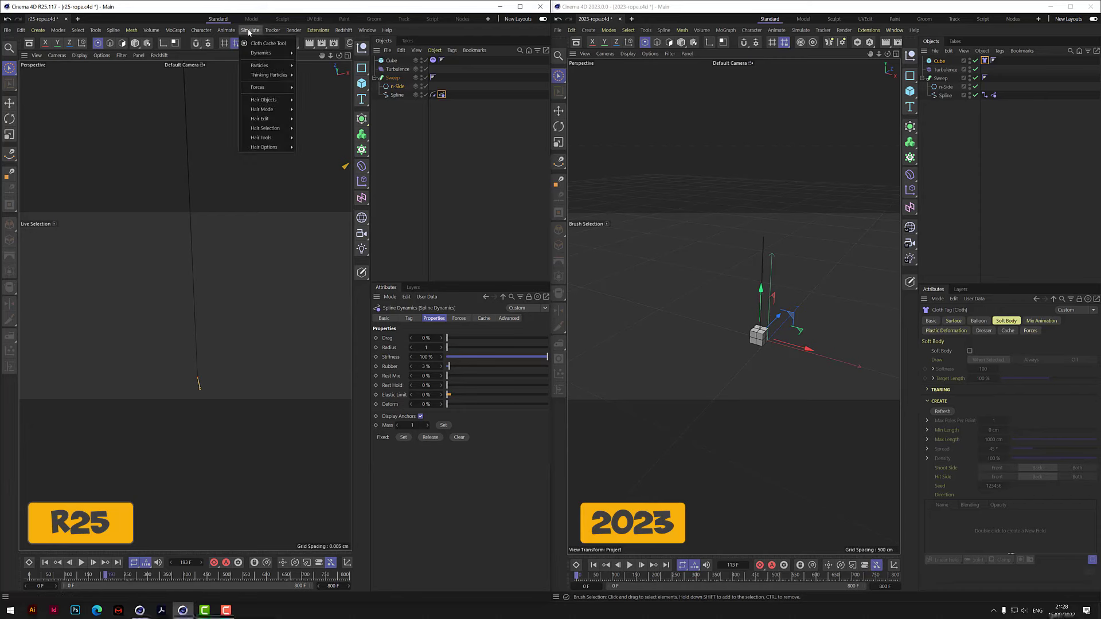
mouse_move(257, 52)
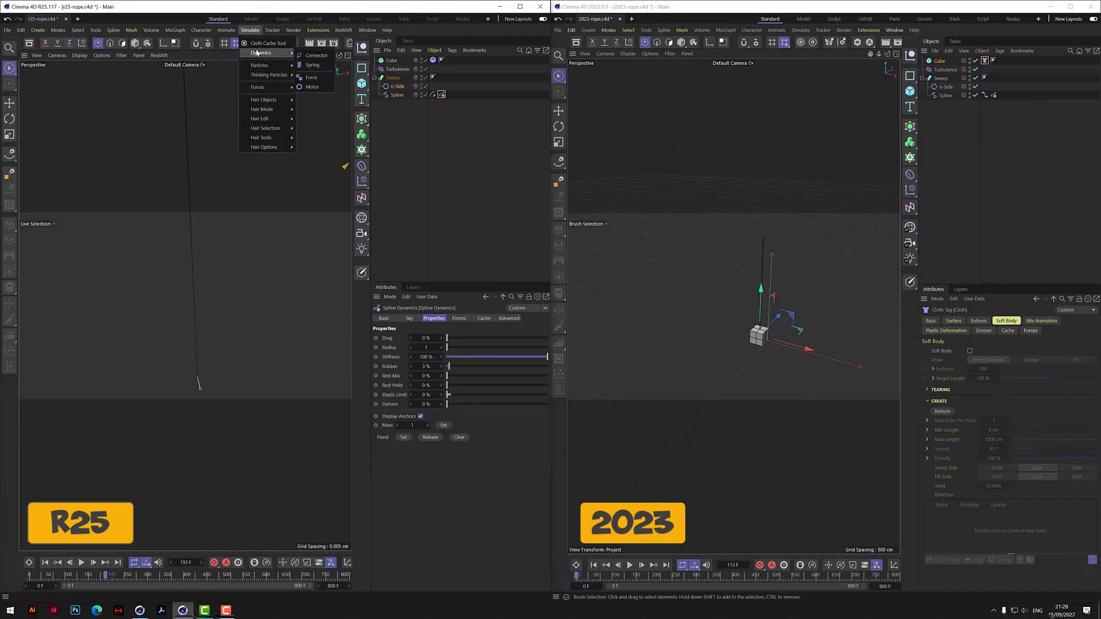
click(313, 66)
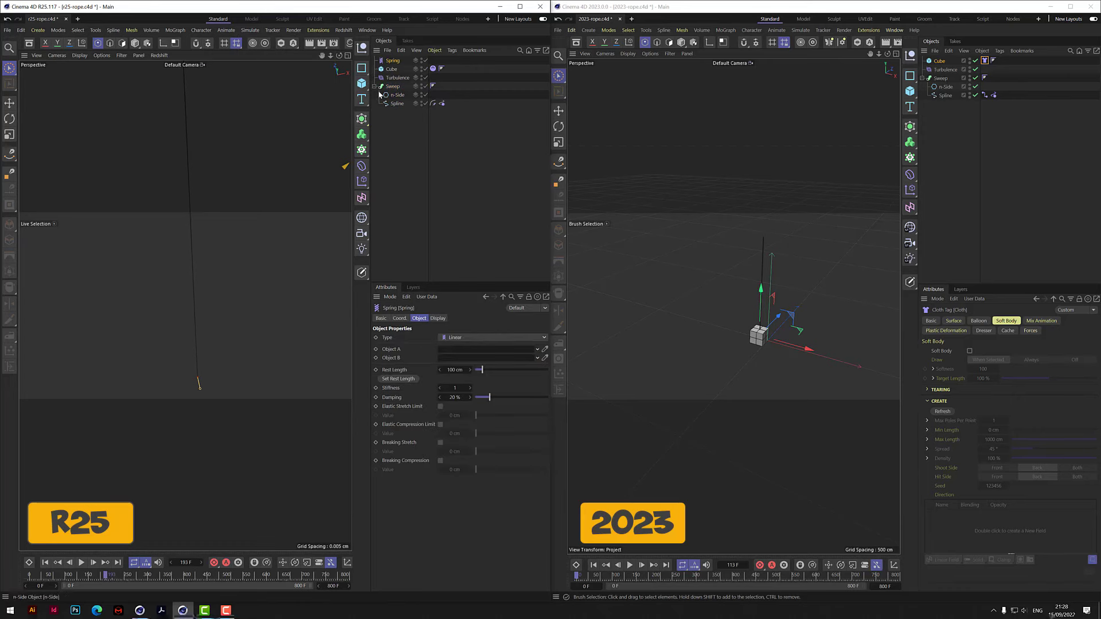
drag(394, 61, 393, 114)
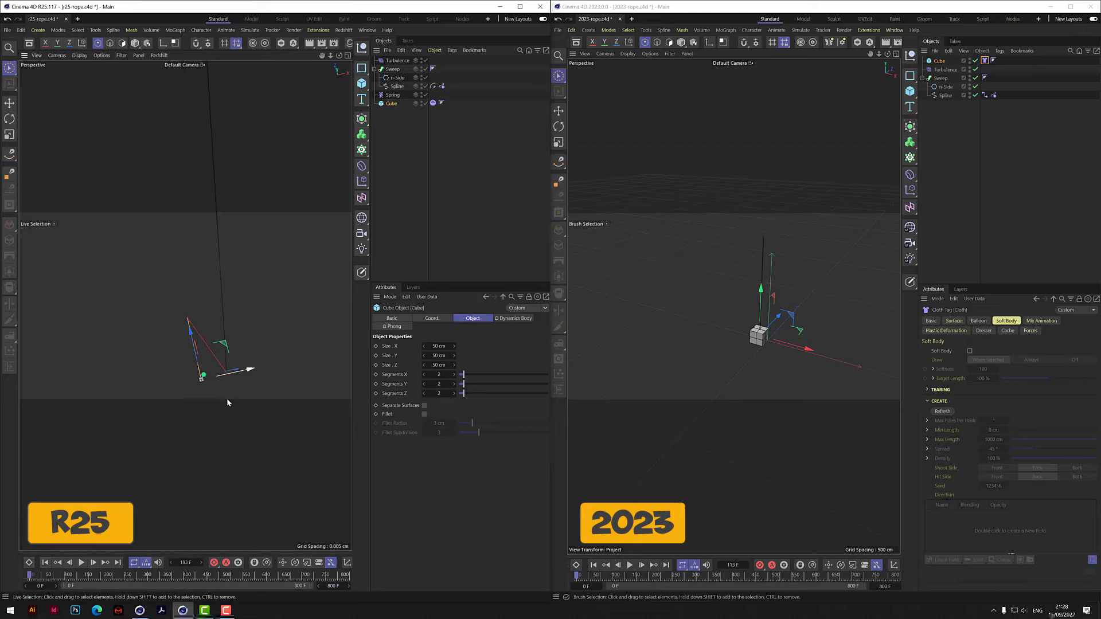
drag(229, 408, 192, 401)
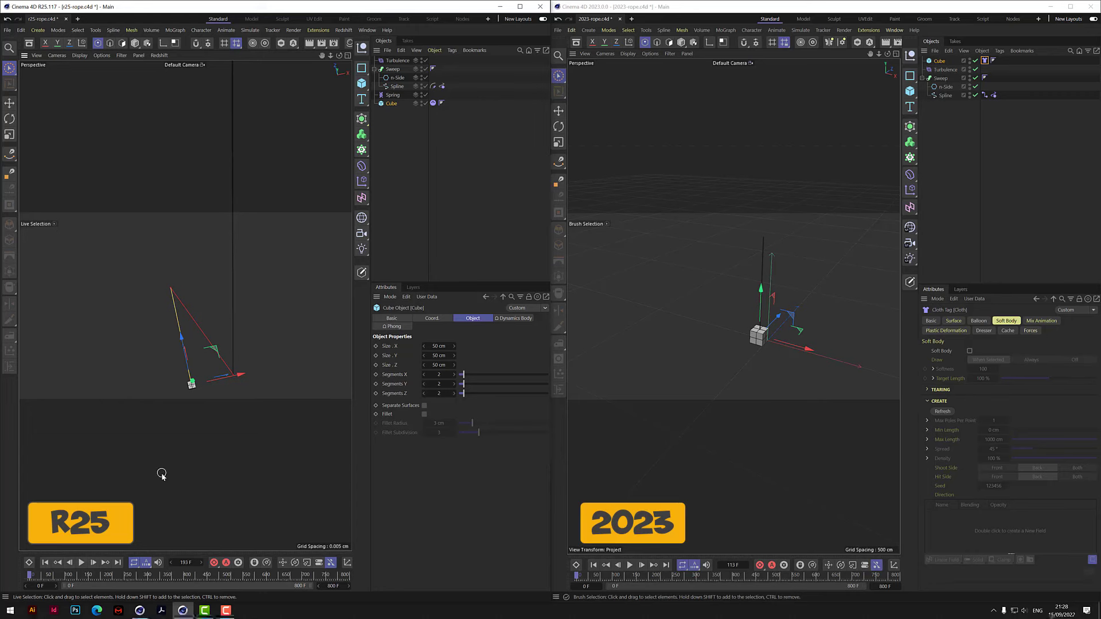
click(81, 565)
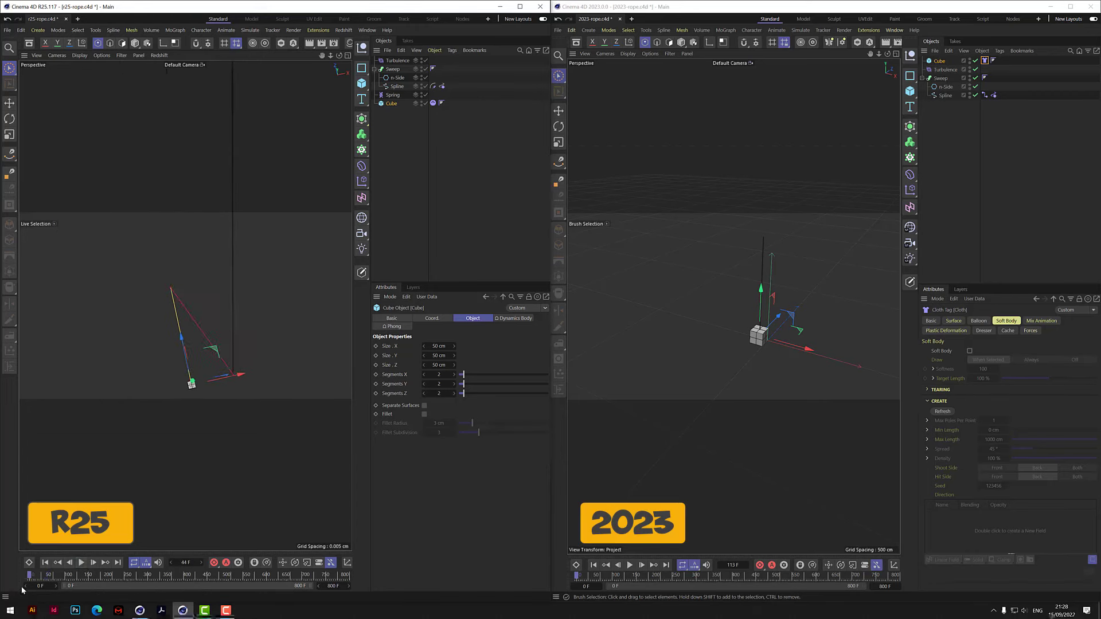
Assign the Spline as Object A and the Cube as Object B of the R25 Spring.
click(394, 95)
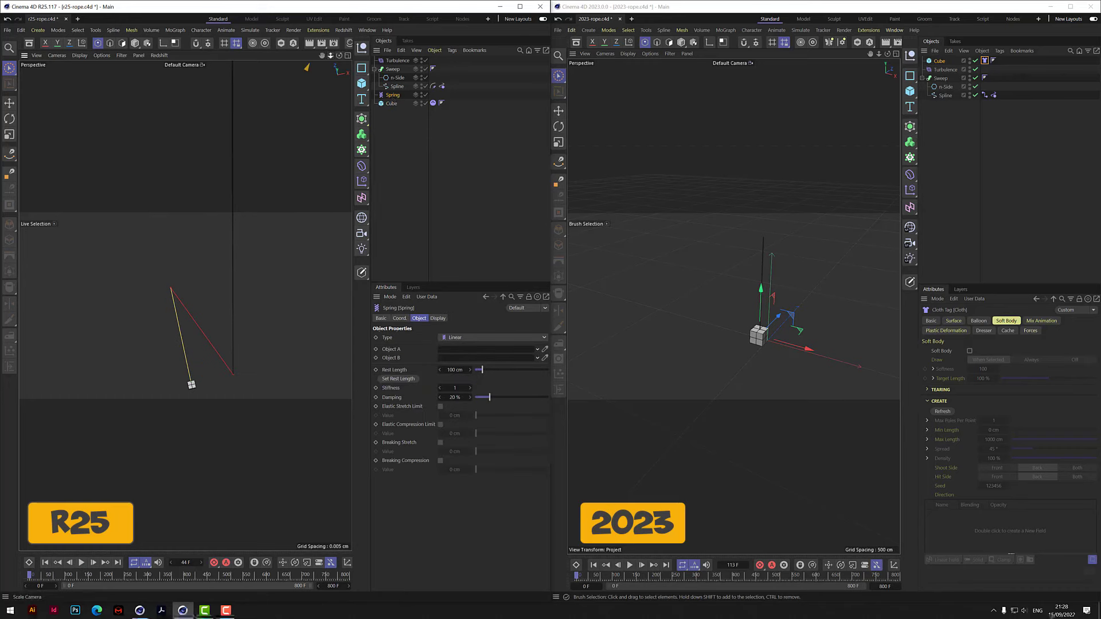
drag(330, 55, 185, 305)
drag(231, 95, 172, 481)
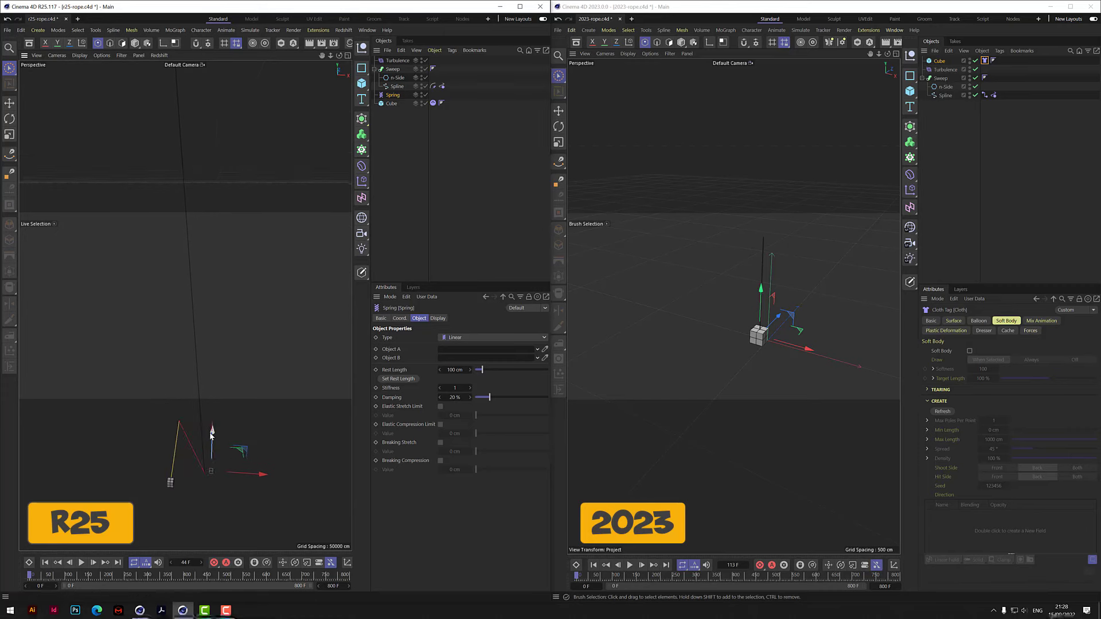
alt+middle_drag(185, 306, 174, 318)
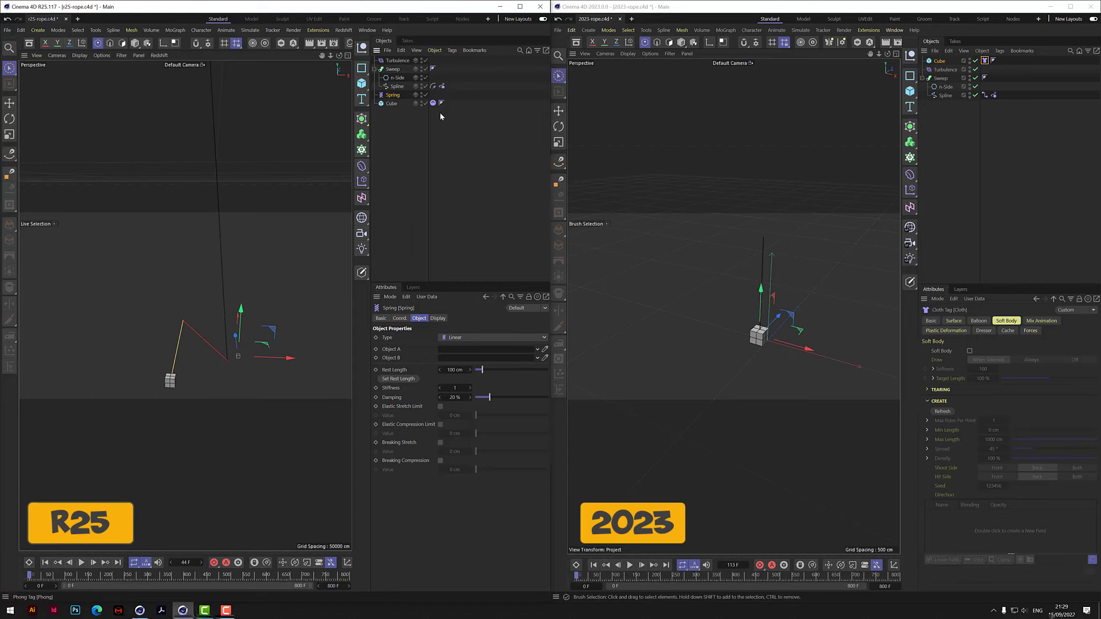
drag(400, 87, 450, 351)
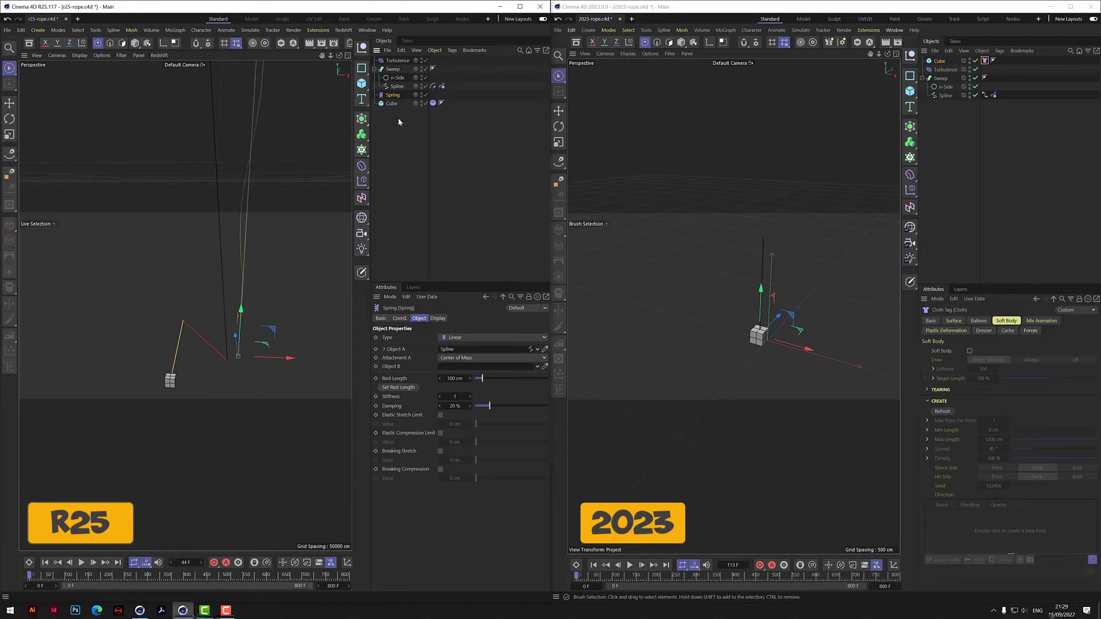
drag(390, 105, 461, 367)
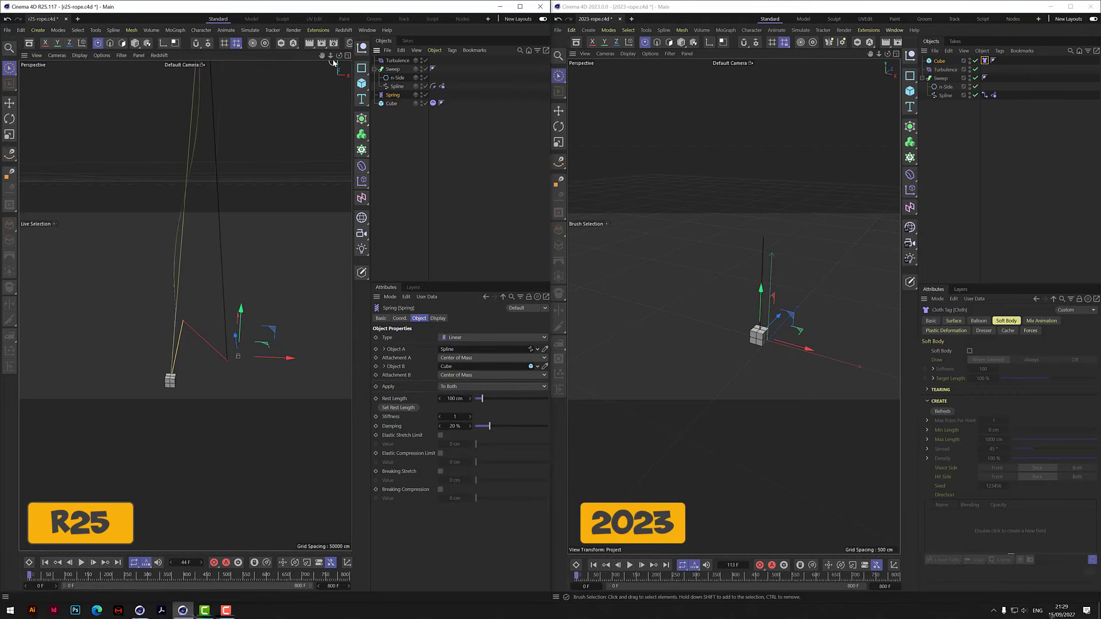
Play the R25 simulation and examine how the rope and cube behave with the Spring connecting them.
drag(330, 55, 186, 310)
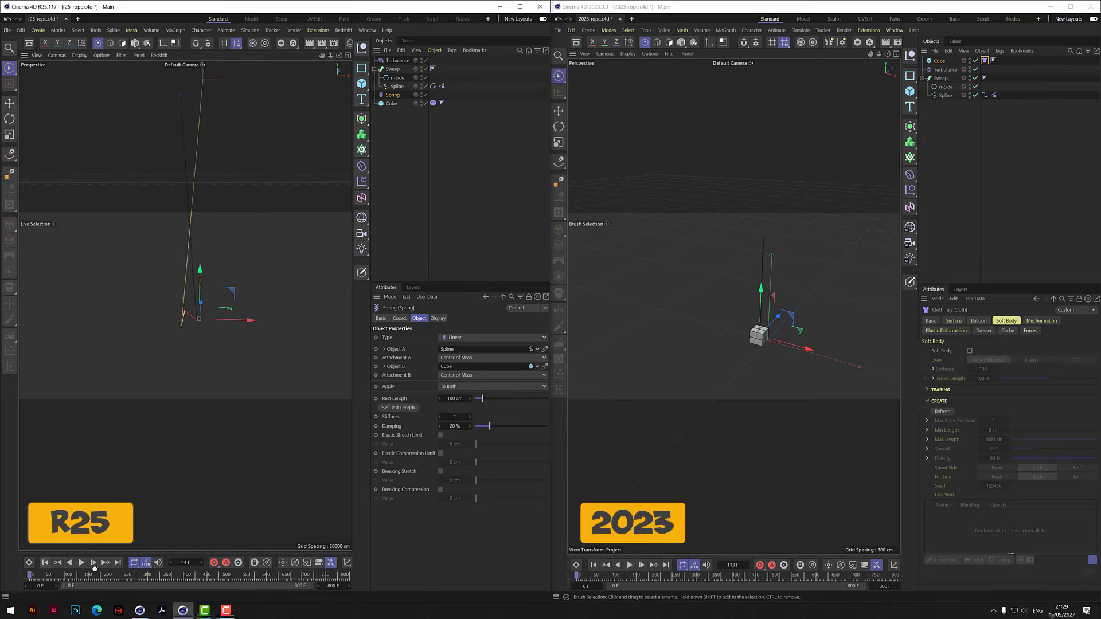
click(81, 562)
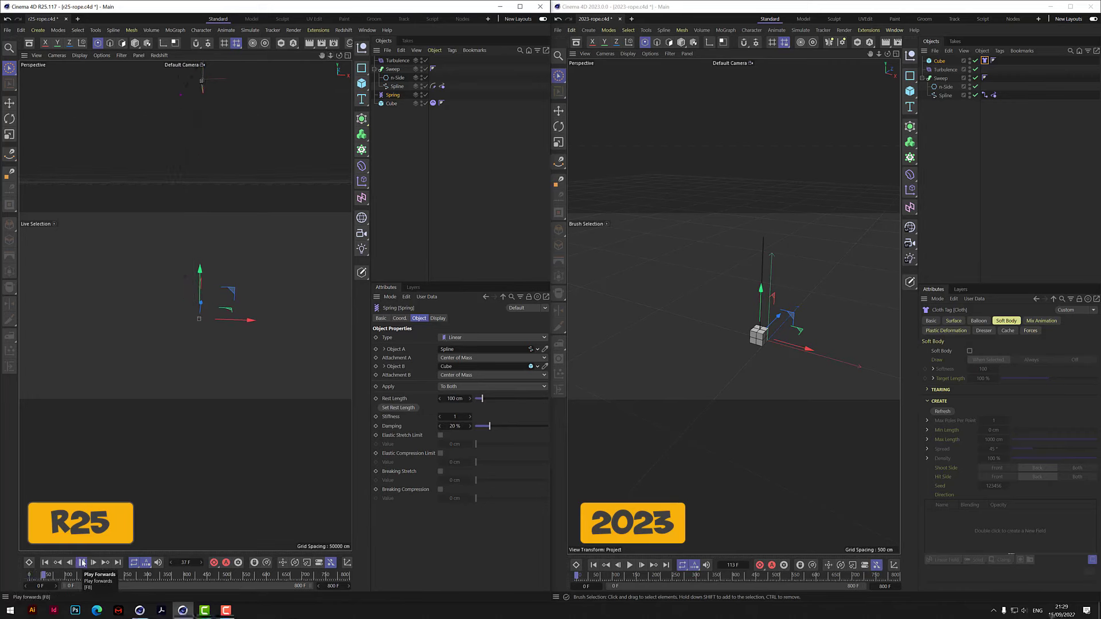
drag(322, 56, 184, 305)
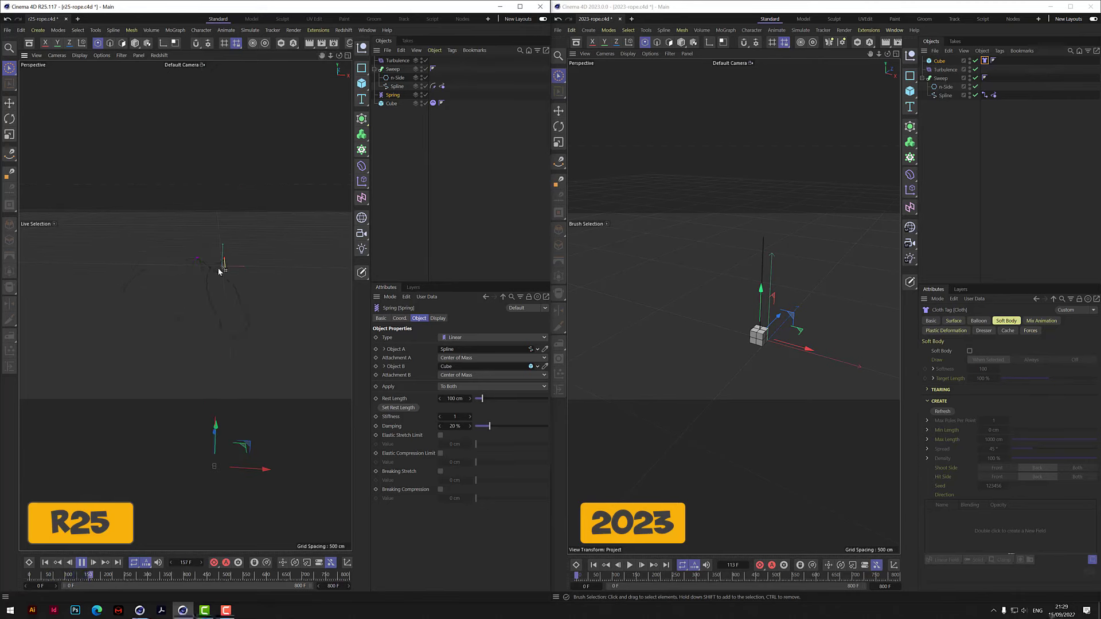
scroll(233, 258, up, 5)
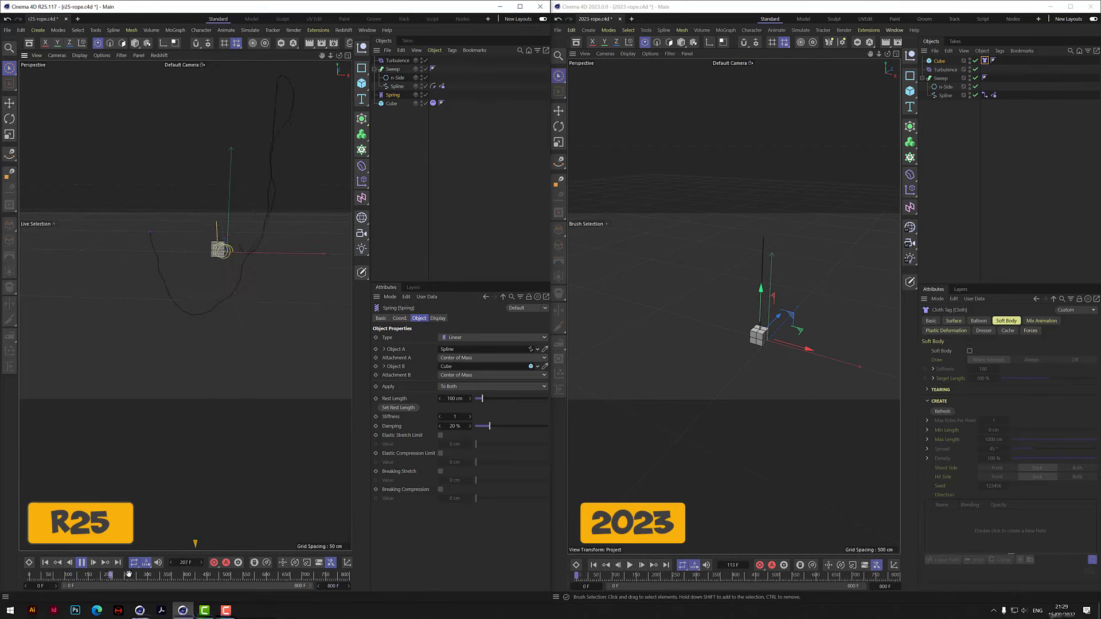
click(81, 563)
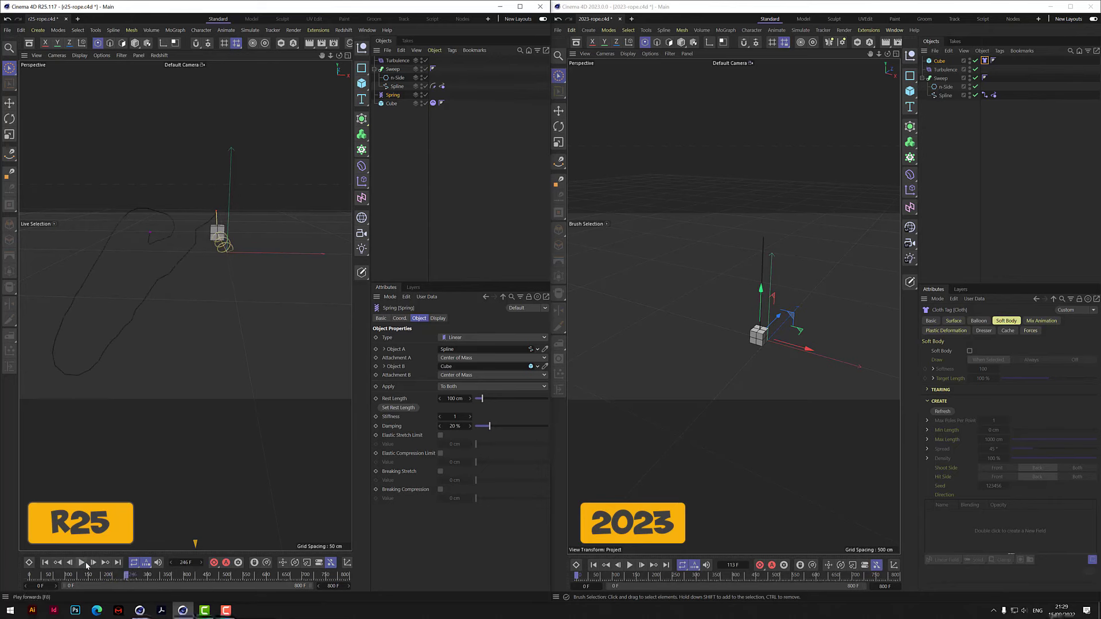
Rewind R25 to the start, capture the Spring's rest length from the current object positions and set its Stiffness to 5.
click(45, 562)
scroll(184, 305, down, 5)
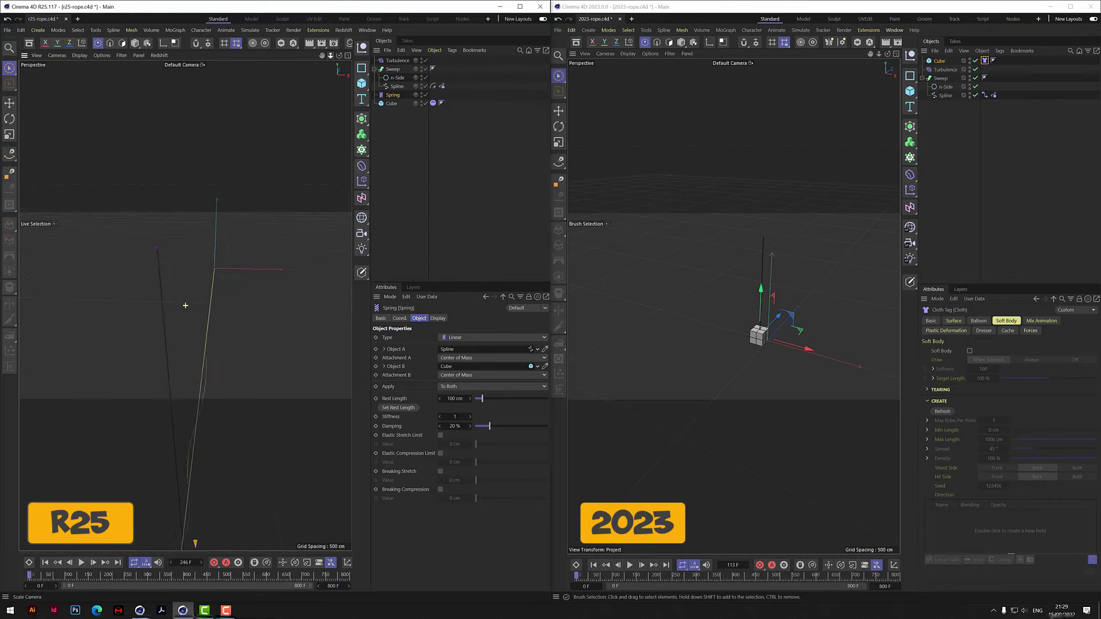
drag(322, 55, 337, 35)
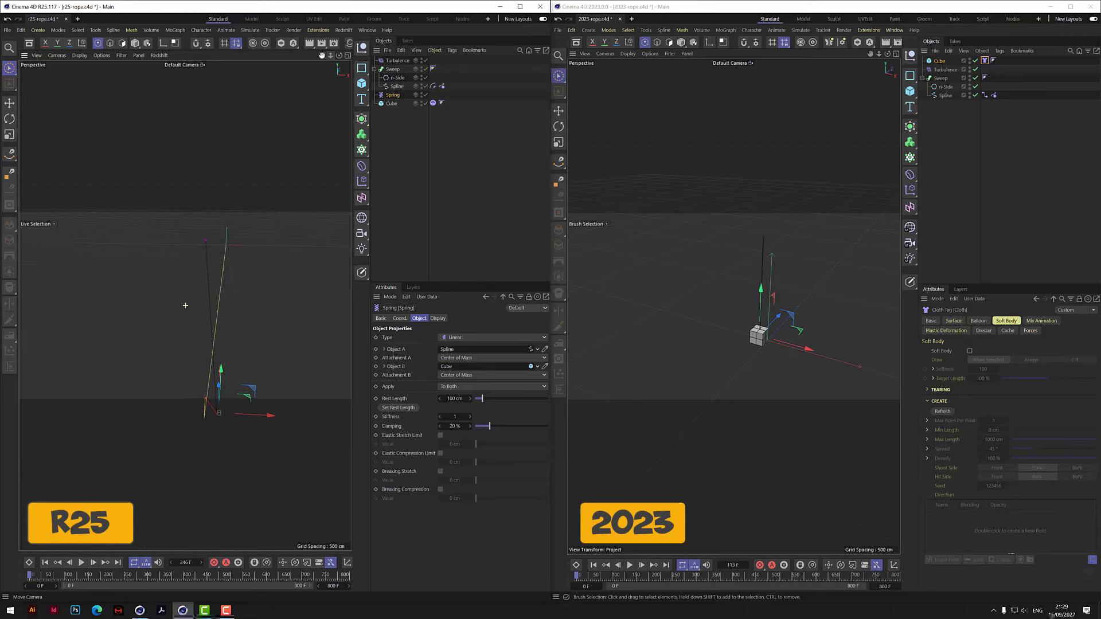
click(401, 411)
click(462, 415)
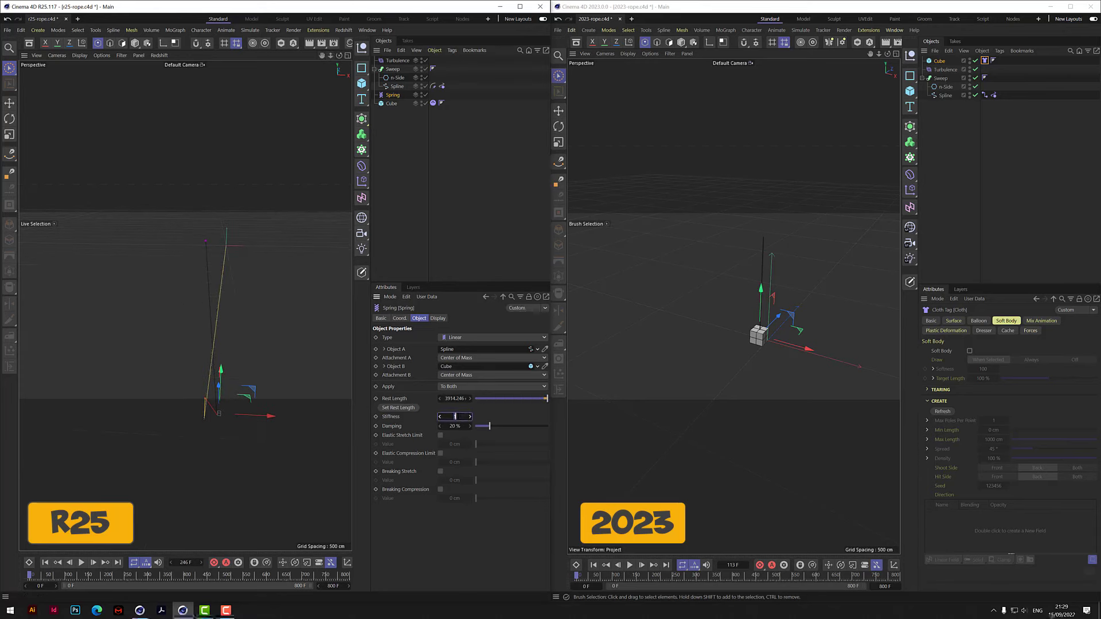
text(5)
Replay the R25 simulation from the start and examine up close how the cube hangs from the rope's end.
click(45, 563)
click(81, 563)
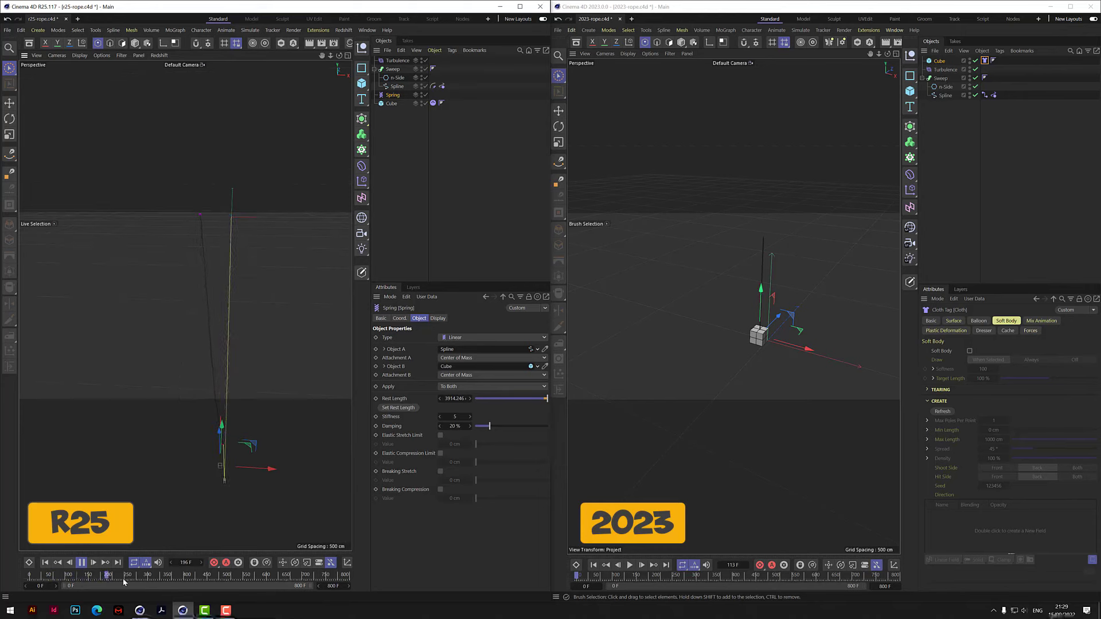
click(82, 563)
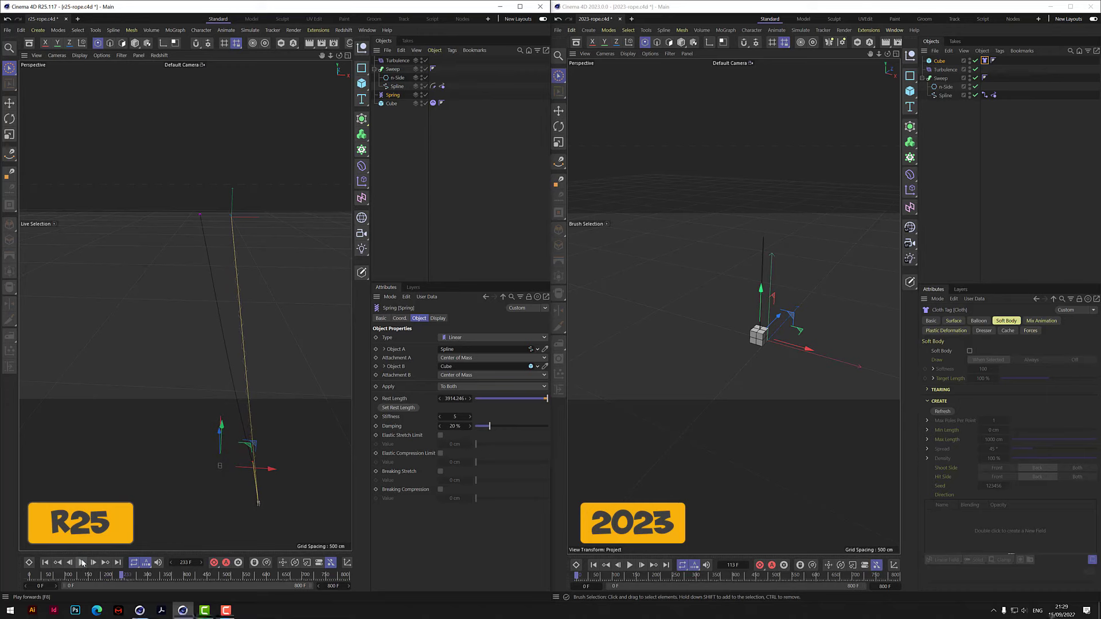
scroll(226, 507, up, 3)
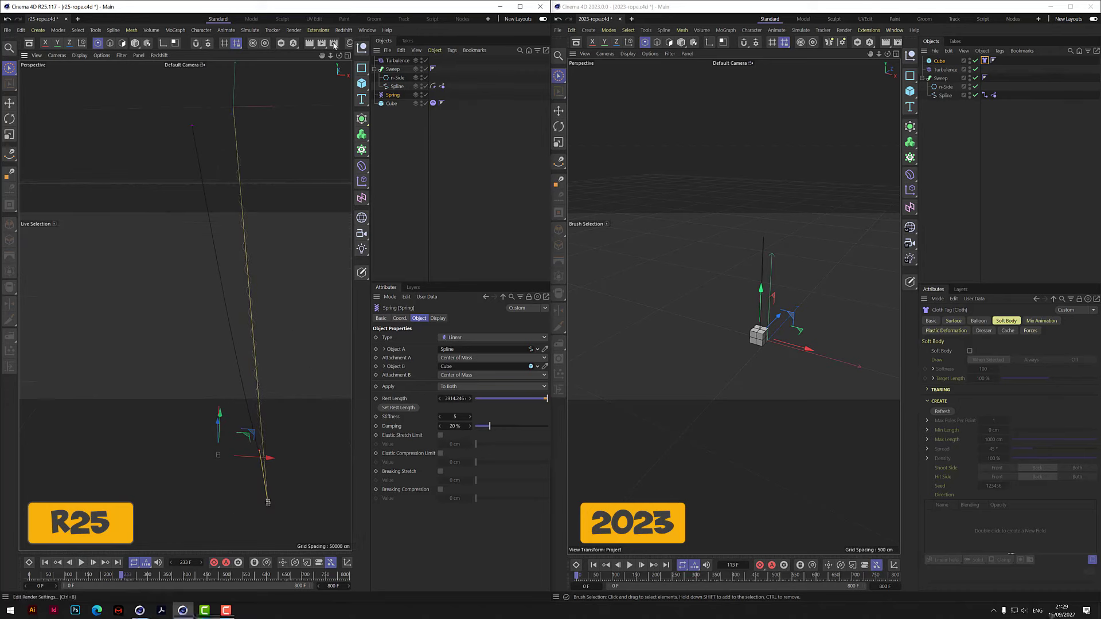
drag(322, 56, 287, 3)
scroll(162, 285, up, 2)
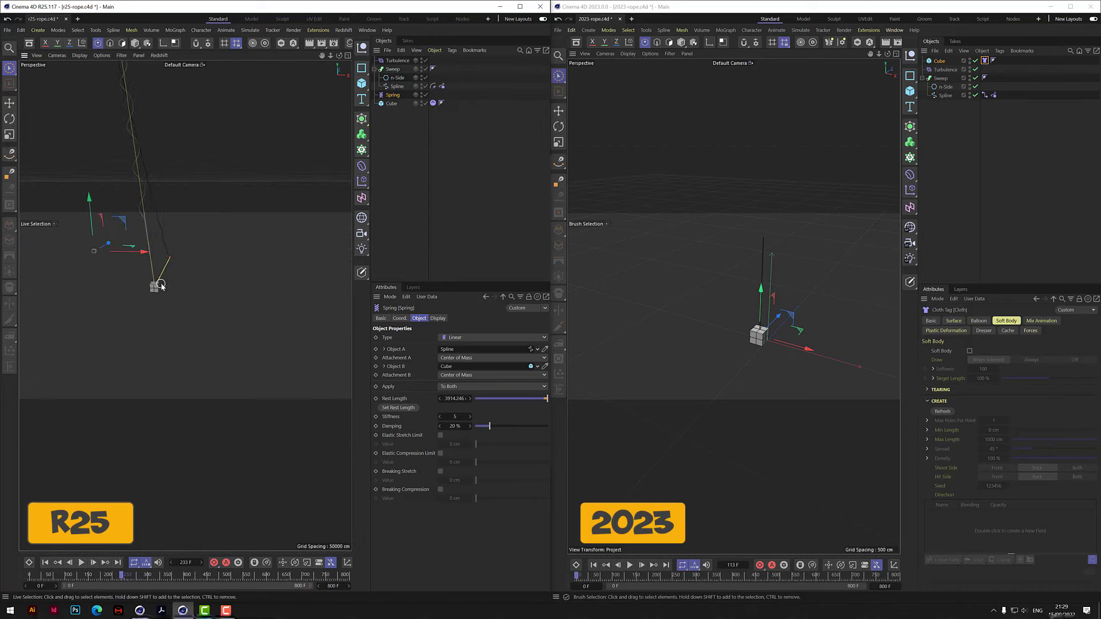
click(215, 332)
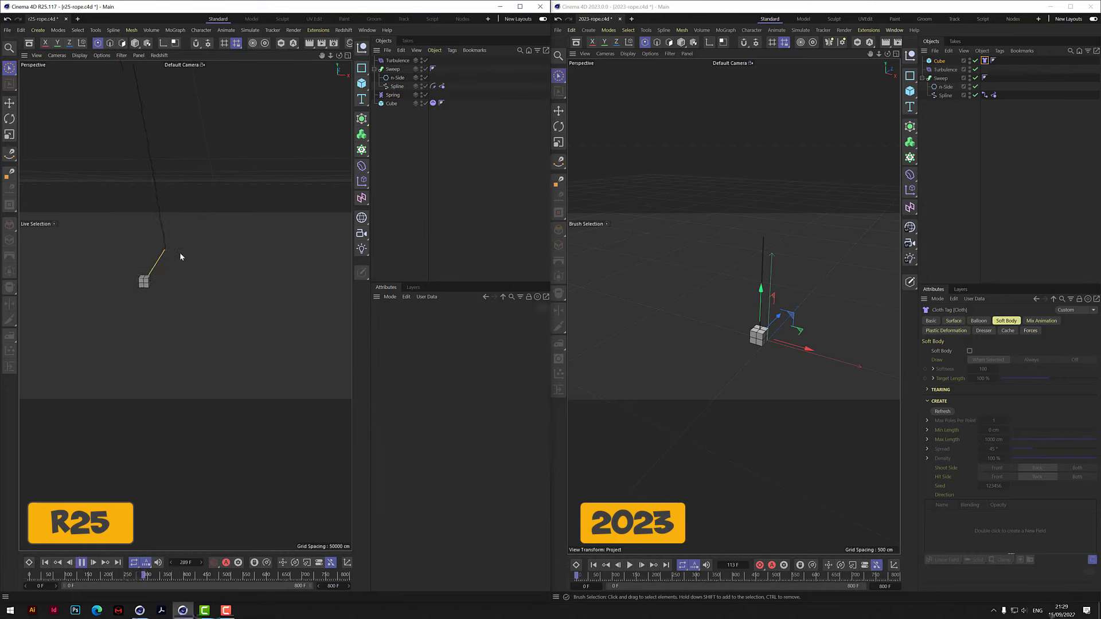
click(81, 563)
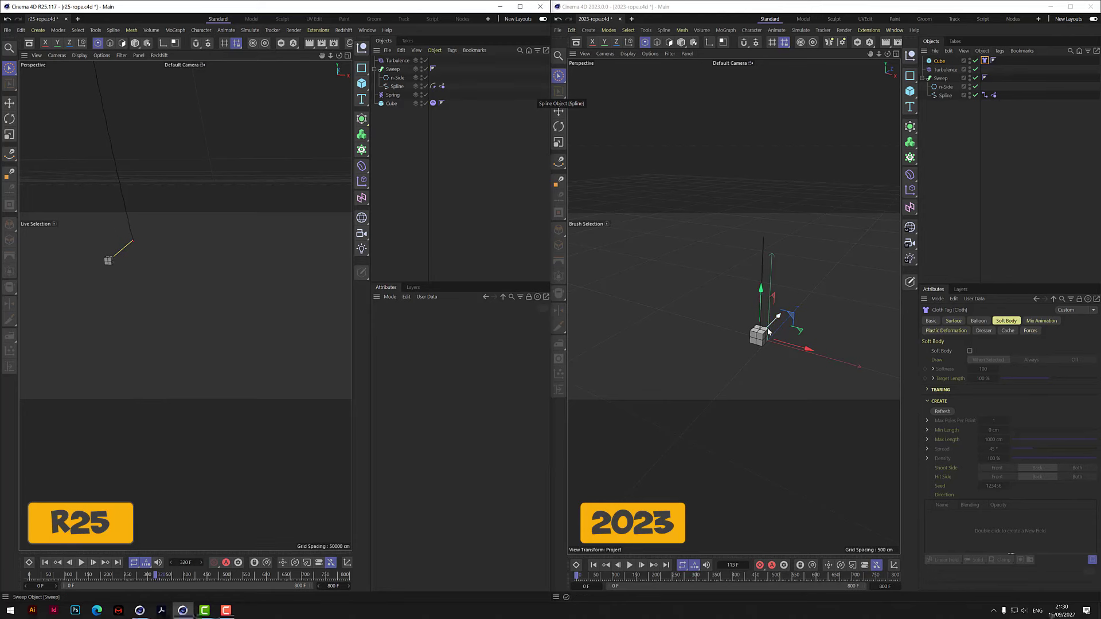
Switch to Cinema 4D 2023 and play its simulation from the start, examining the rope's attachment to the cube up close.
scroll(728, 382, up, 8)
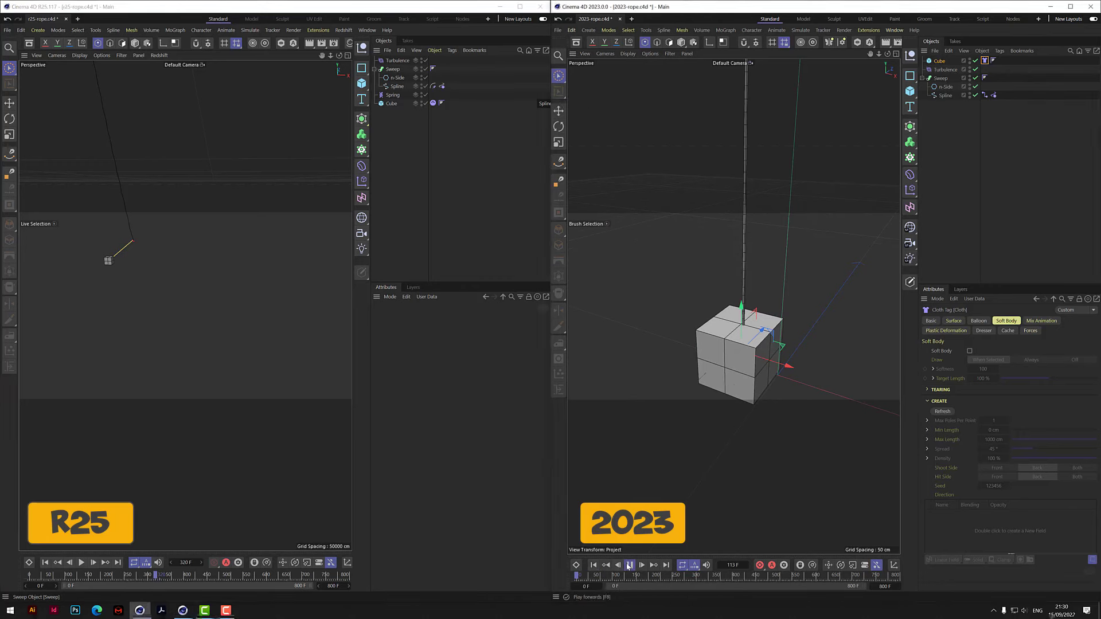
click(594, 566)
click(629, 565)
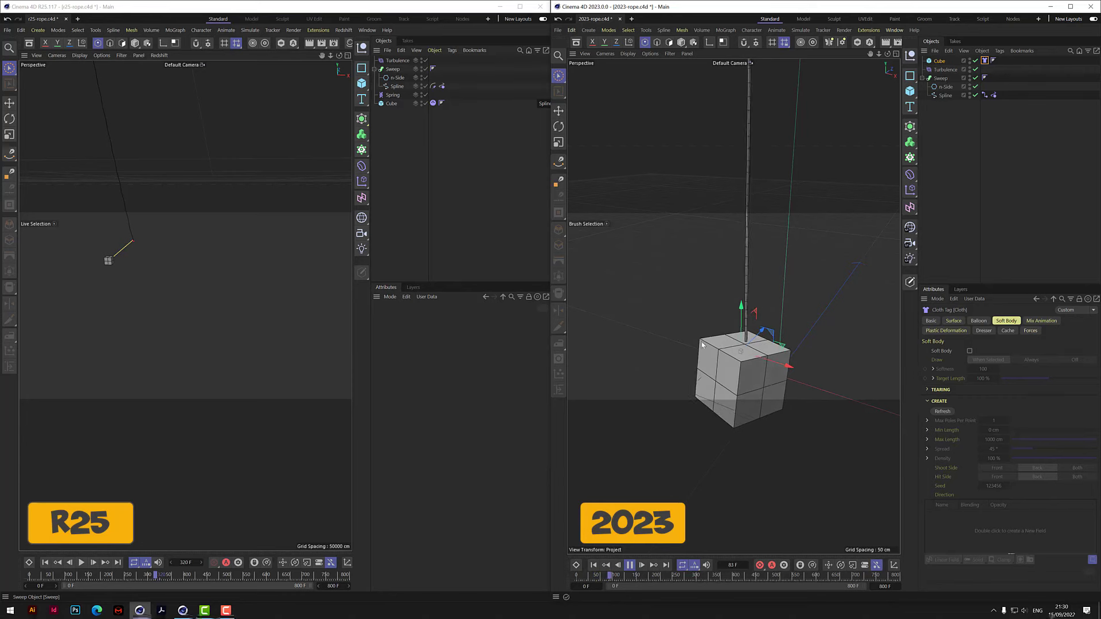
Pause the 2023 simulation, run R25's further and pause it, and examine up close how the Spring joins the rope's end to the cube.
click(629, 565)
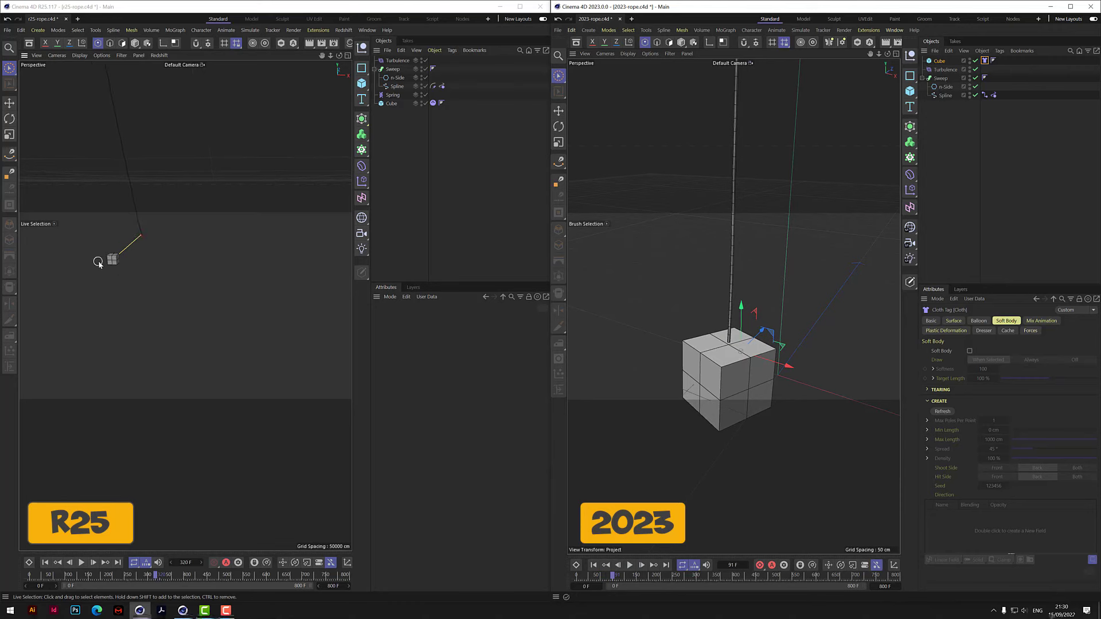
click(81, 563)
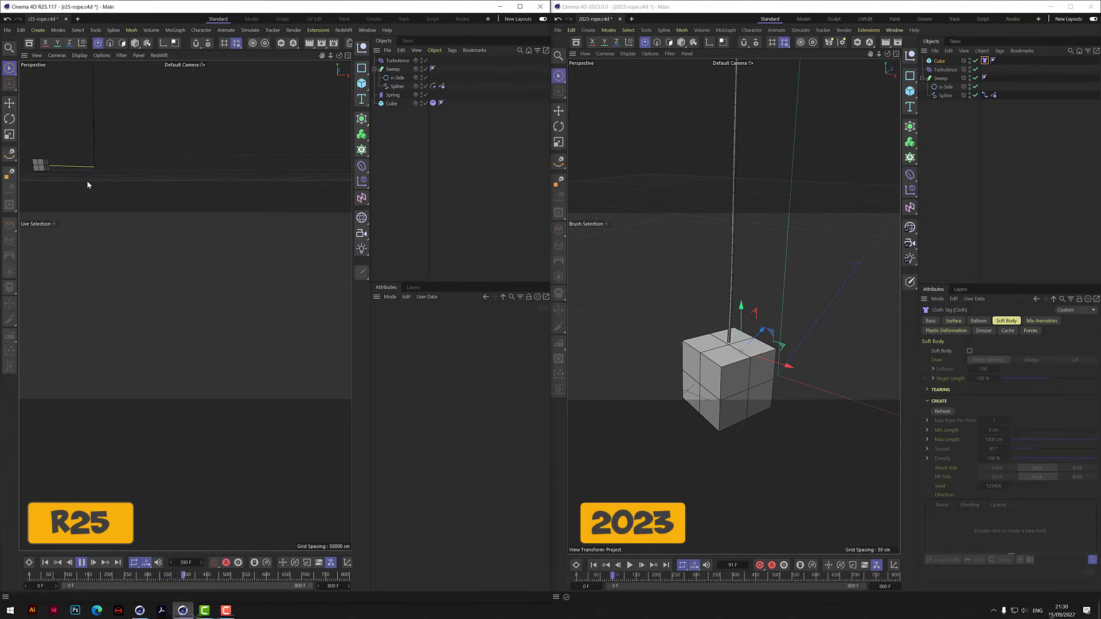
key(F8)
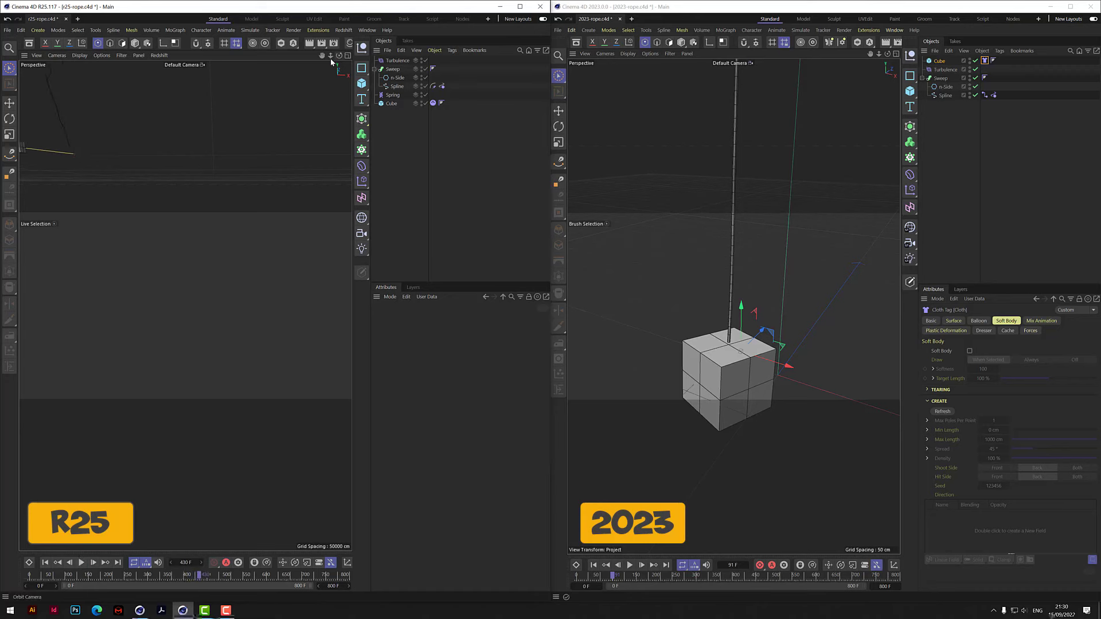
mouse_move(322, 55)
mouse_down()
mouse_move(505, 164)
mouse_move(350, 130)
mouse_move(328, 56)
mouse_move(307, 56)
mouse_up()
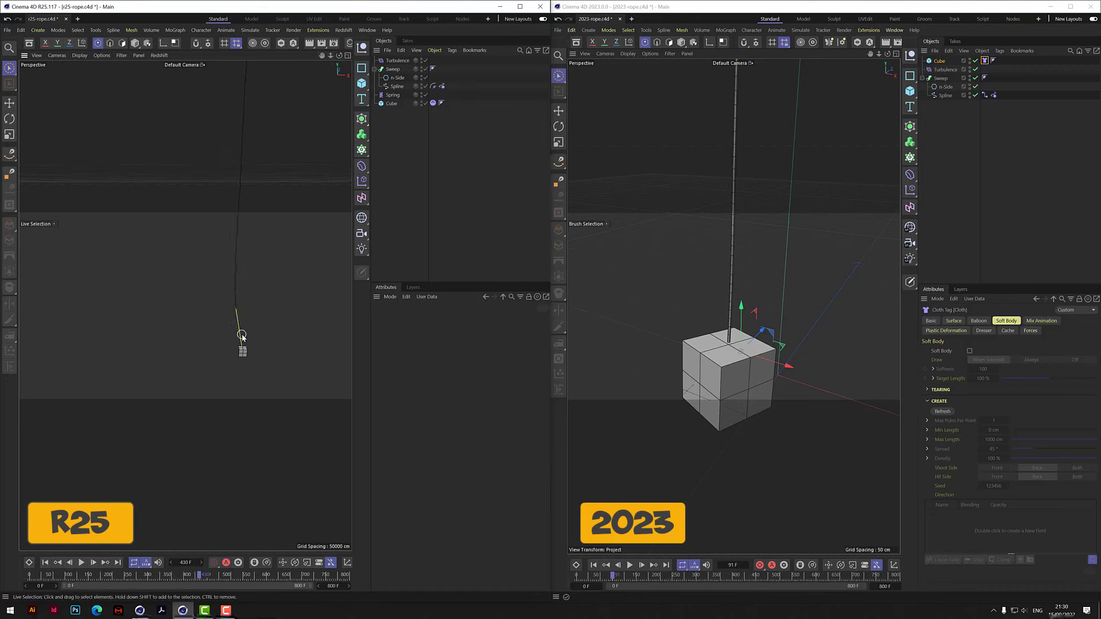
scroll(241, 335, up, 5)
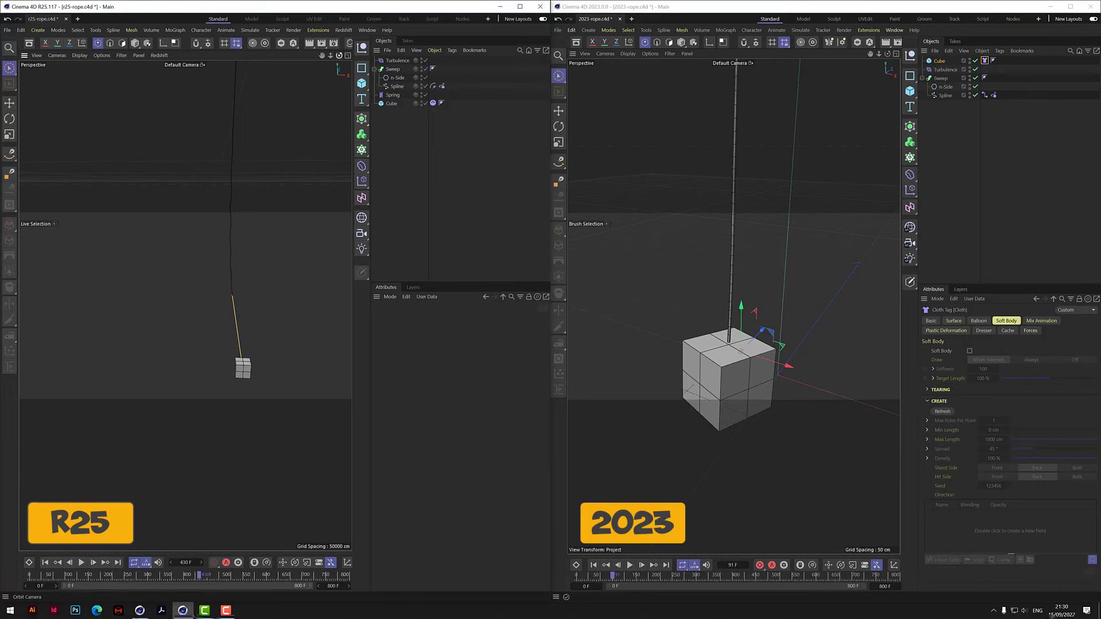
drag(339, 55, 337, 57)
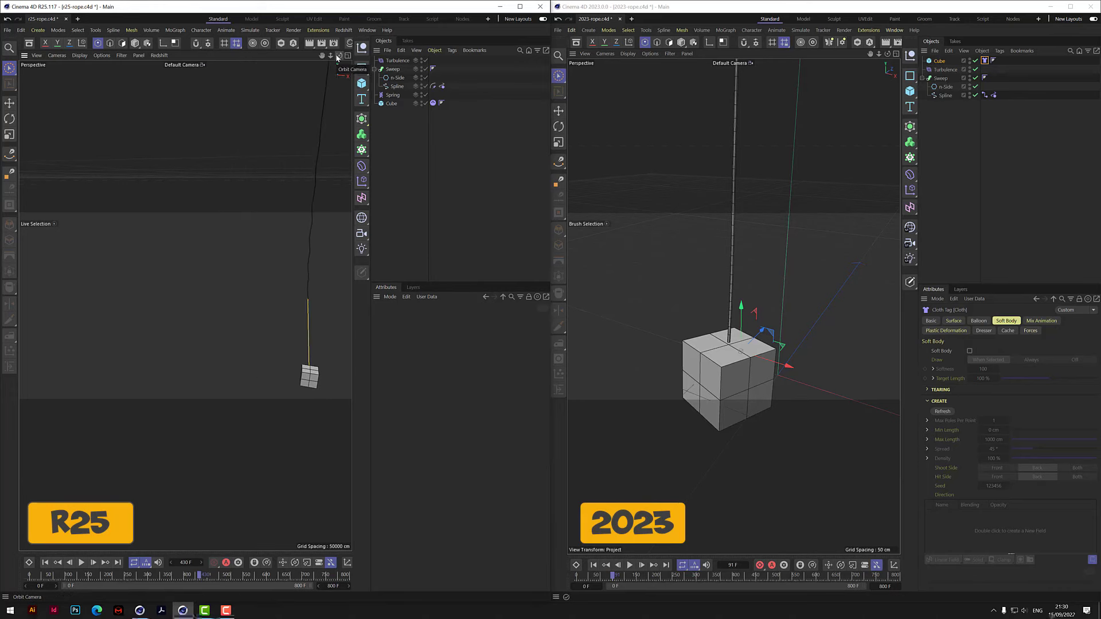